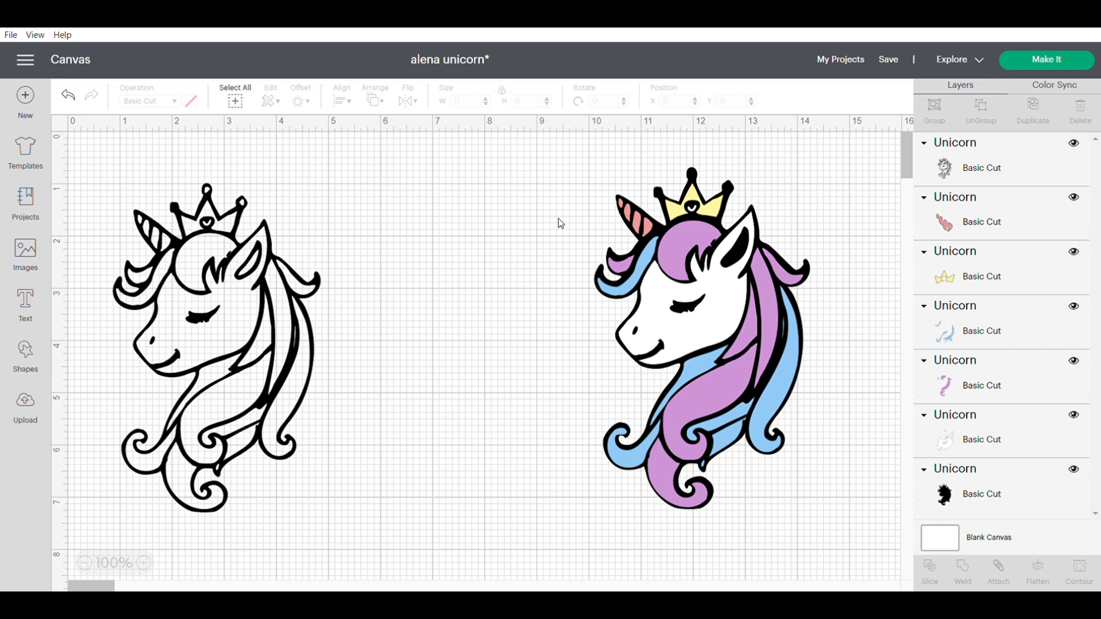
Examine the single-layer outline unicorn on the canvas by selecting and slightly moving it beside the coloured version
left_click(321, 330)
left_click_drag(265, 325, 264, 314)
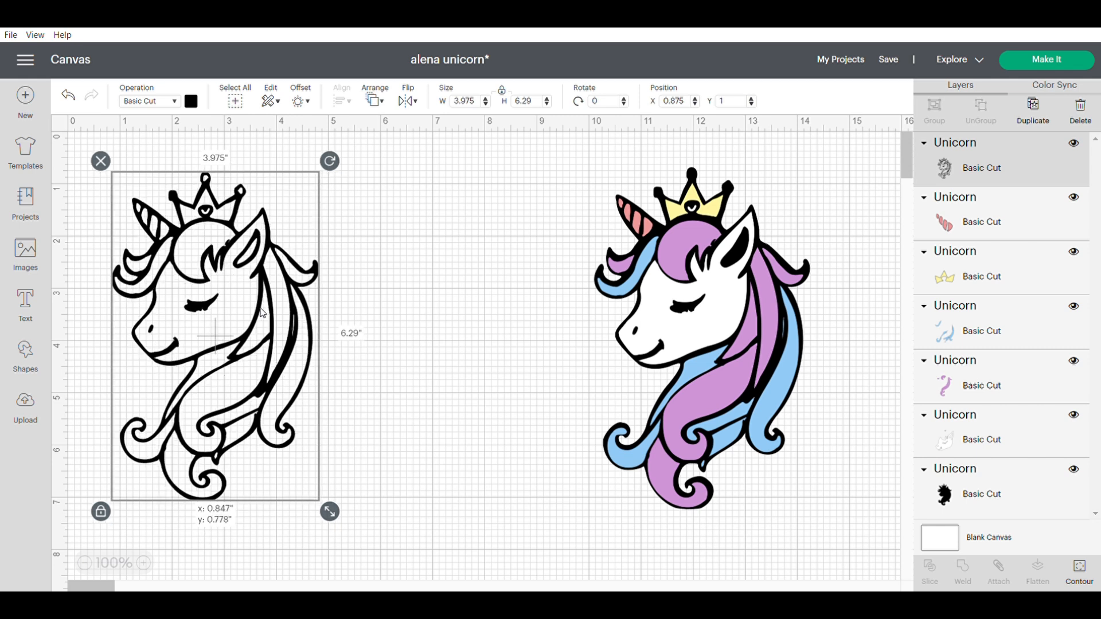
left_click(472, 302)
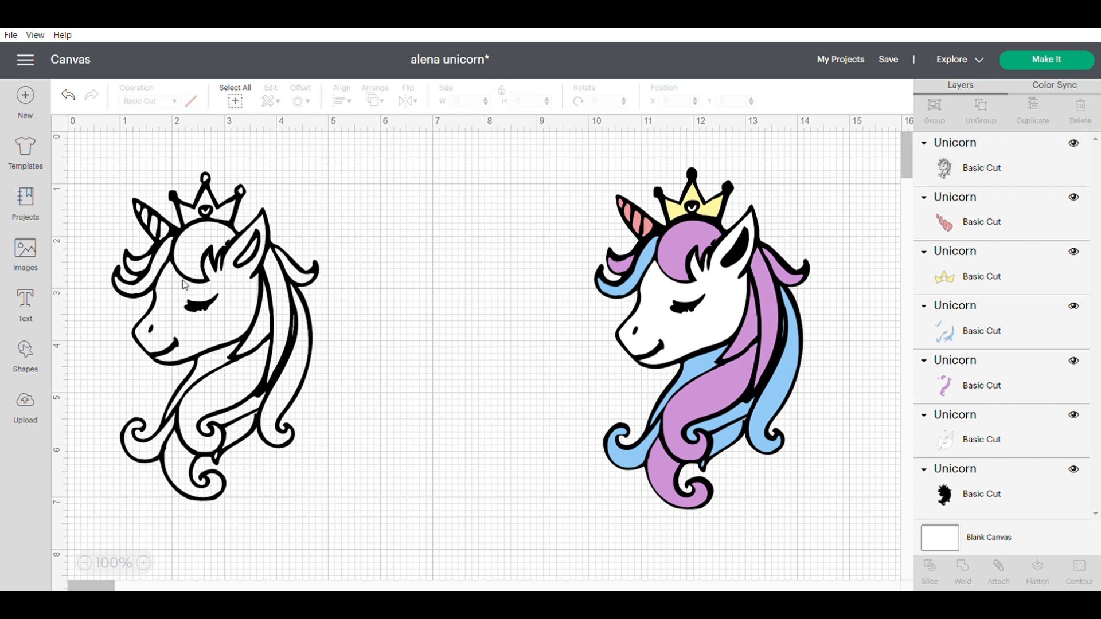
left_click(305, 267)
left_click(286, 271)
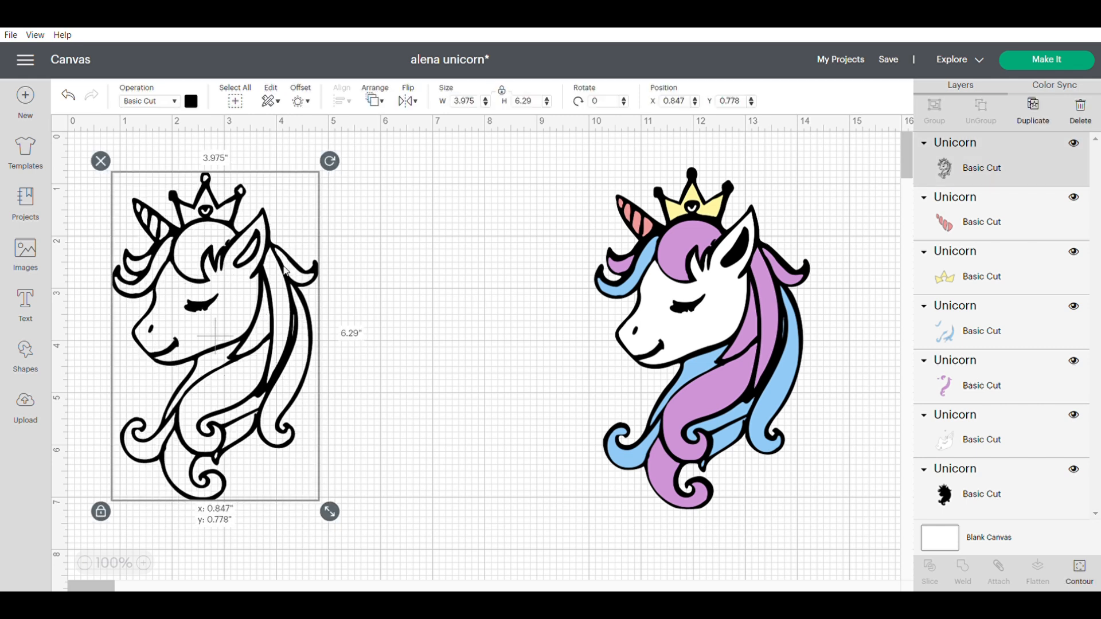
left_click_drag(286, 270, 290, 270)
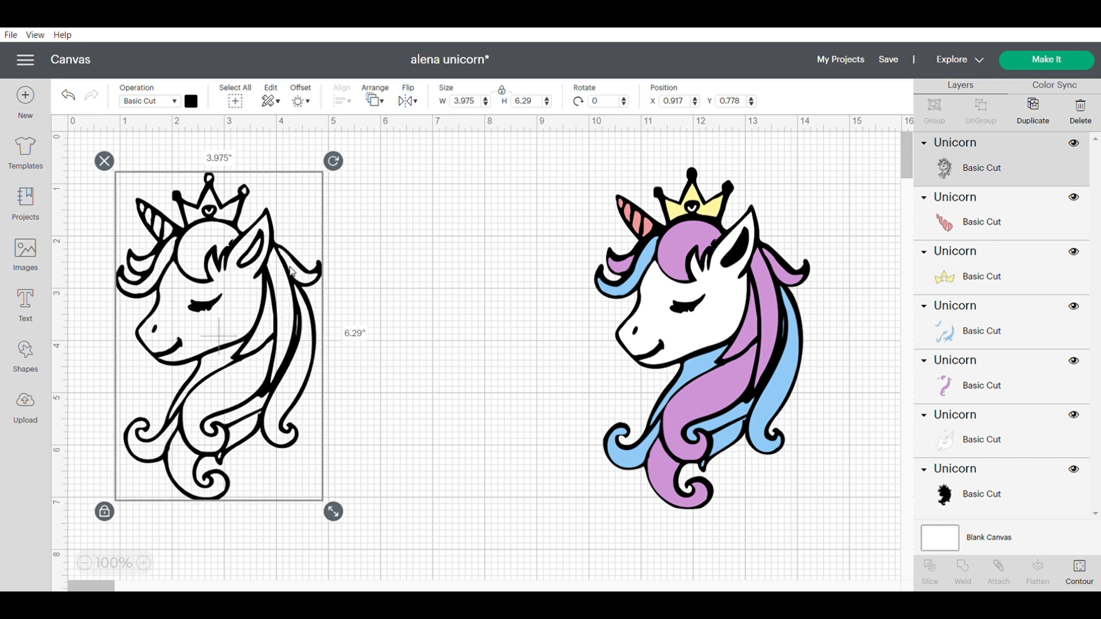
mouse_move(177, 207)
left_mouse_down()
mouse_move(174, 278)
mouse_move(174, 217)
left_mouse_up()
left_click(612, 237)
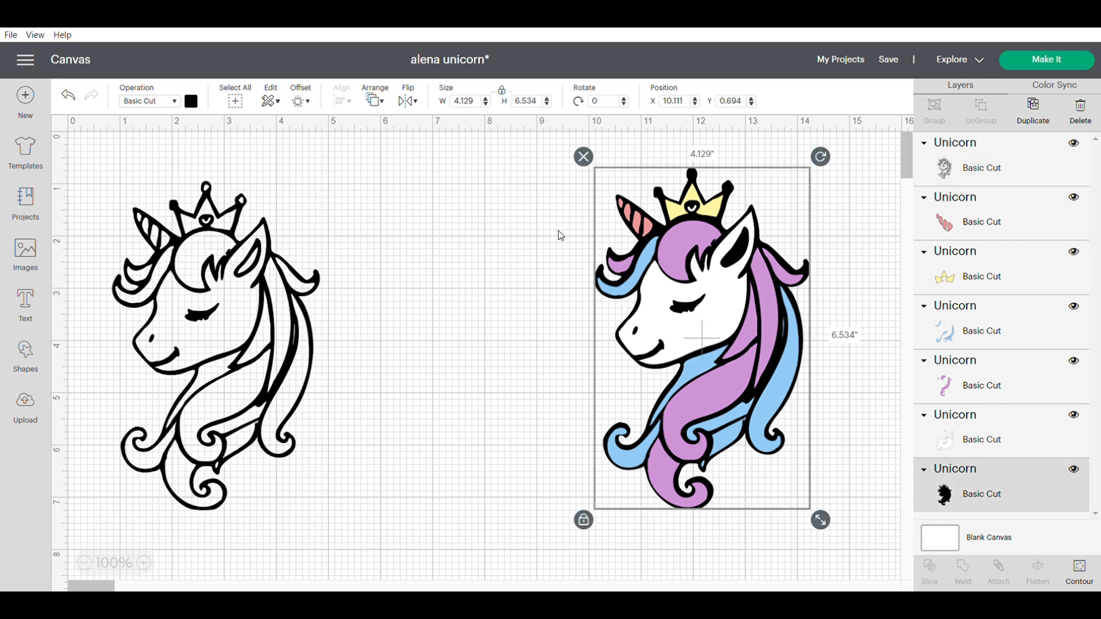
left_click(549, 358)
mouse_move(264, 330)
left_mouse_down()
mouse_move(277, 302)
mouse_move(270, 315)
mouse_move(288, 340)
mouse_move(267, 330)
left_mouse_up()
left_click(344, 317)
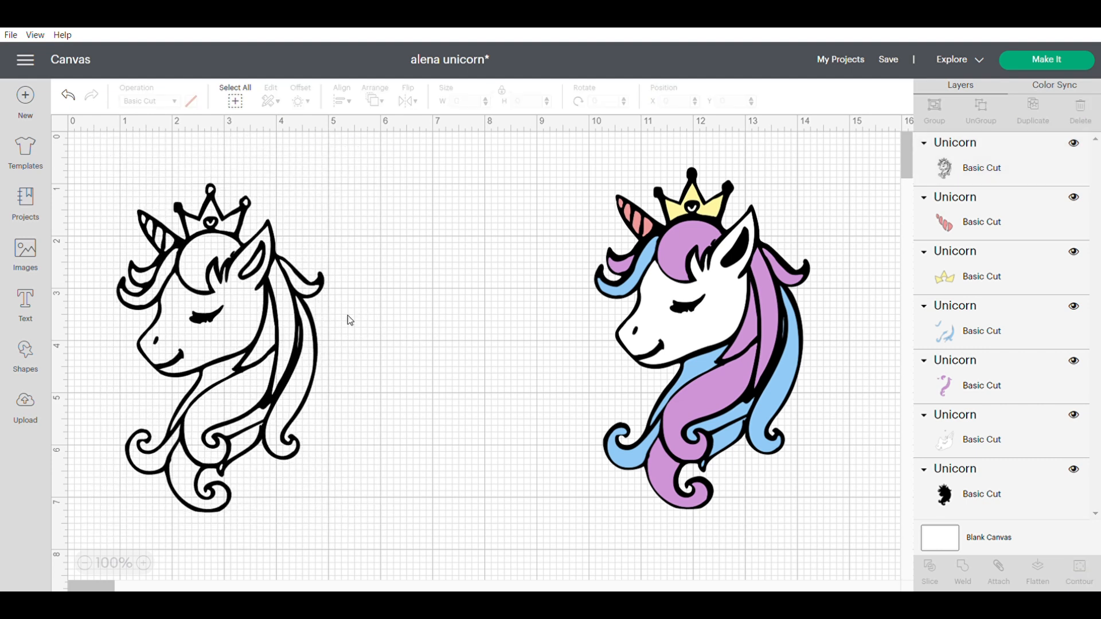
Inspect the coloured unicorn's separate layers one by one, including the white face, purple mane, blue mane, yellow crown and pink horn
left_click(613, 225)
left_click(951, 424)
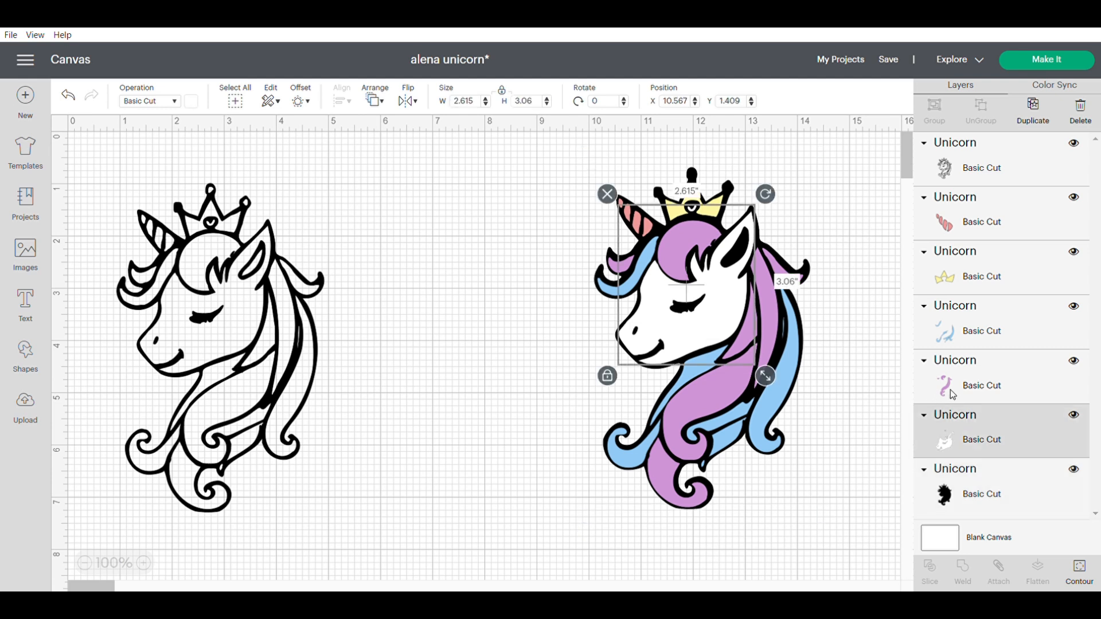
left_click(949, 389)
left_click(942, 332)
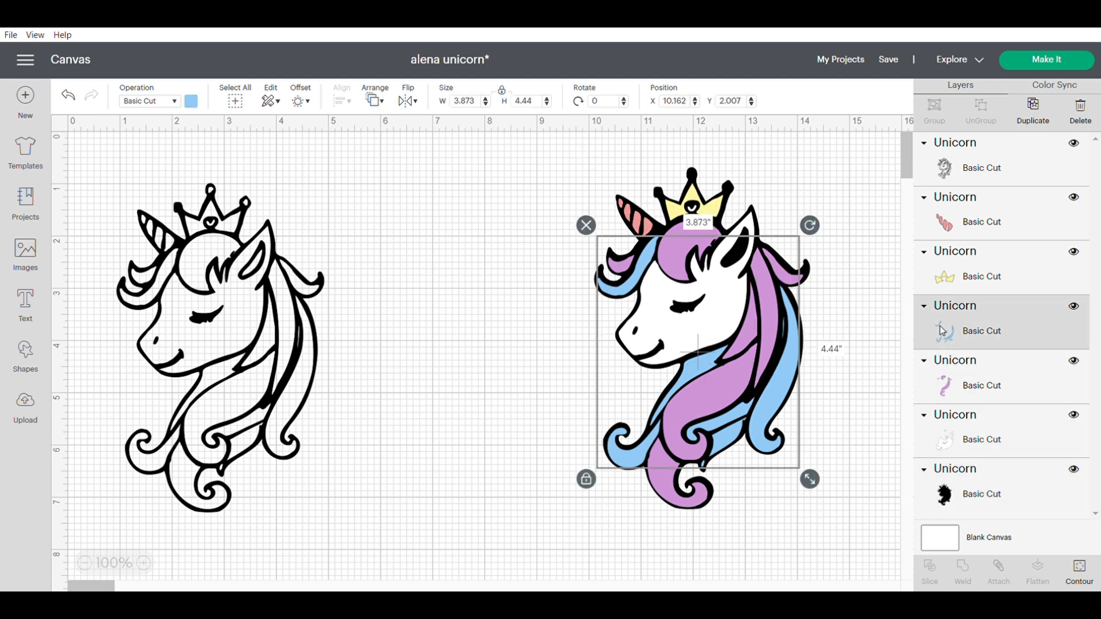
left_click(951, 280)
left_click(853, 213)
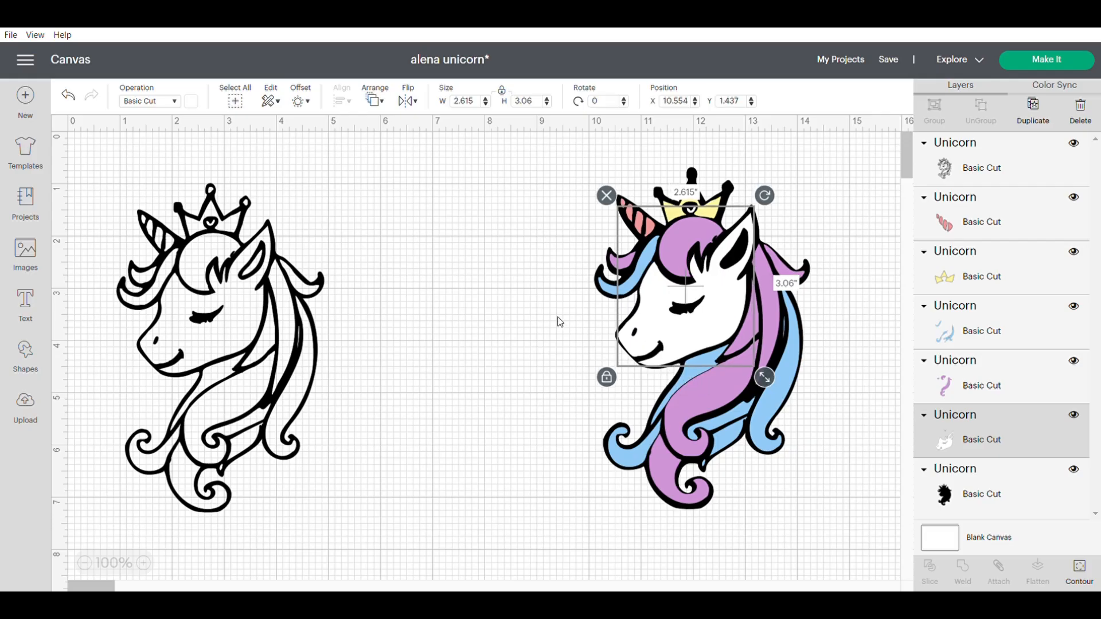
left_click(560, 322)
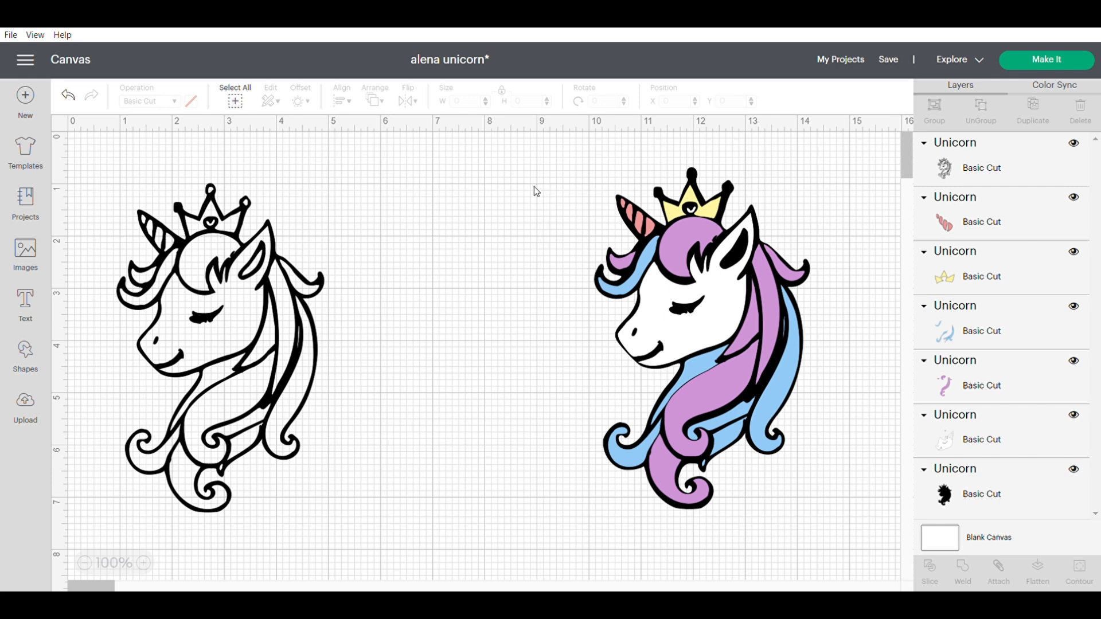
left_click(648, 223)
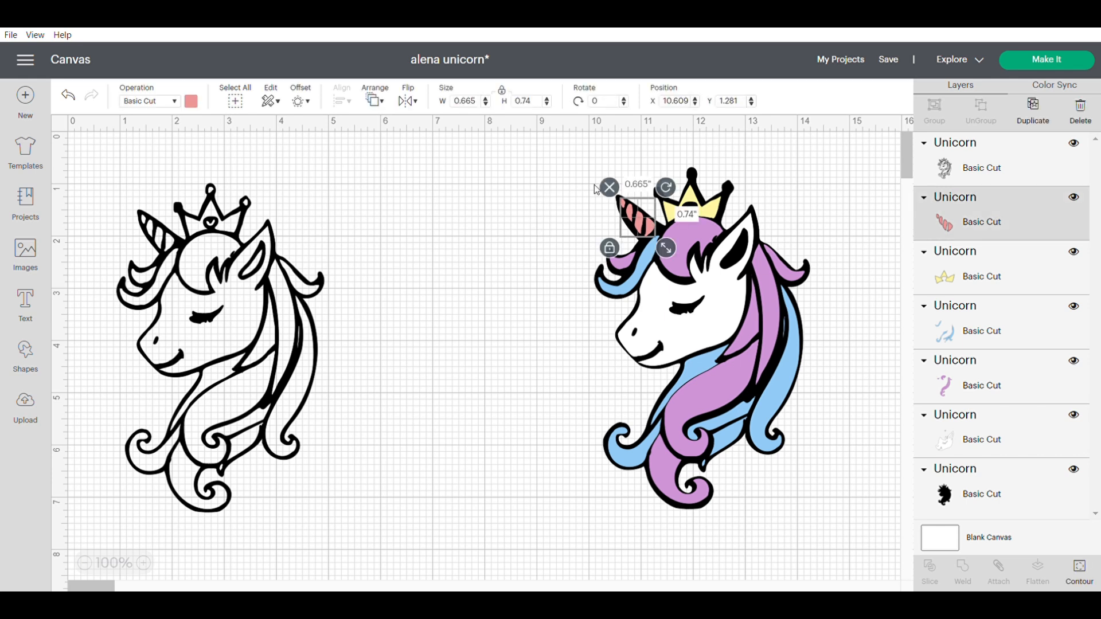
left_click(578, 154)
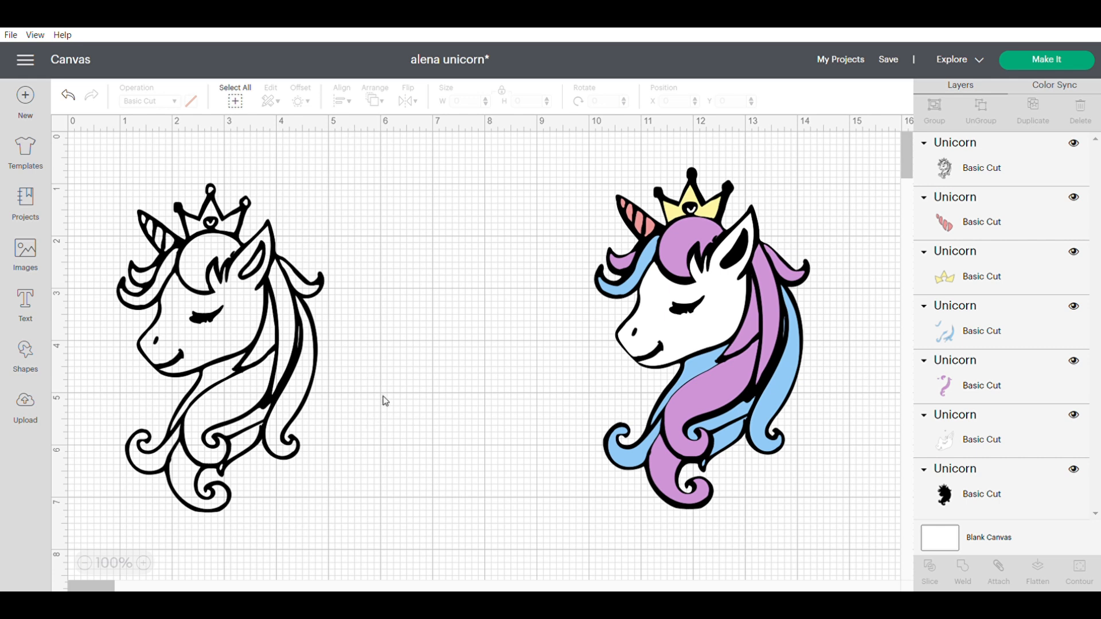
Check the coloured unicorn as a whole multi-layer selection and look at the extent of its purple mane layer
left_click_drag(568, 177, 840, 511)
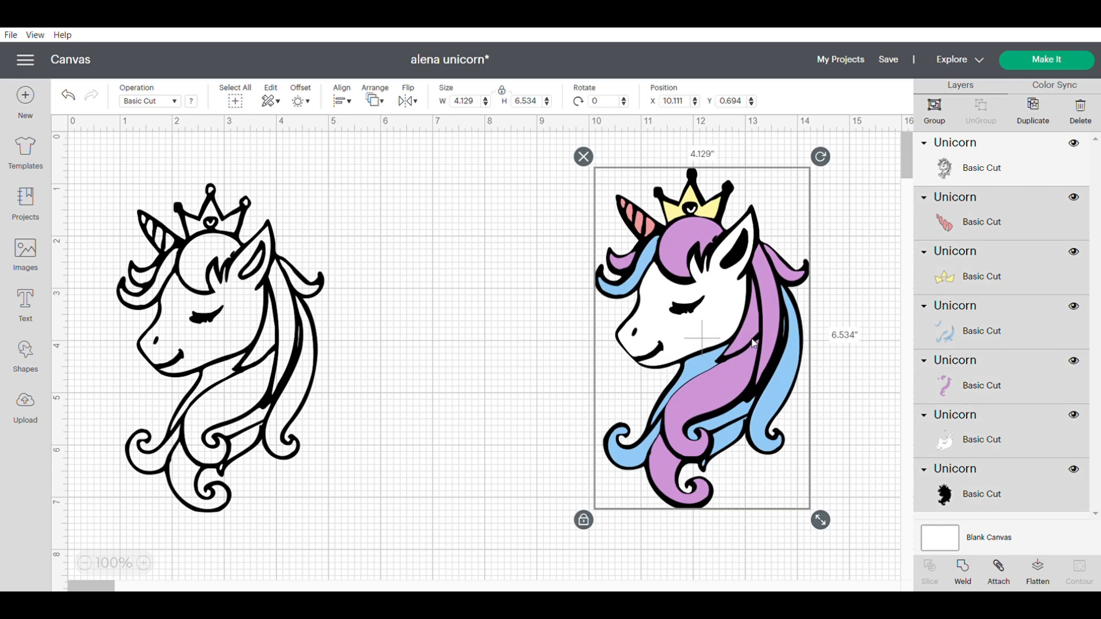
left_click(864, 273)
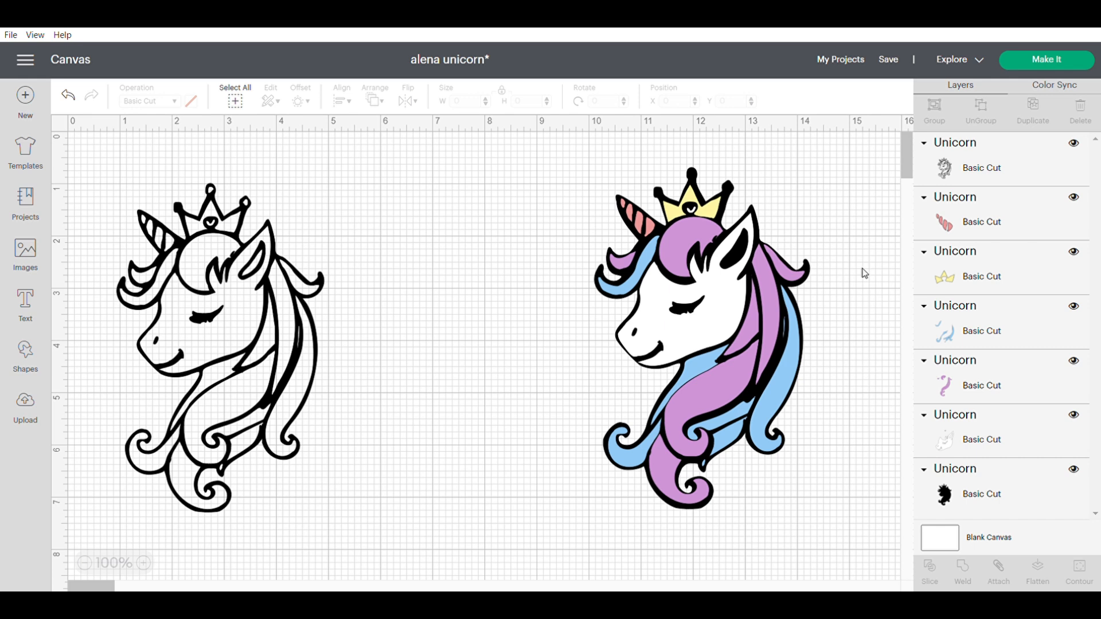
left_click(674, 249)
left_click(849, 196)
left_click(688, 242)
left_click(682, 495)
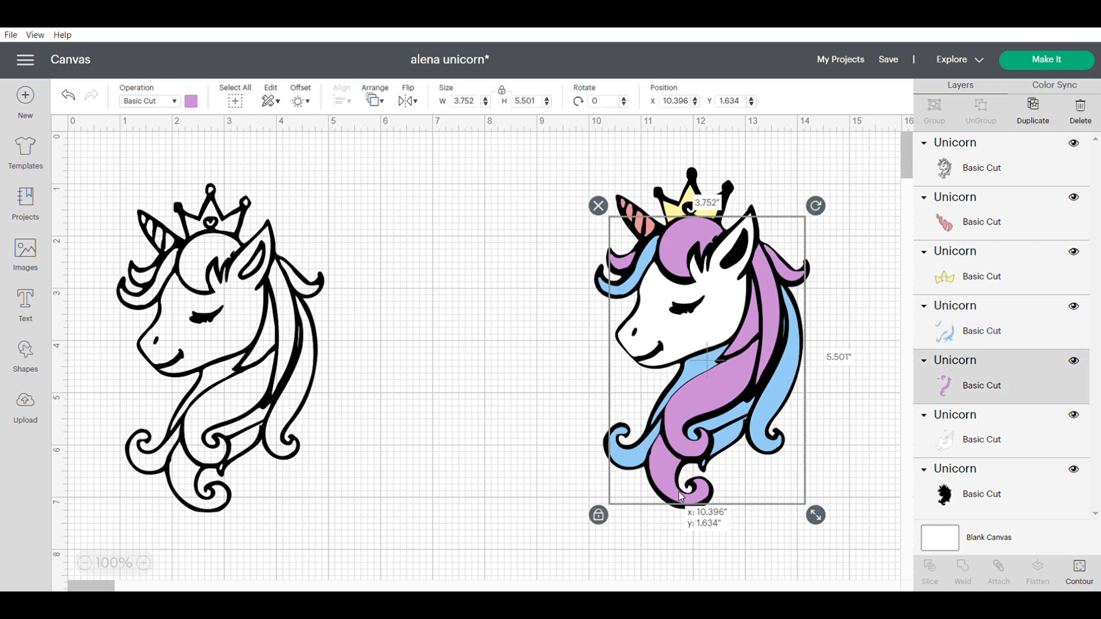
left_click(848, 255)
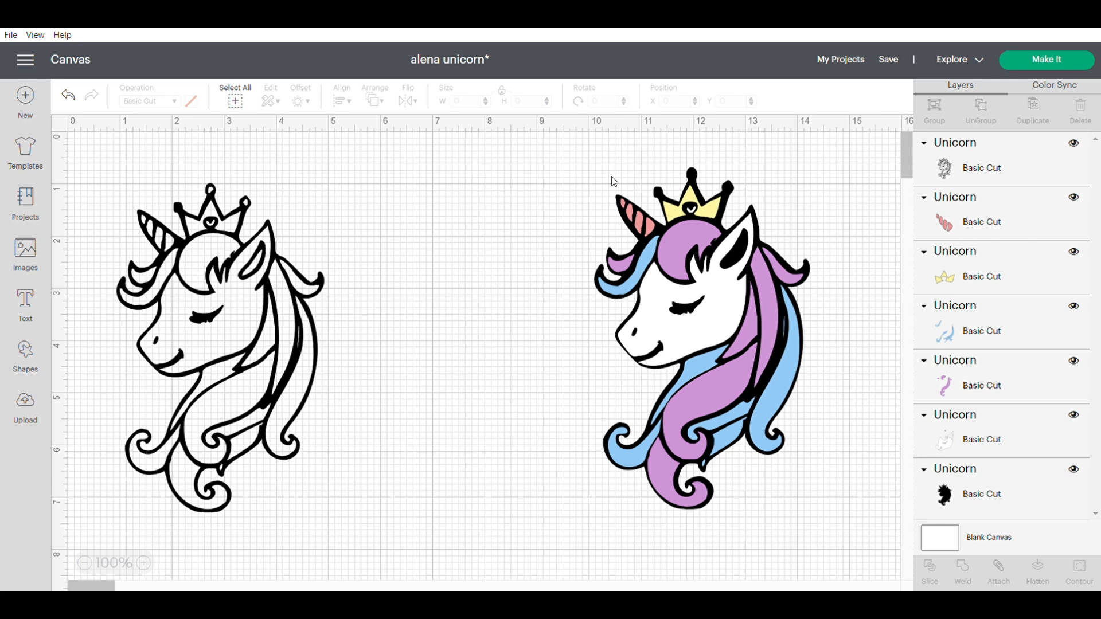
left_click(623, 269)
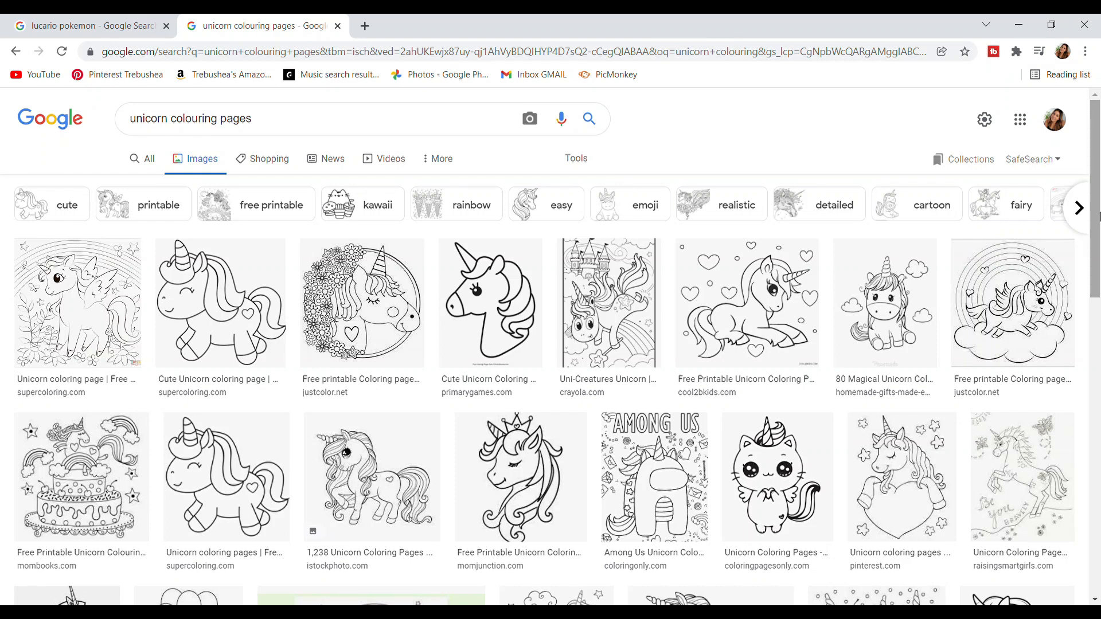
In the browser's image results for "unicorn colouring pages", pick the crowned unicorn head line drawing
left_click(555, 466)
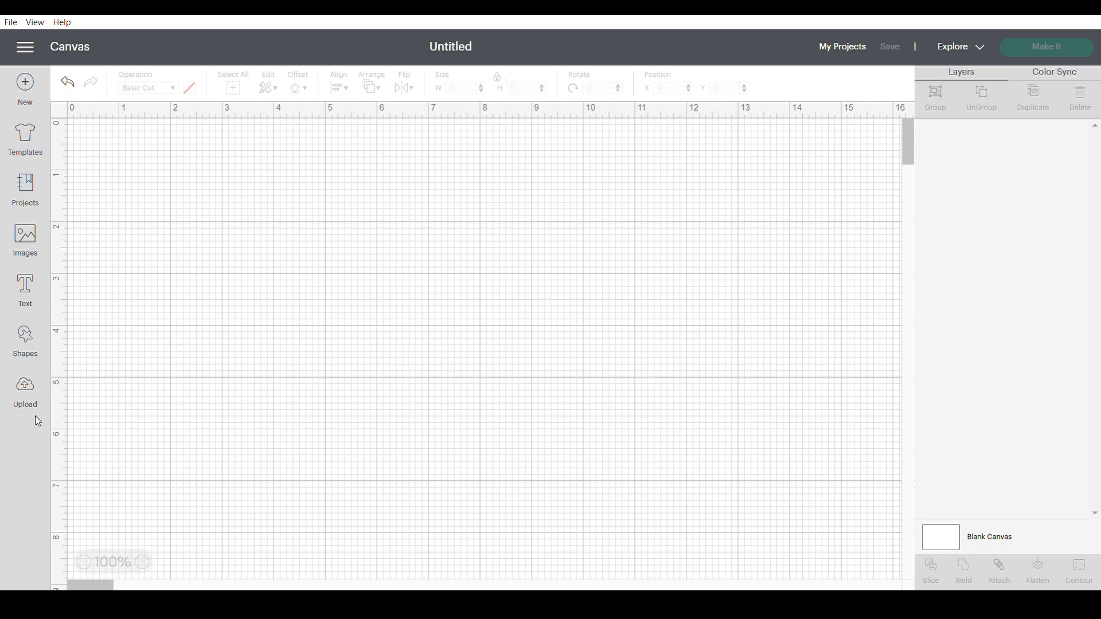
In Cricut Design Space, upload the crowned unicorn line drawing as a Simple image and continue to the background remover
left_click(26, 395)
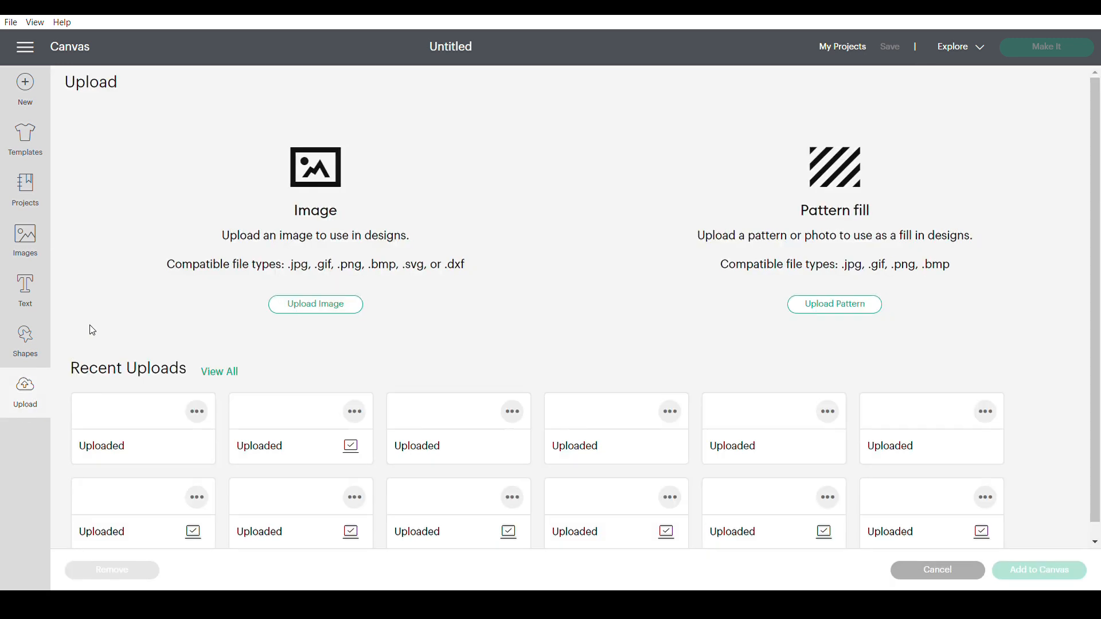
left_click(341, 307)
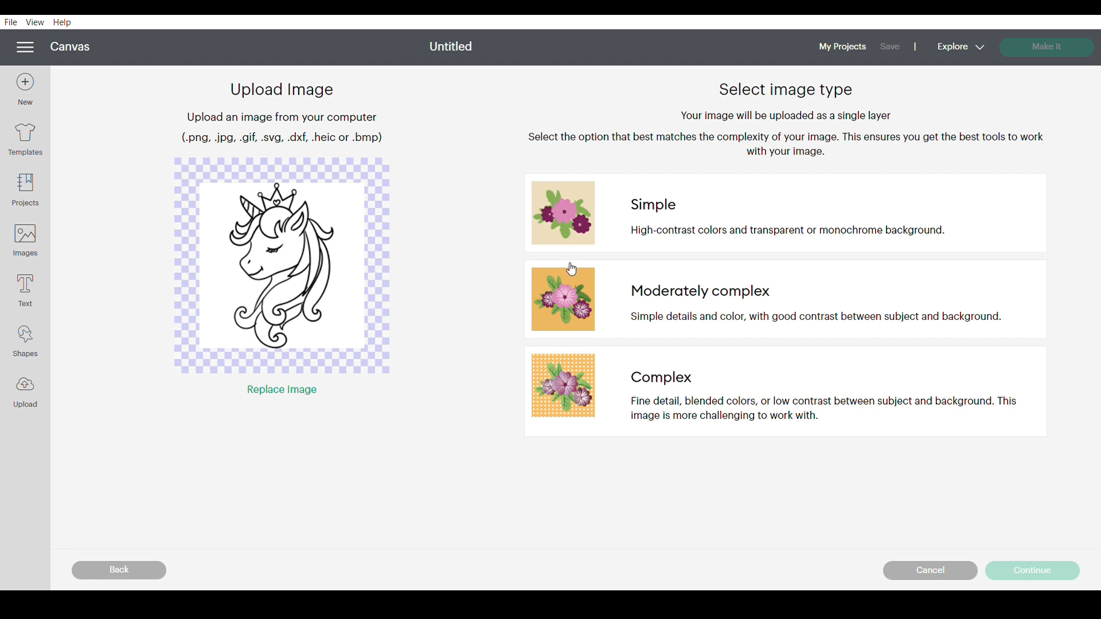
left_click(583, 221)
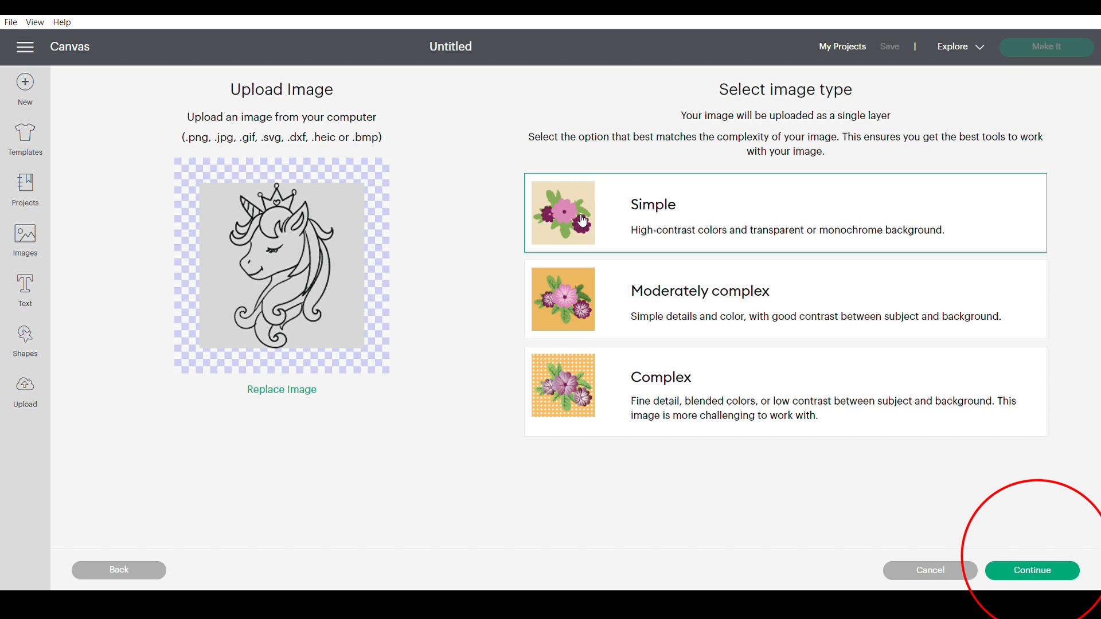
left_click(1032, 570)
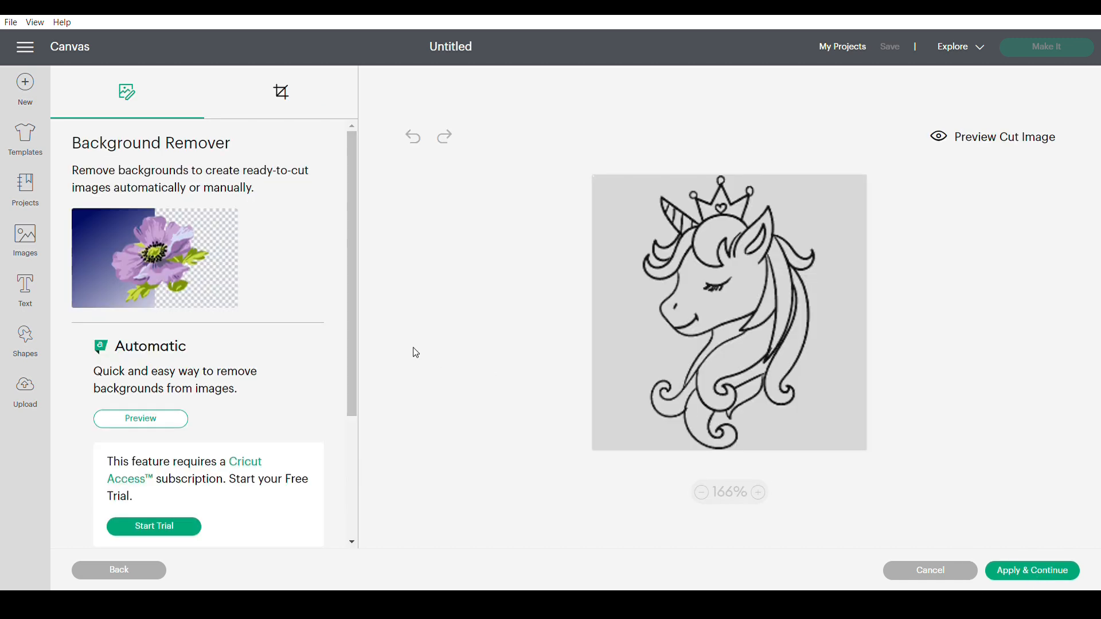
Manually remove the outer background and the white fill of the unicorn's face, large mane lock and lower curls
scroll(199, 408, "down", 3)
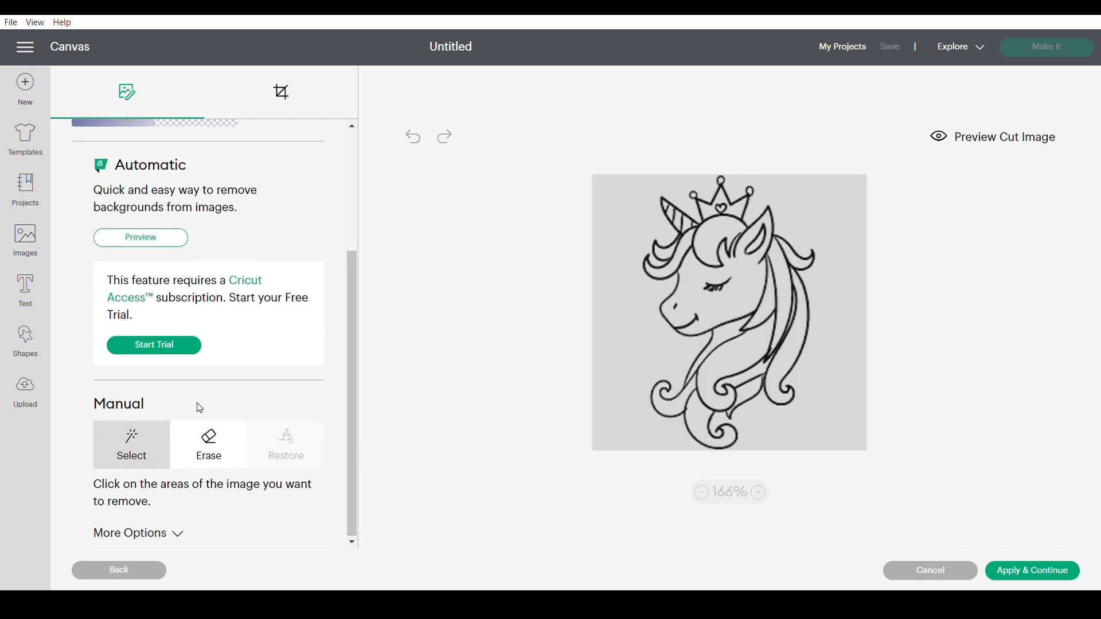
left_click(638, 329)
left_click(700, 302)
left_click(742, 356)
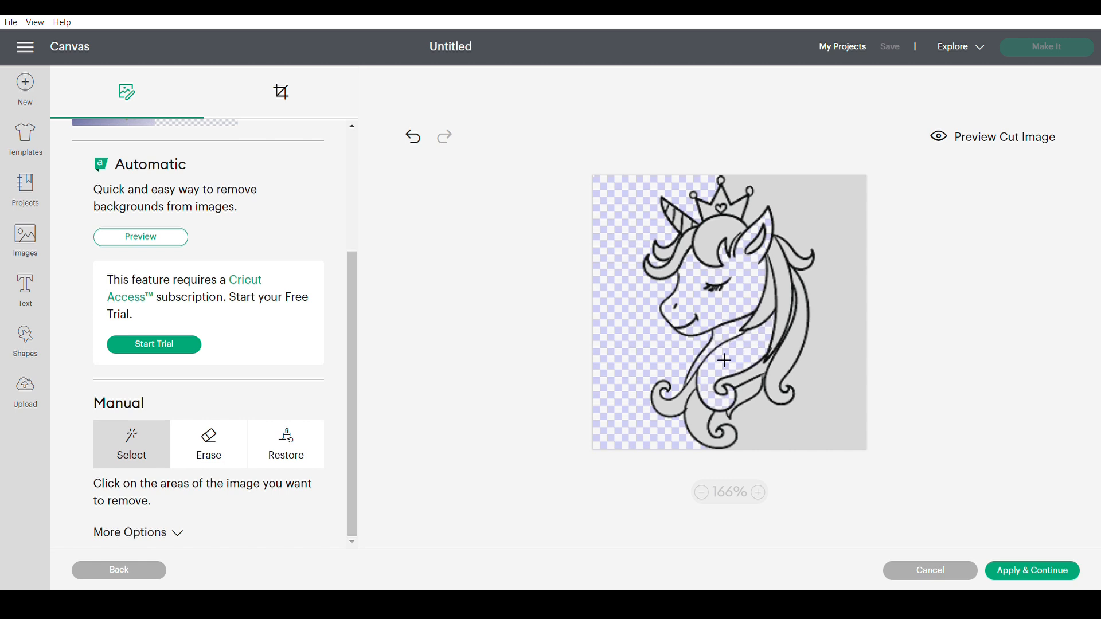
left_click(697, 397)
left_click(708, 416)
left_click(731, 433)
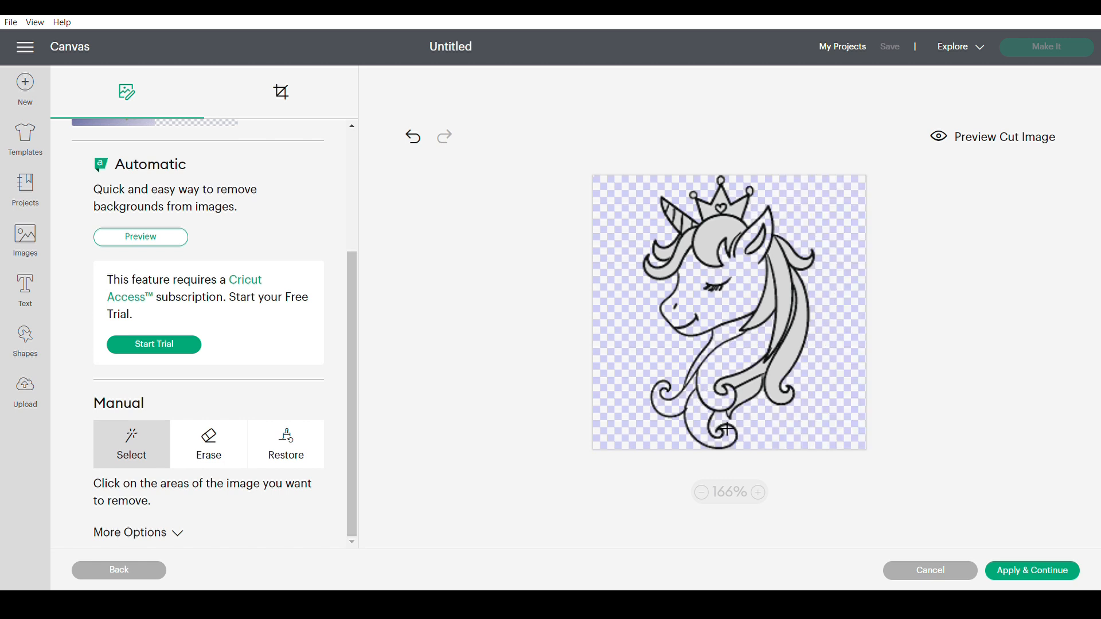
Remove the white fill from the remaining lower mane lock, the long outer lock and the mane strips behind the face
left_click(757, 379)
left_click(758, 492)
left_click(757, 492)
scroll(768, 404, "down", 3)
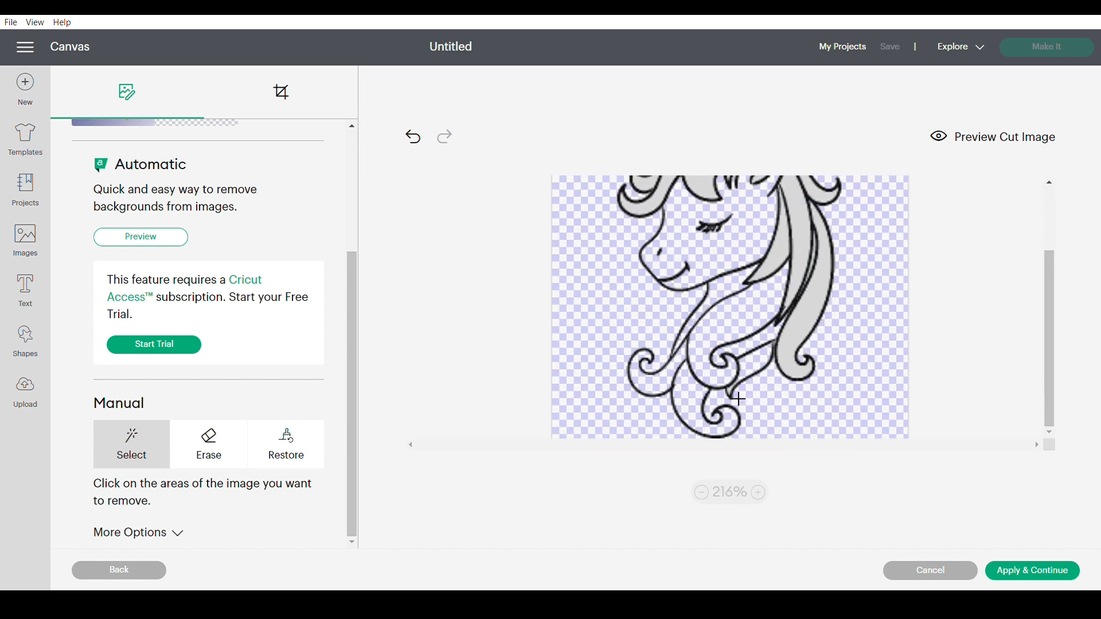
left_click(798, 363)
left_click(823, 262)
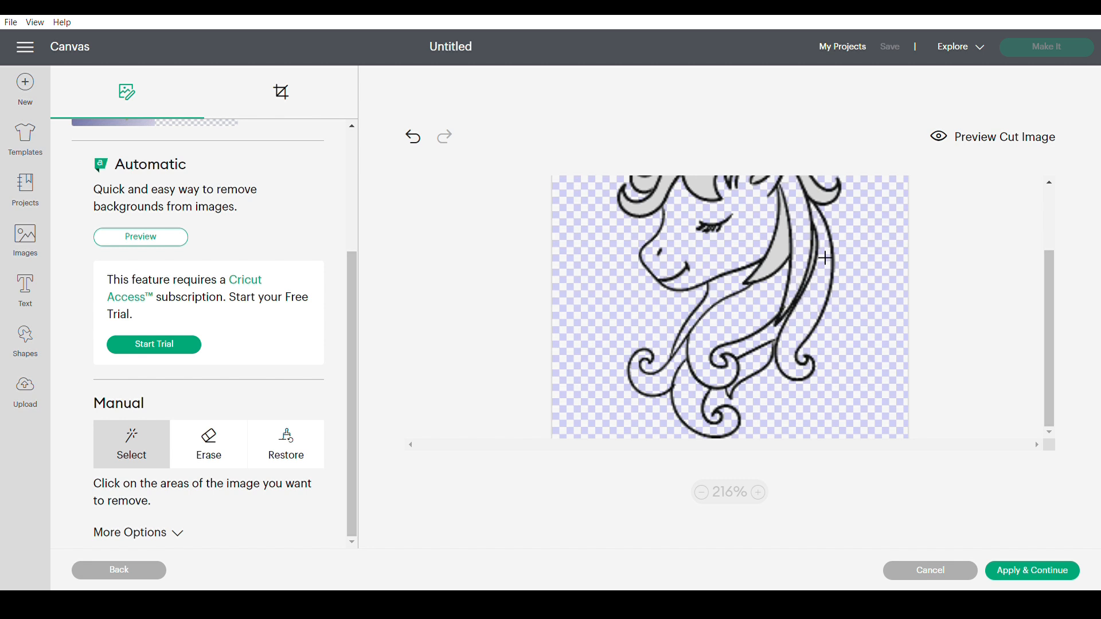
left_click(785, 264)
Remove the white fill from the back mane flick, ear, forelock, front flicks, horn stripes and crown
scroll(820, 252, "up", 3)
left_click(826, 288)
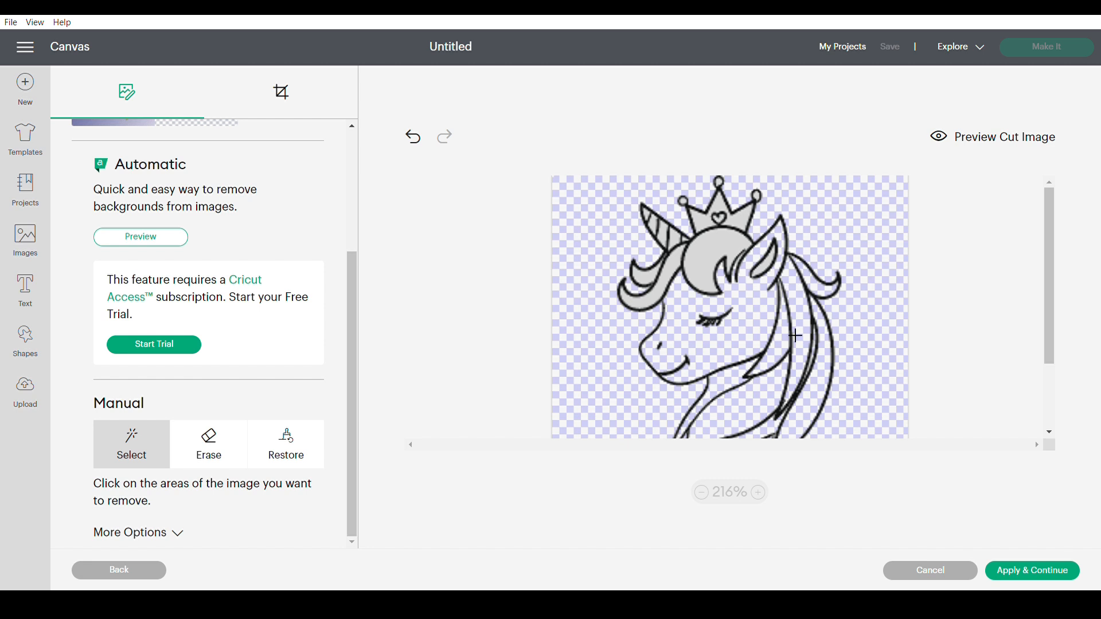
left_click(765, 275)
left_click(704, 259)
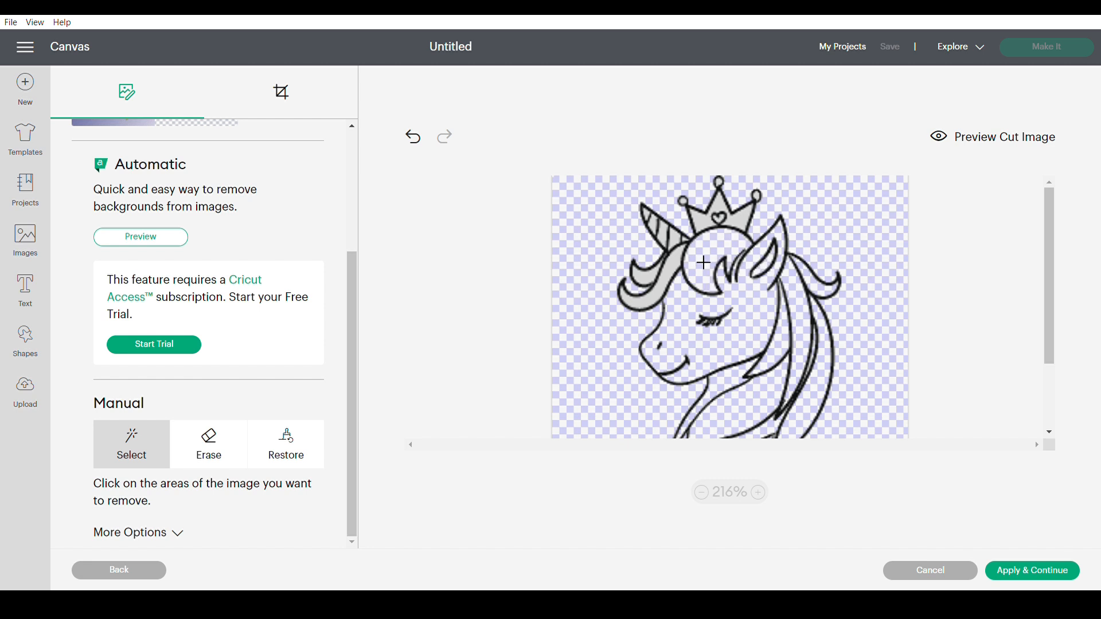
left_click(663, 280)
left_click(676, 240)
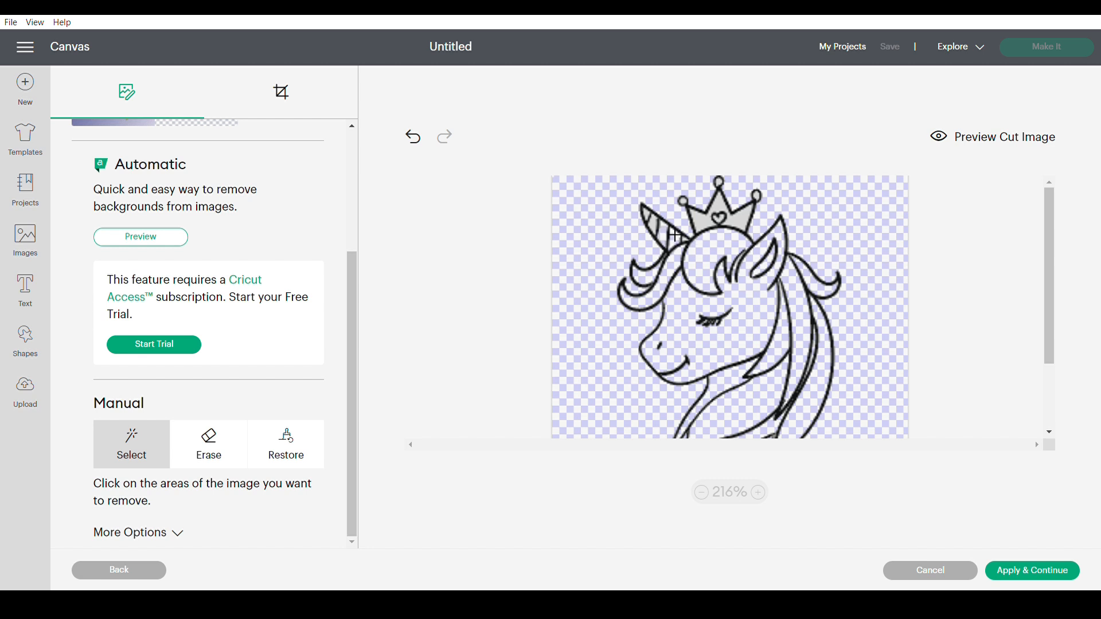
left_click(657, 225)
left_click(745, 229)
Check the cleaned unicorn outline closely from crown to lower curls for leftover white areas
left_click(759, 493)
left_click(761, 493)
scroll(803, 367, "down", 1)
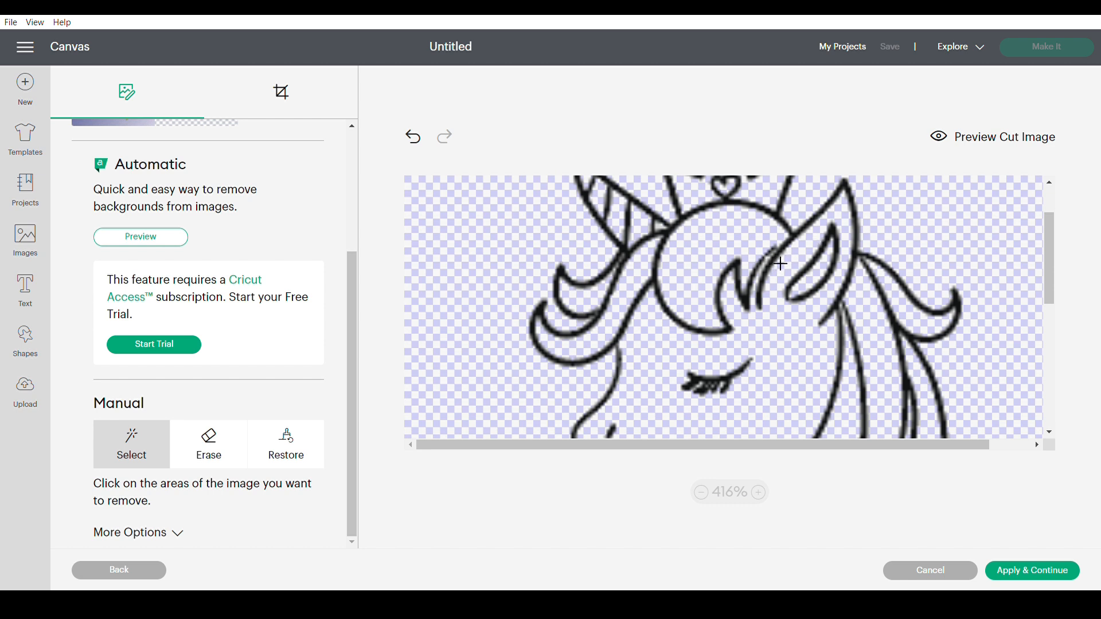
scroll(970, 251, "down", 3)
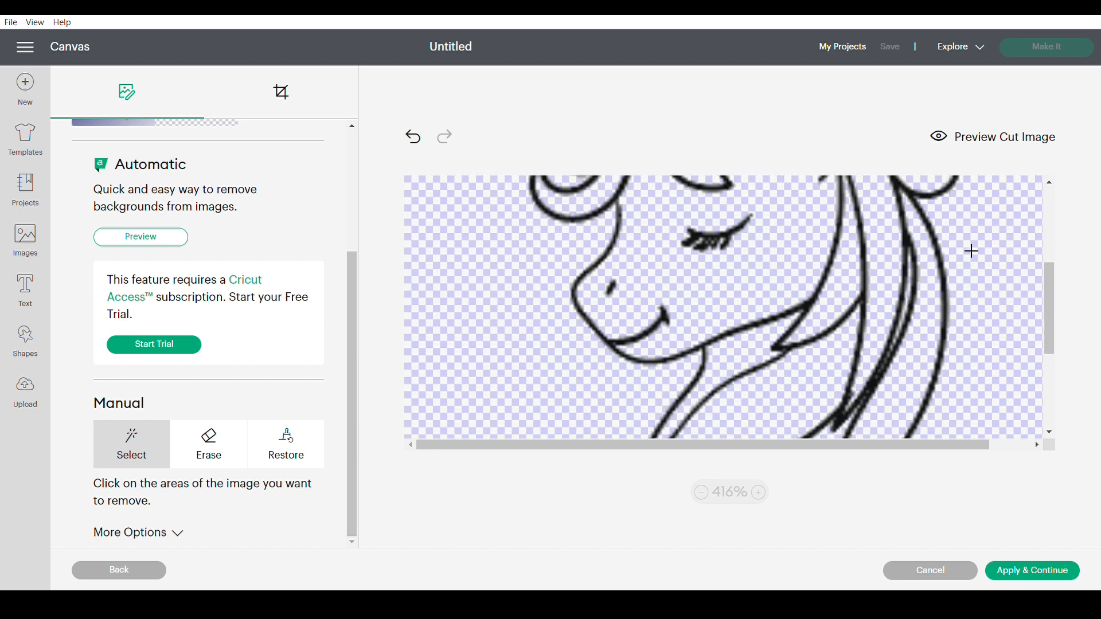
scroll(970, 251, "down", 2)
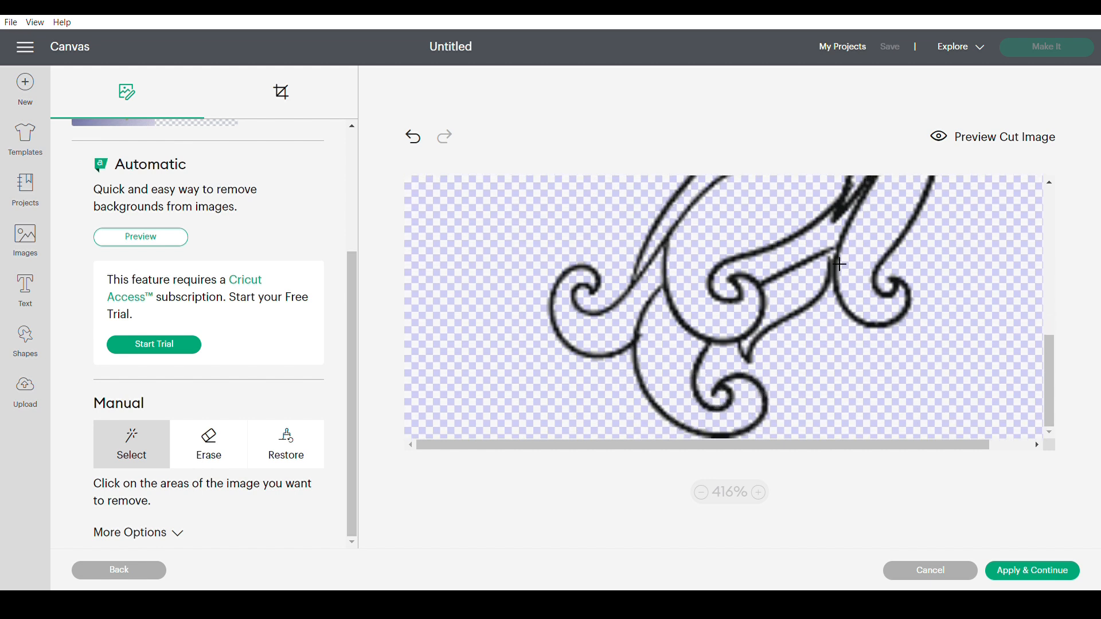
scroll(881, 328, "up", 5)
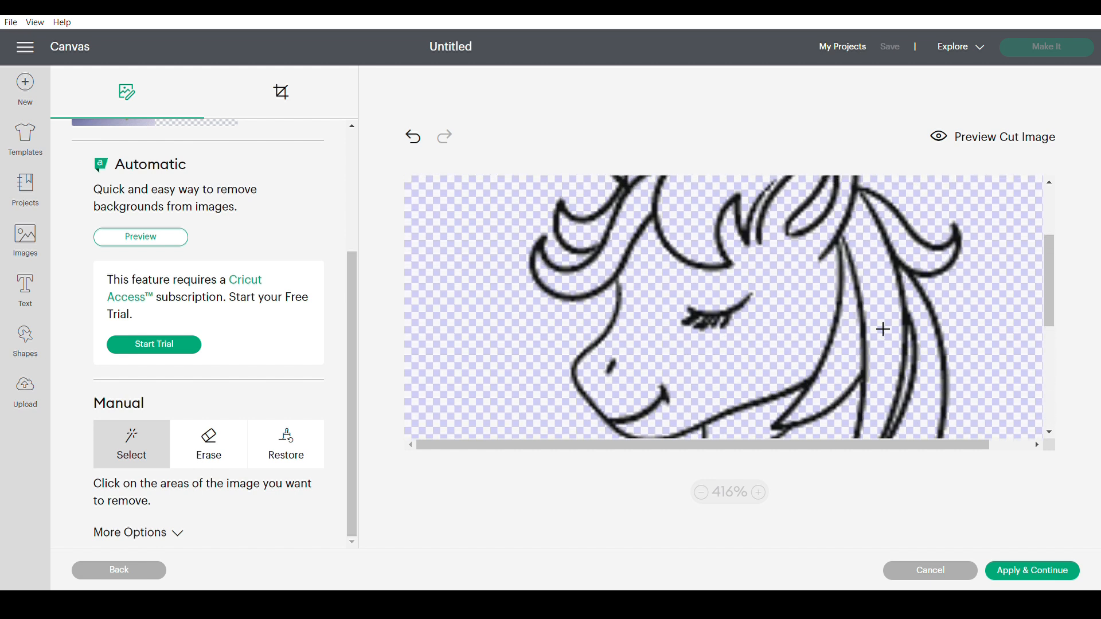
scroll(882, 329, "up", 3)
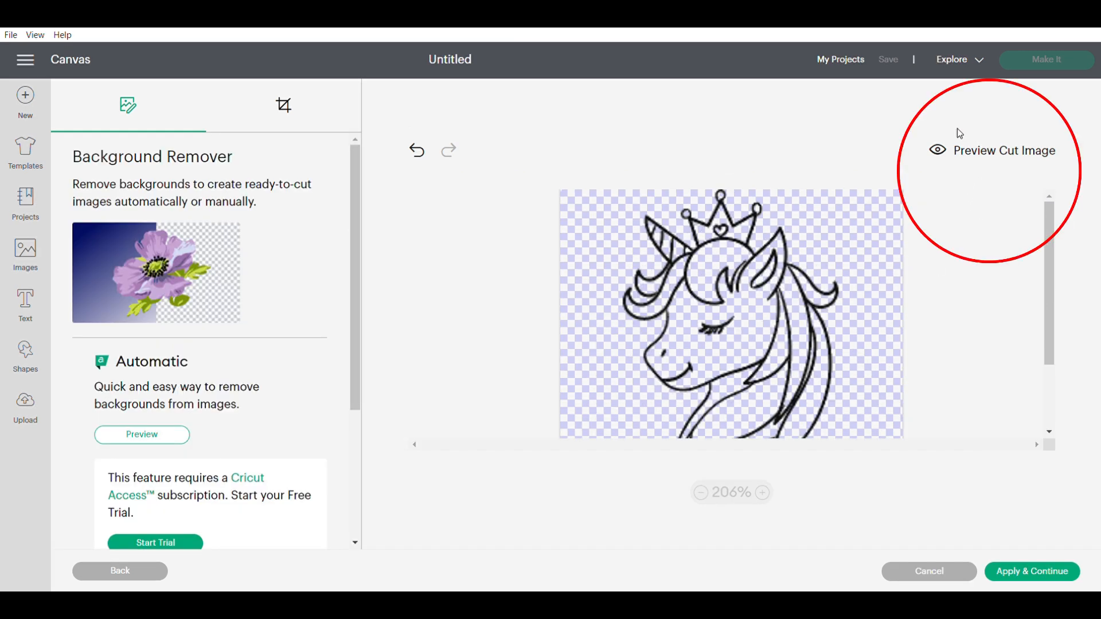
Preview the unicorn's cut image and examine its lines from the crown to the lower curls, then hide the preview
left_click(990, 153)
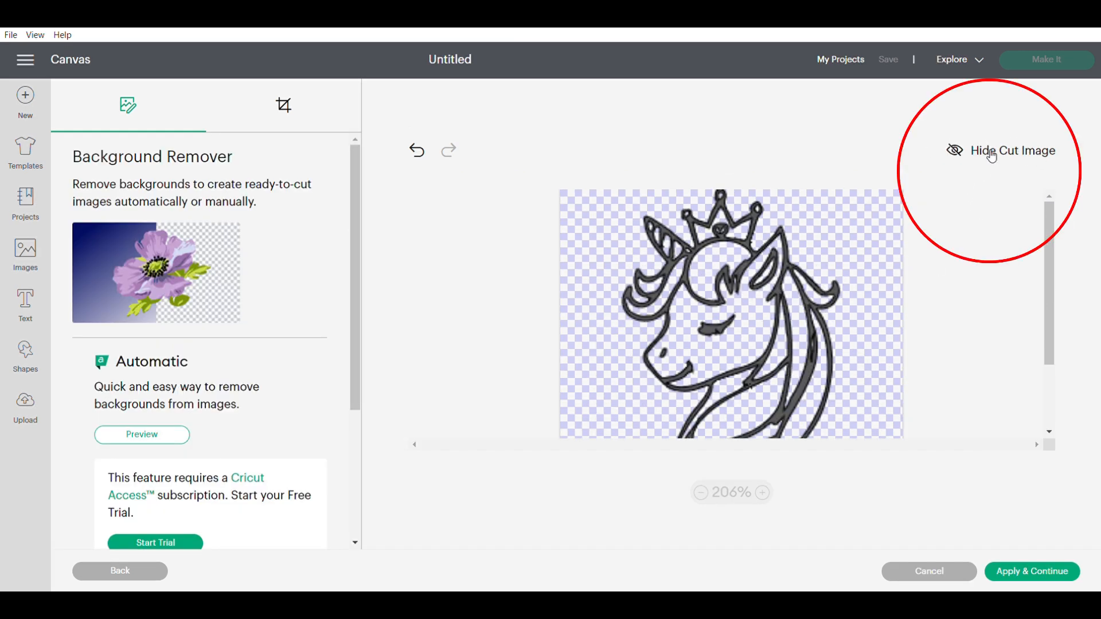
scroll(828, 249, "down", 3)
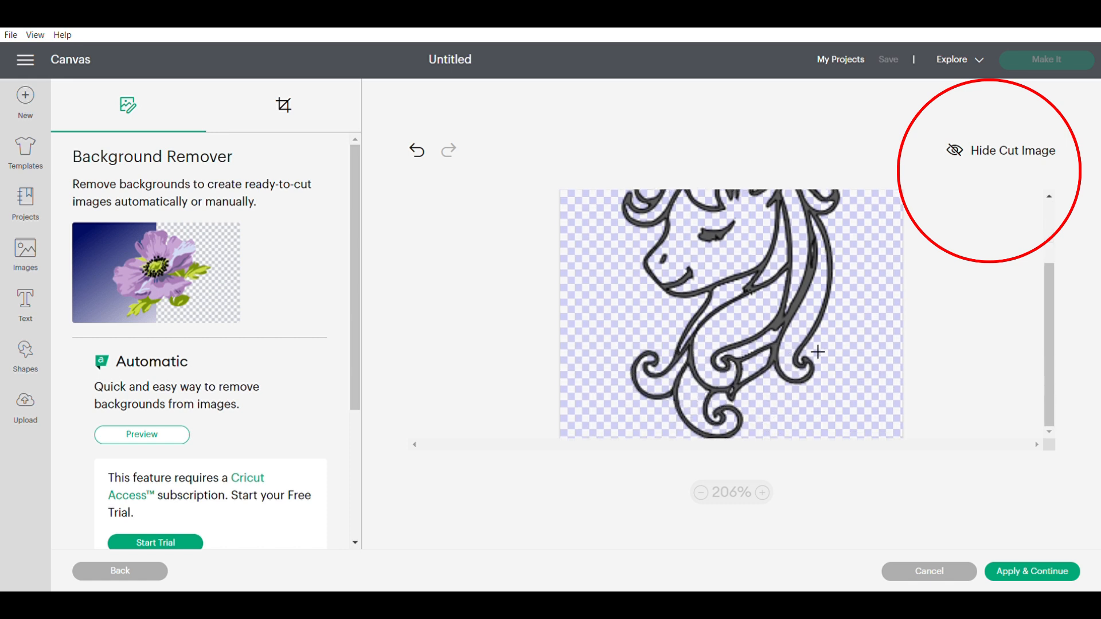
scroll(818, 351, "up", 3)
scroll(808, 358, "up", 1)
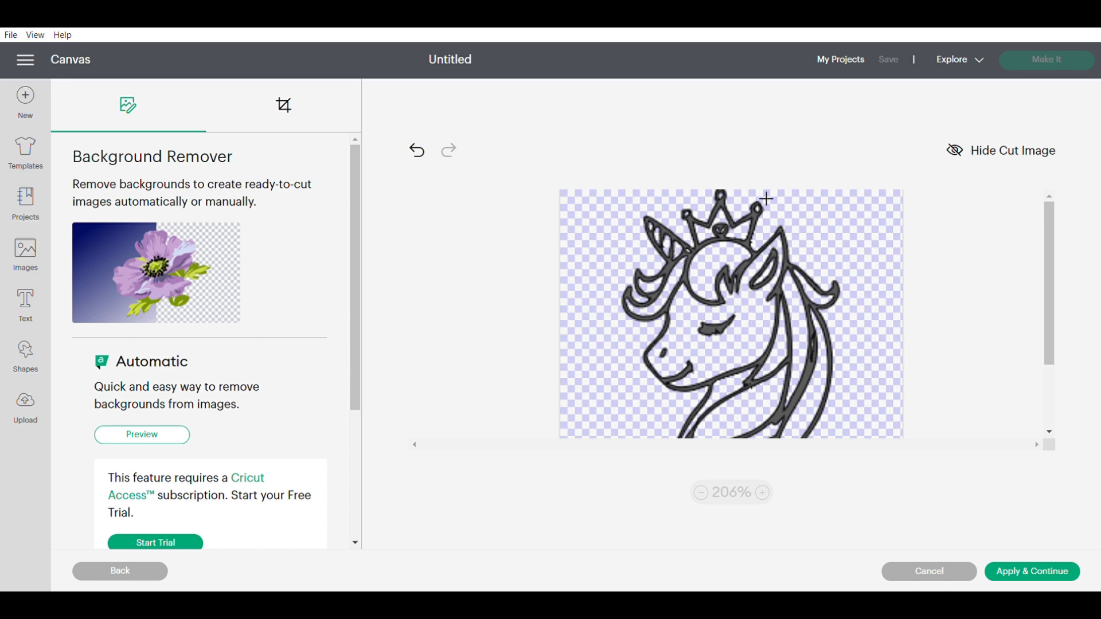
left_click(984, 153)
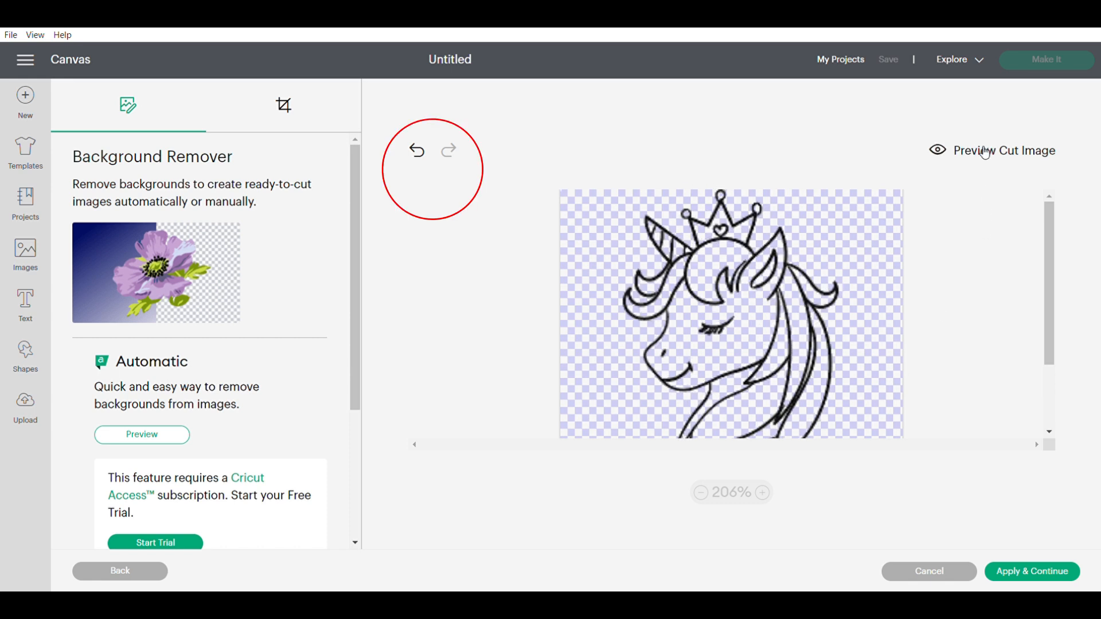
scroll(836, 248, "down", 2)
scroll(774, 344, "up", 2)
left_click(703, 493)
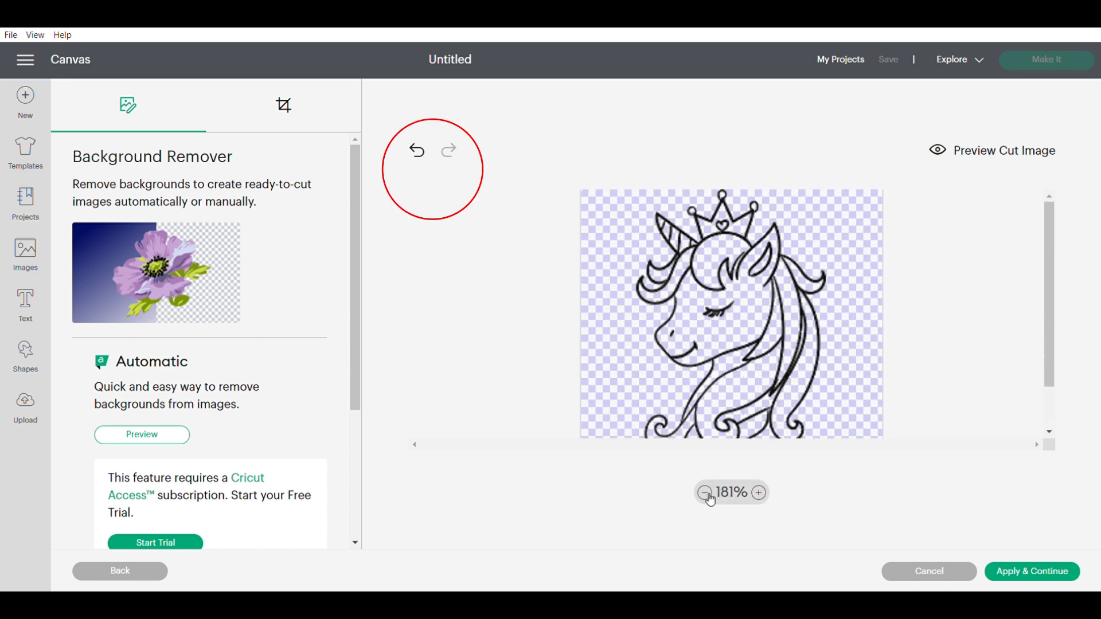
left_click(703, 493)
left_click(965, 157)
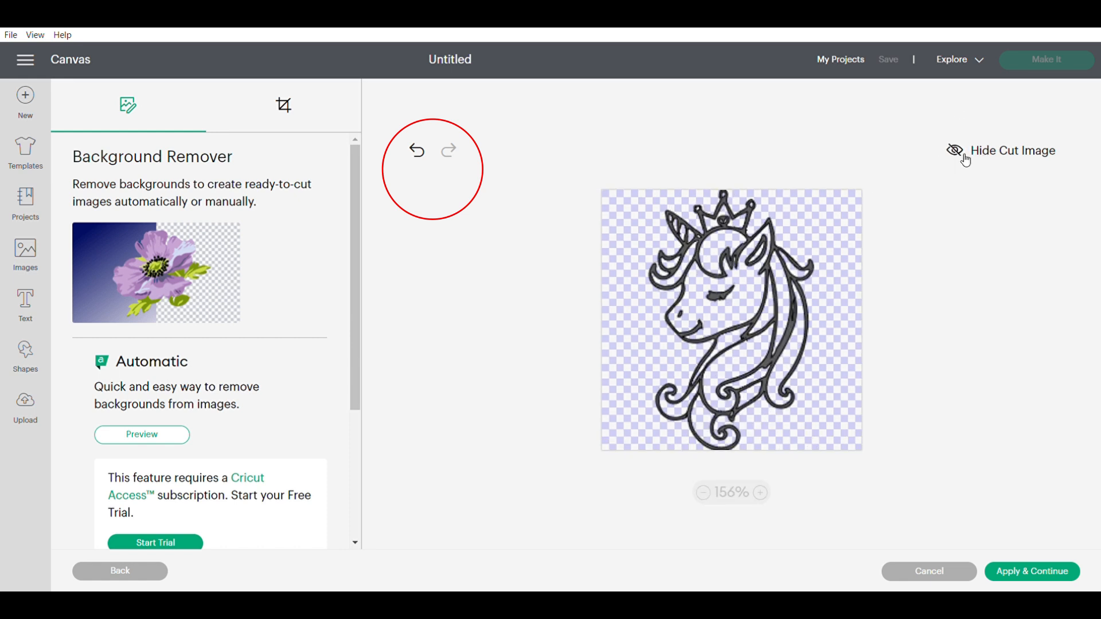
left_click(966, 159)
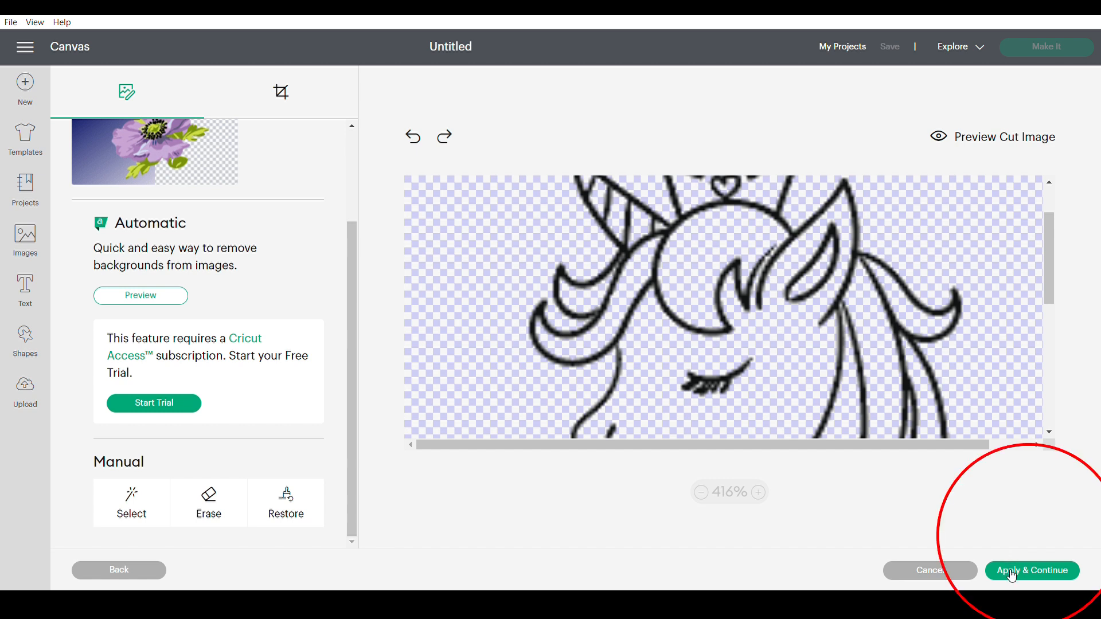
Apply the background removal, upload the unicorn as a Cut Image and add it to the canvas
left_click(1012, 575)
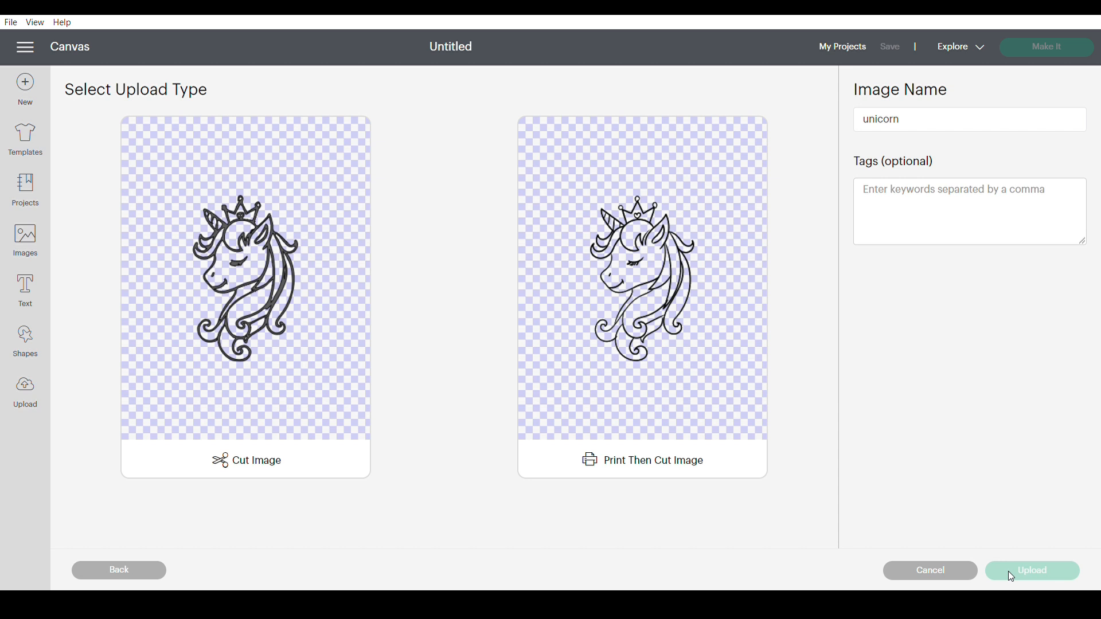
left_click(321, 269)
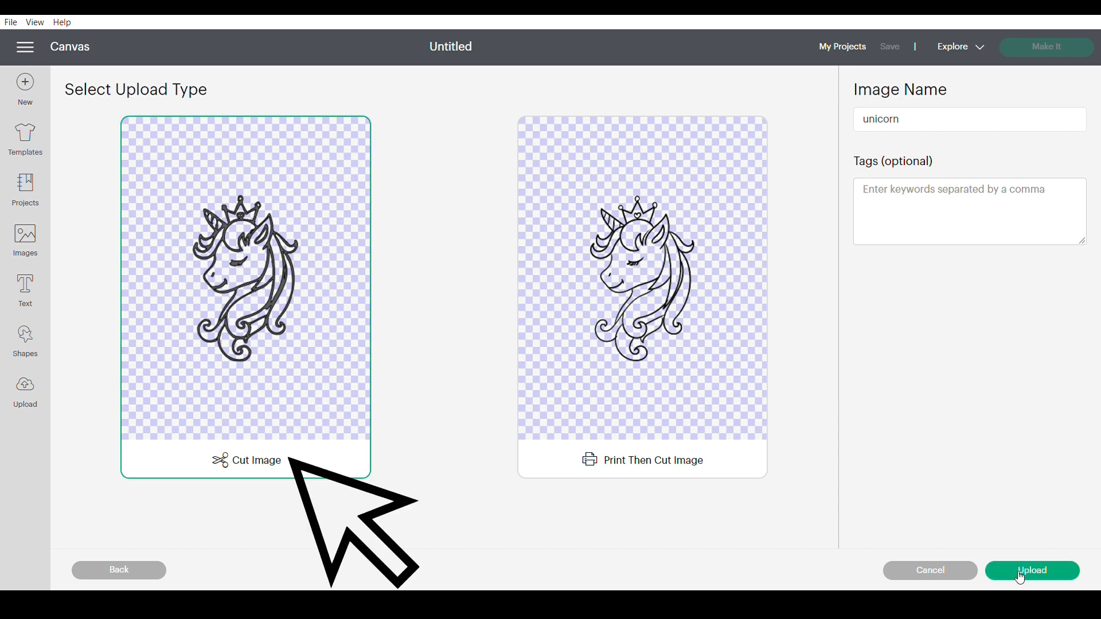
left_click(1046, 573)
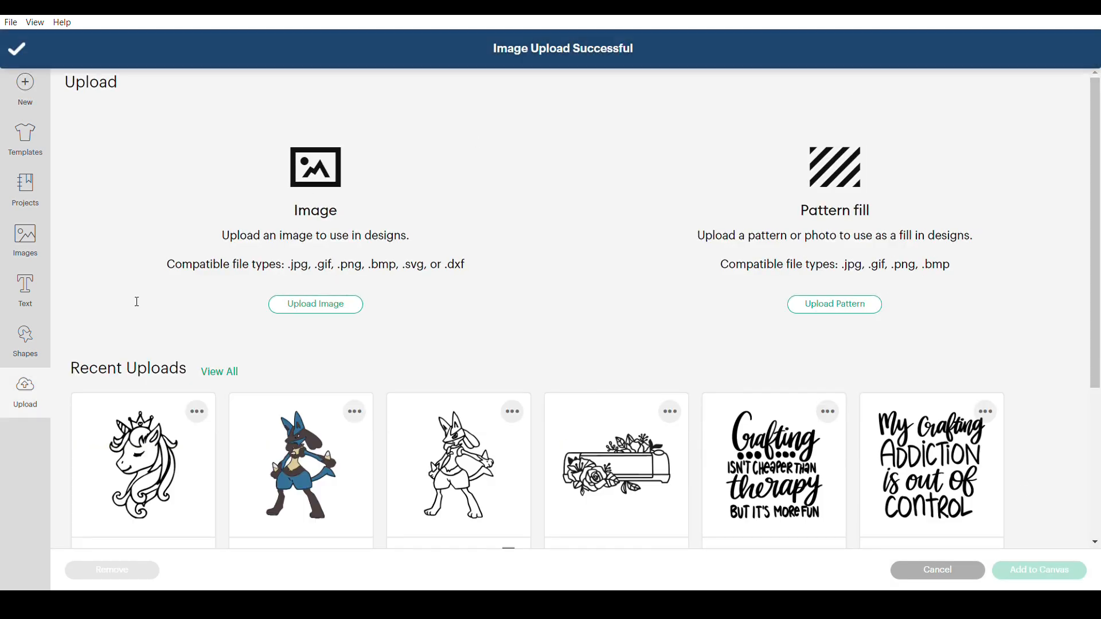
left_click(152, 490)
left_click(1056, 570)
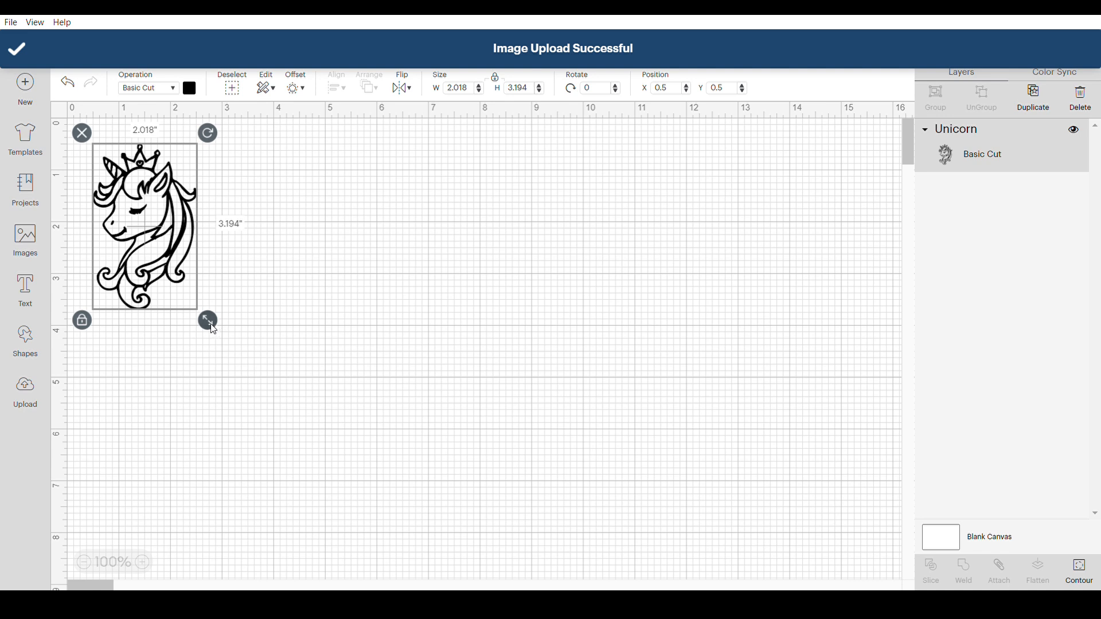
Duplicate the unicorn outline five times to have six copies on the canvas
right_click(168, 257)
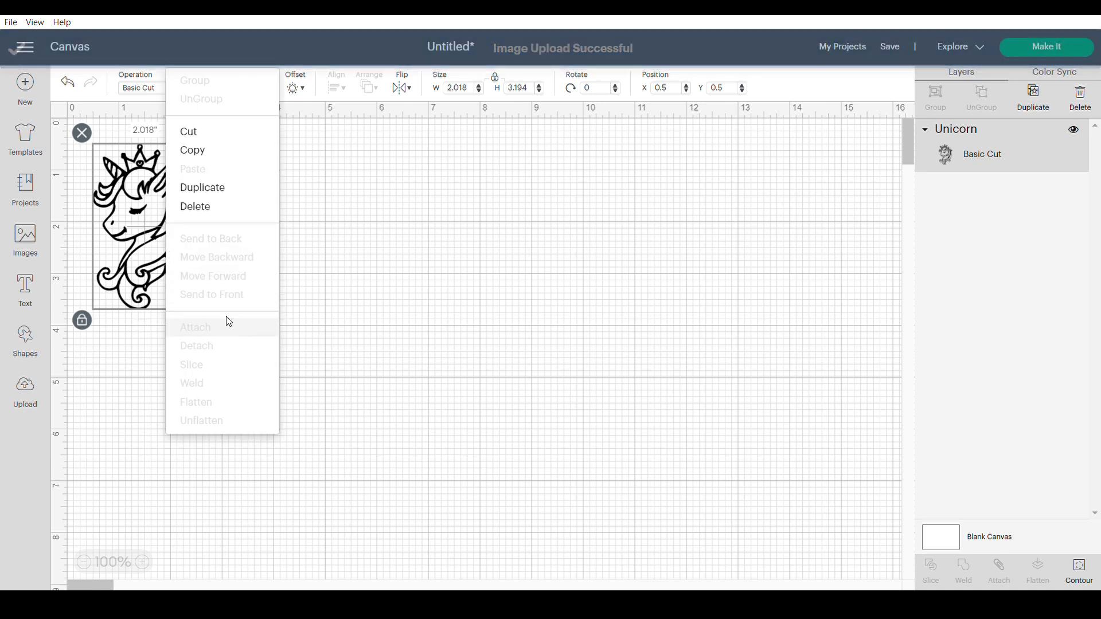
left_click(202, 189)
right_click(166, 203)
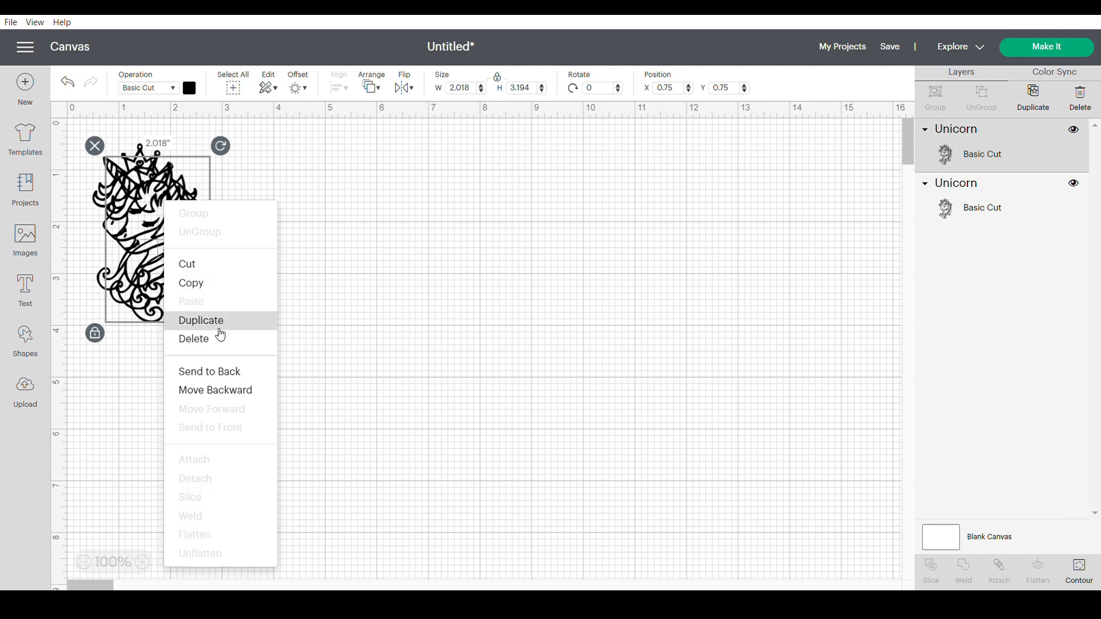
left_click(155, 244)
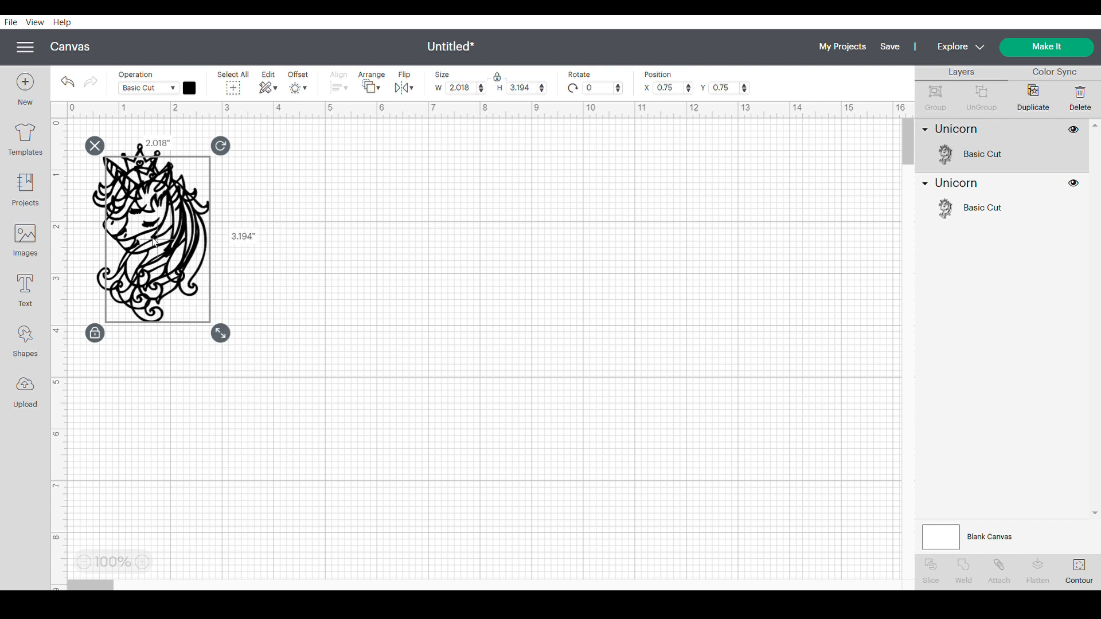
right_click(152, 234)
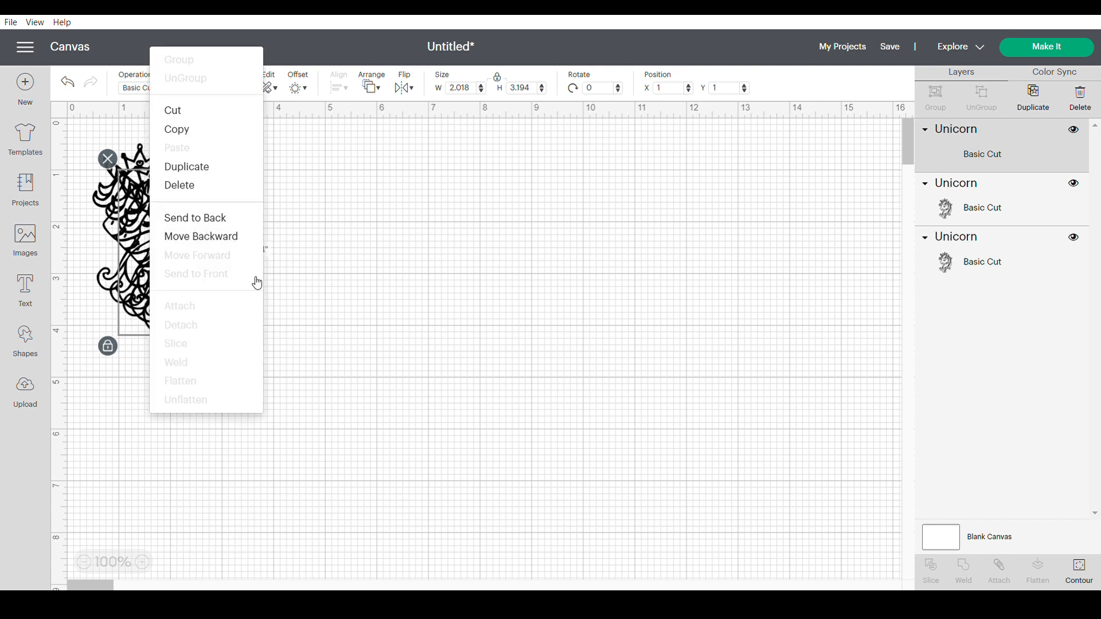
left_click(195, 166)
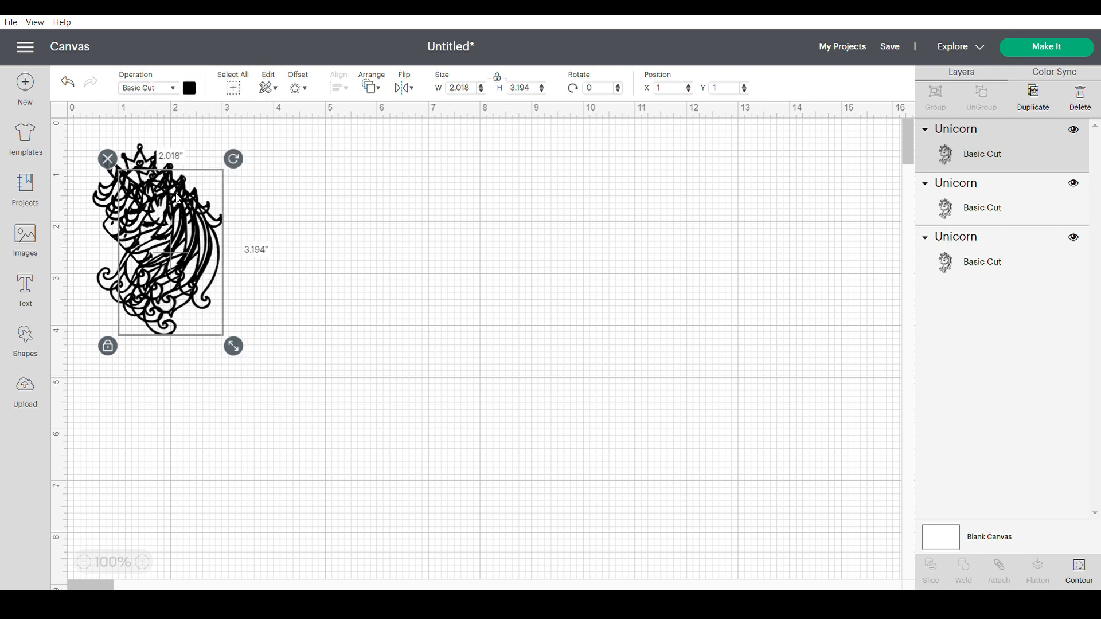
right_click(171, 212)
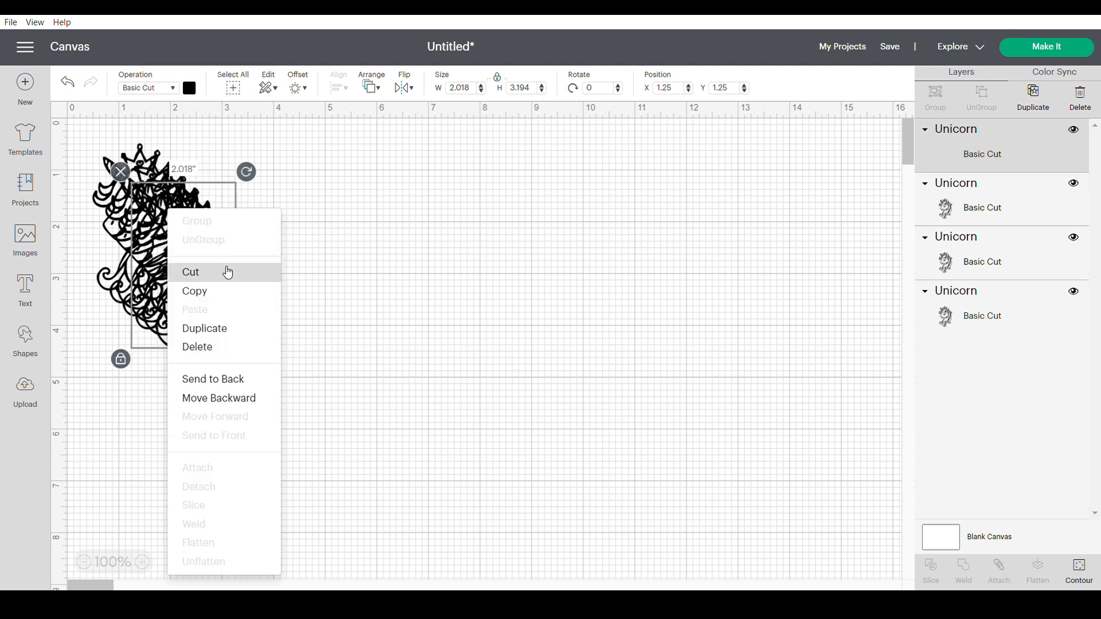
left_click(222, 335)
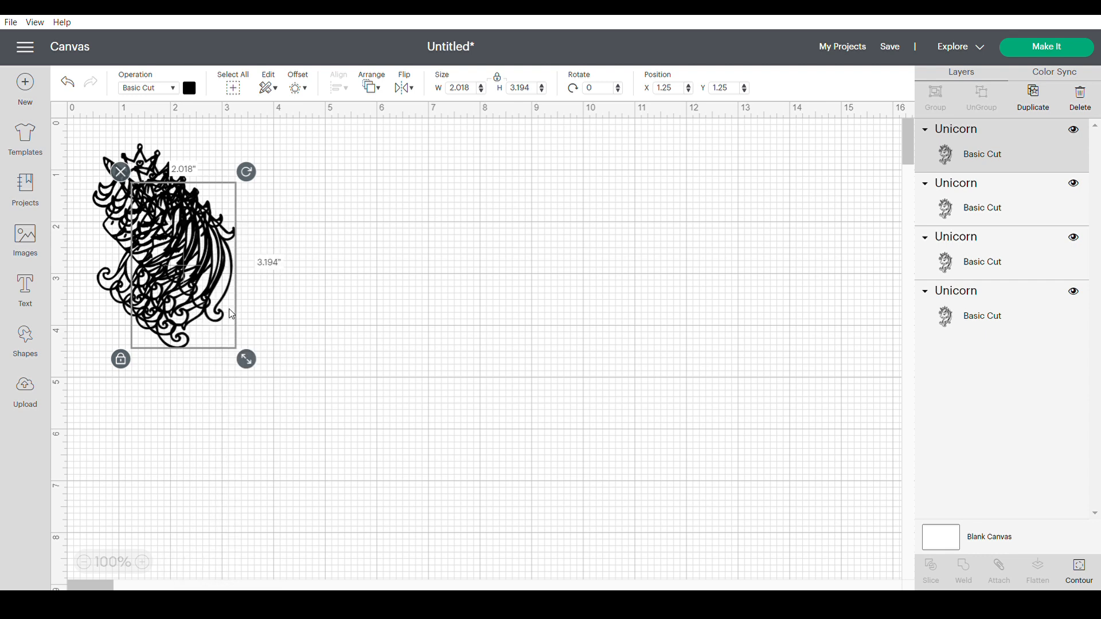
right_click(171, 262)
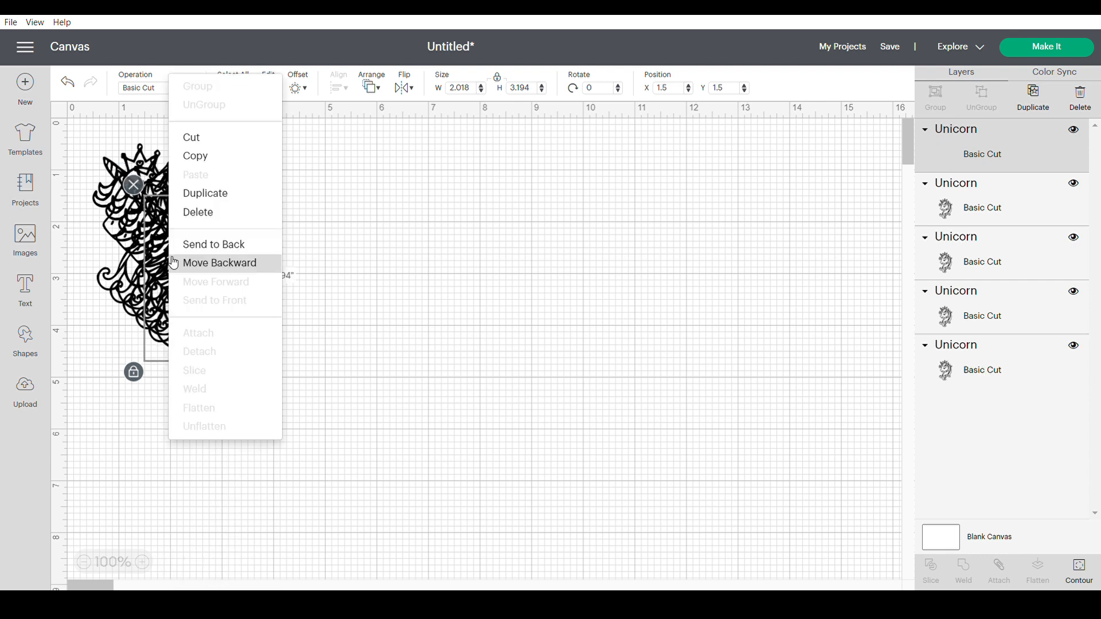
left_click(229, 205)
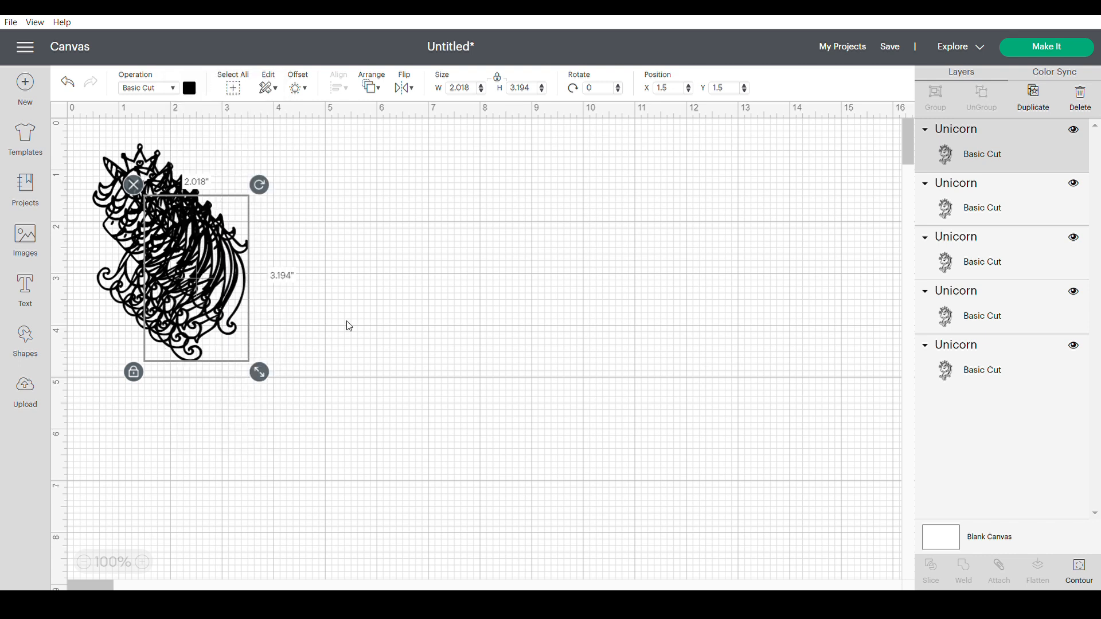
Move all six overlapping unicorn copies together across the canvas to about the 13 to 16 inch marks
left_click(360, 363)
left_click_drag(360, 359, 106, 142)
left_click_drag(157, 230, 783, 236)
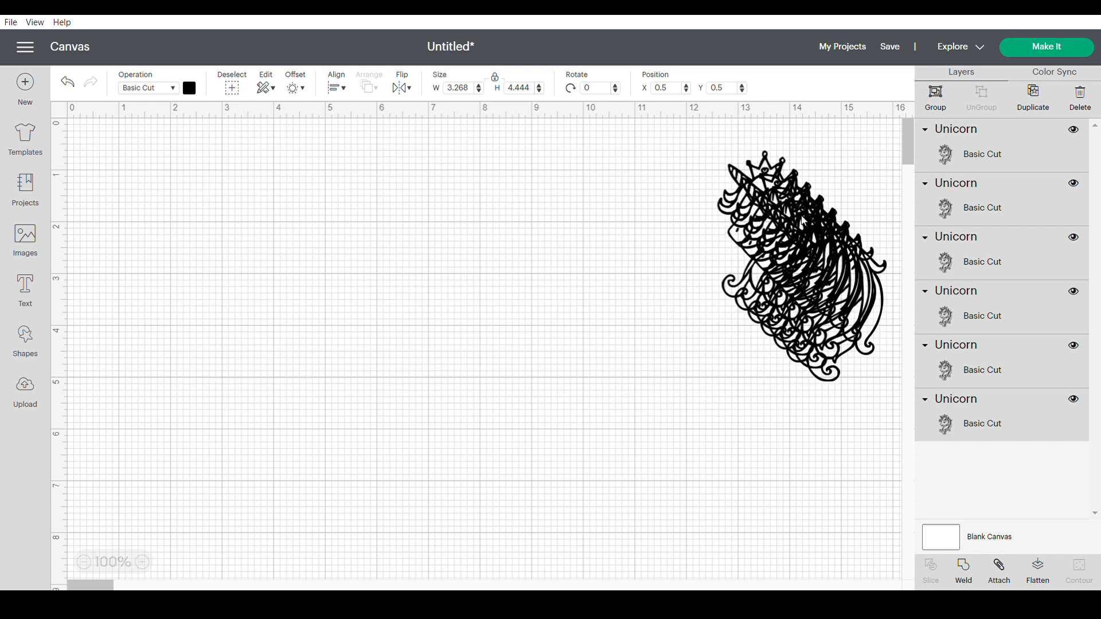
Separate the topmost unicorn copy from the stack and place it at about X 0.681, Y 0.639
left_click(985, 135)
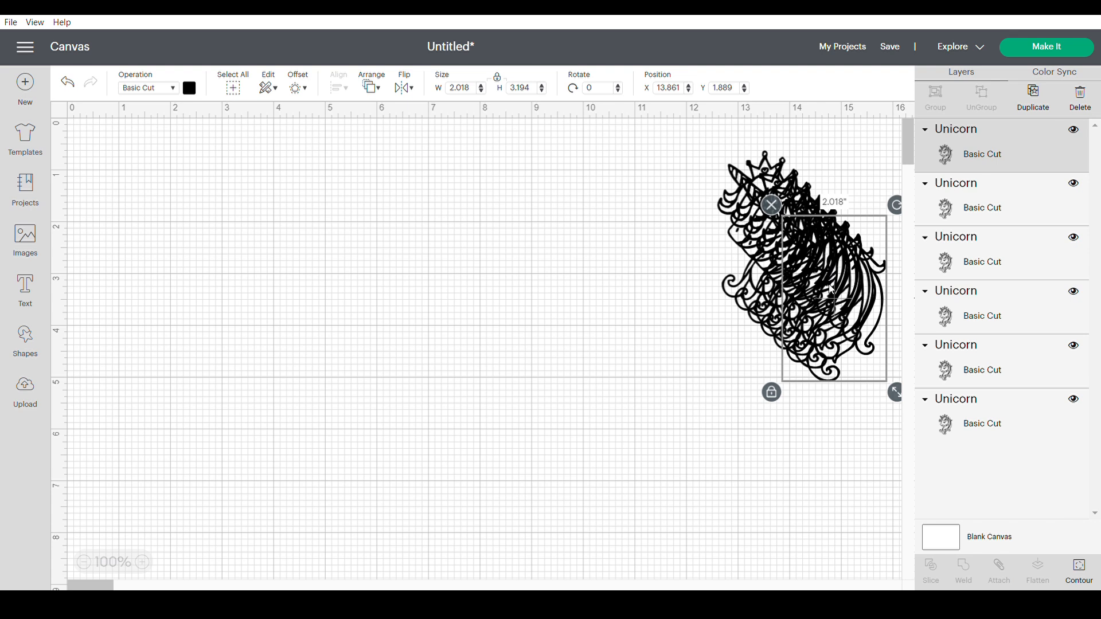
left_click_drag(825, 318, 137, 230)
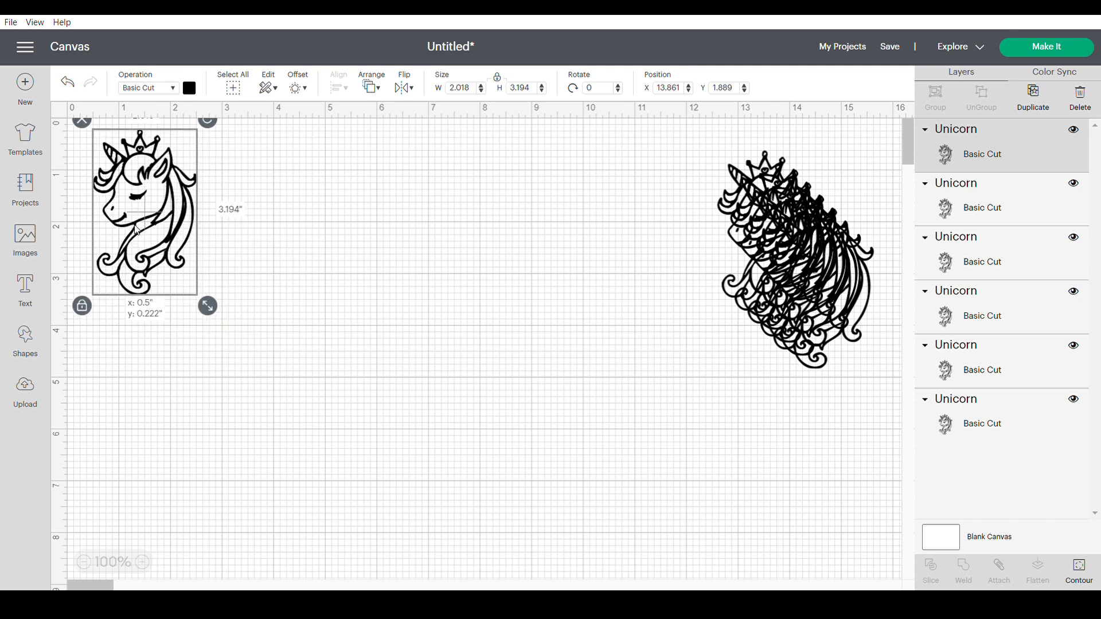
left_click_drag(134, 231, 146, 252)
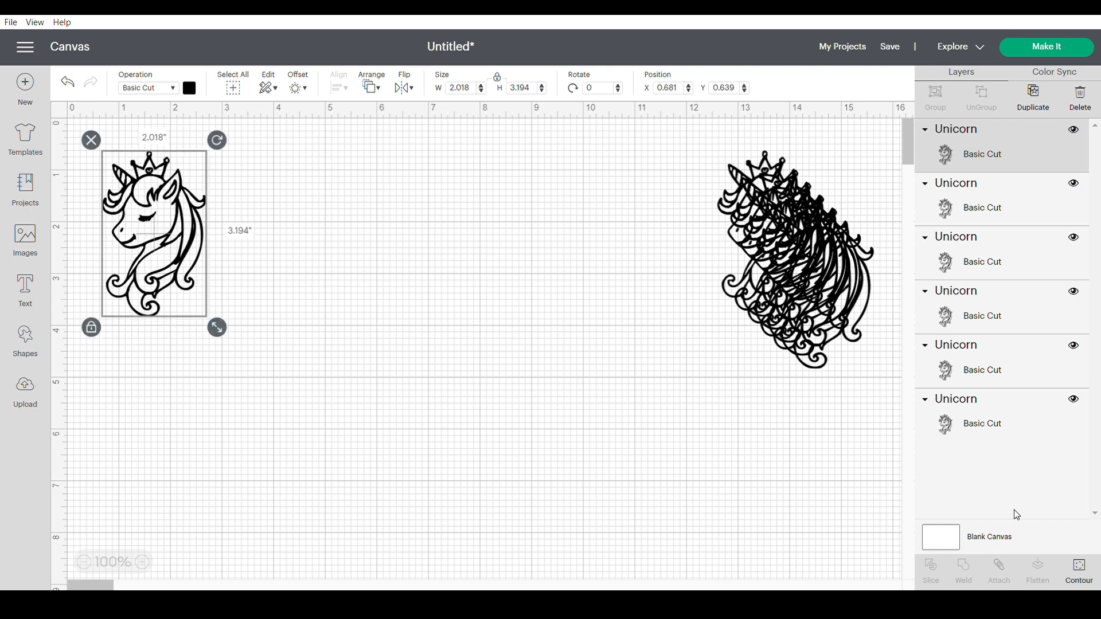
Hide all contours of the separated unicorn to make a solid silhouette and move it to about X 0.361, Y 0.208
left_click(1081, 580)
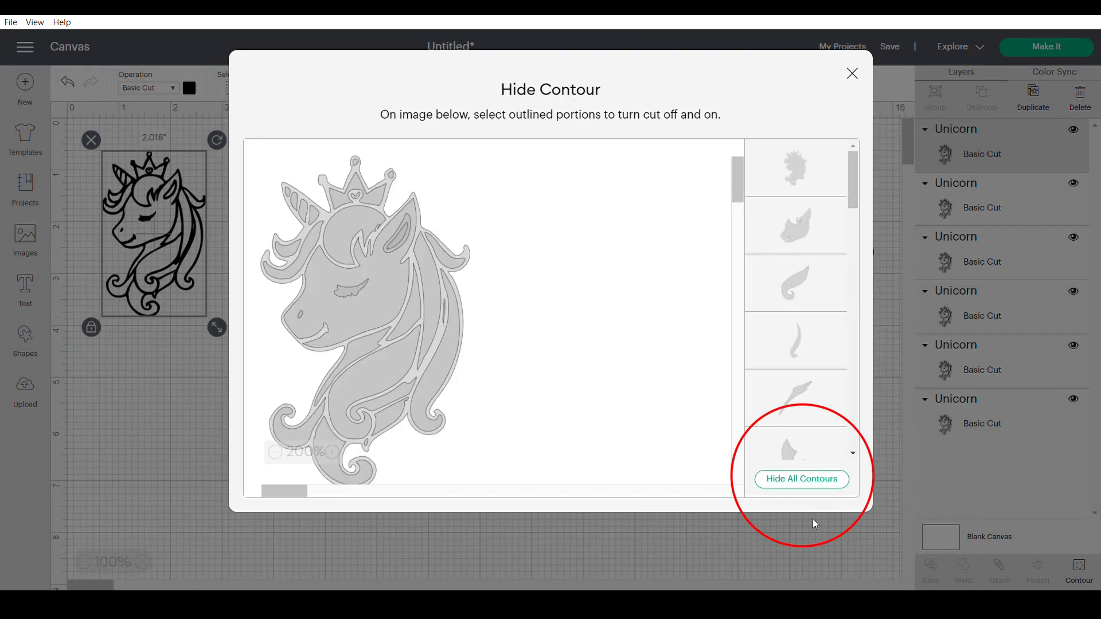
left_click(824, 481)
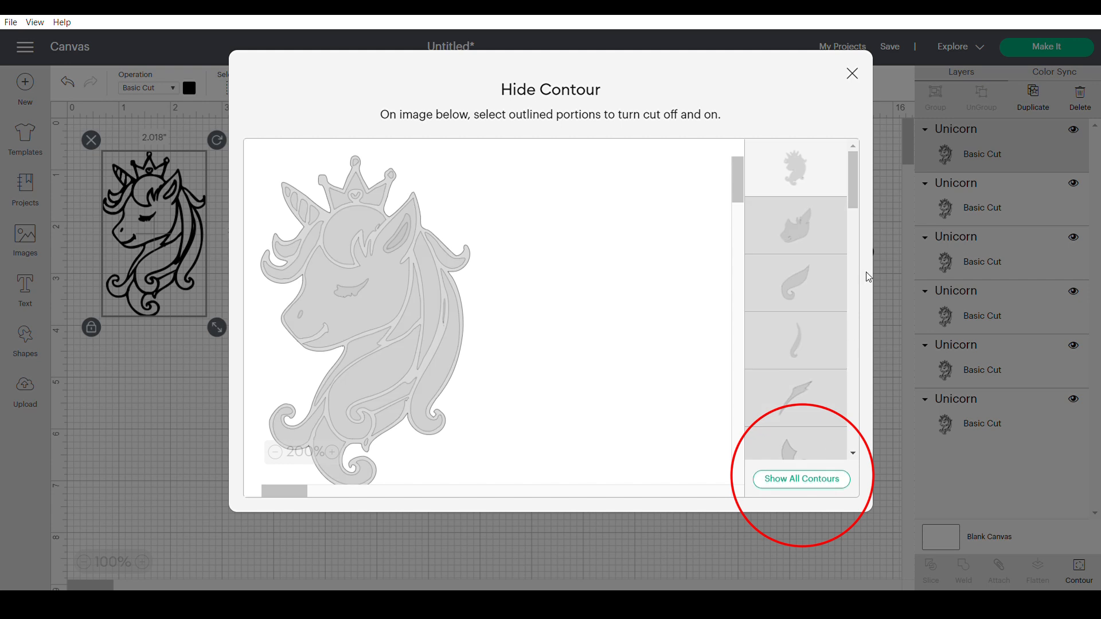
left_click(853, 75)
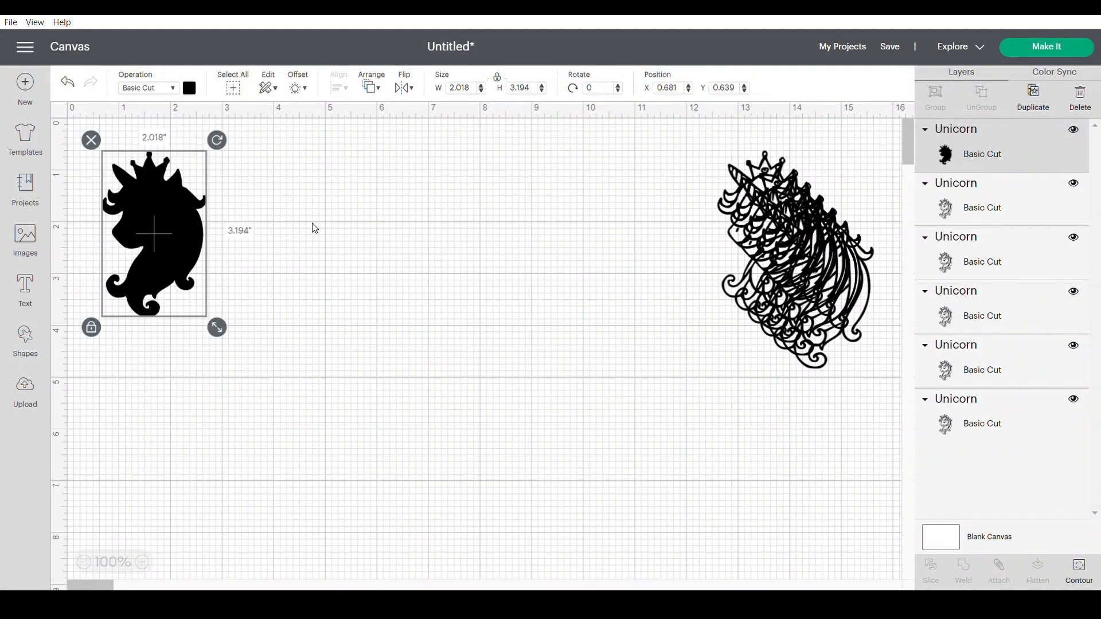
left_click_drag(156, 240, 141, 212)
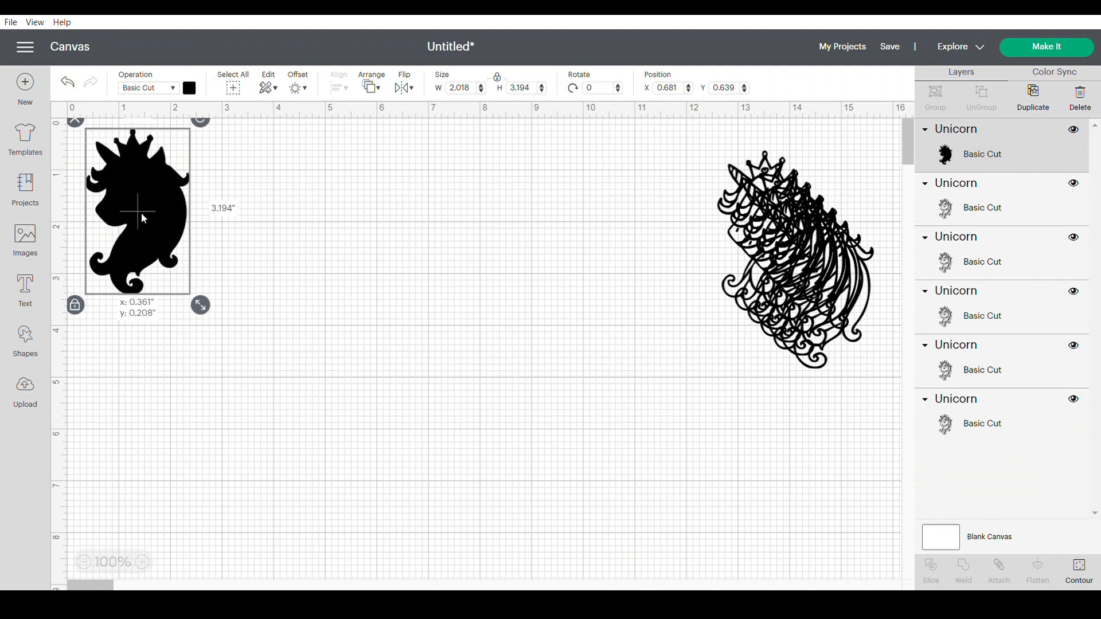
Place the second unicorn copy below the silhouette at about X 0.278, Y 4.778 and colour it light purple
left_click(1003, 206)
left_click_drag(821, 289, 145, 400)
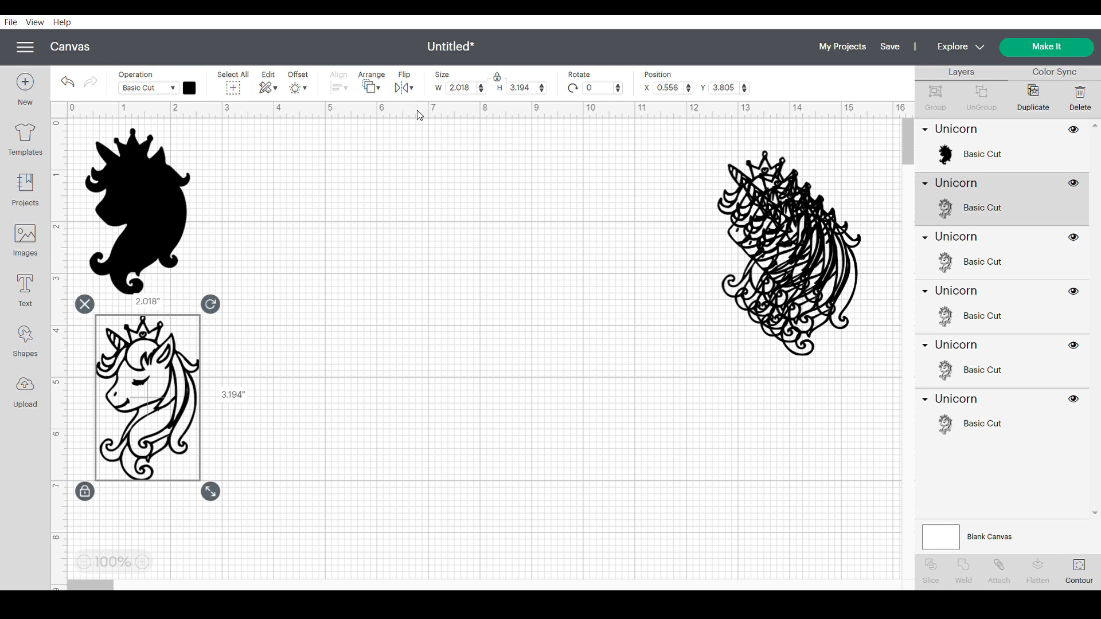
left_click(191, 88)
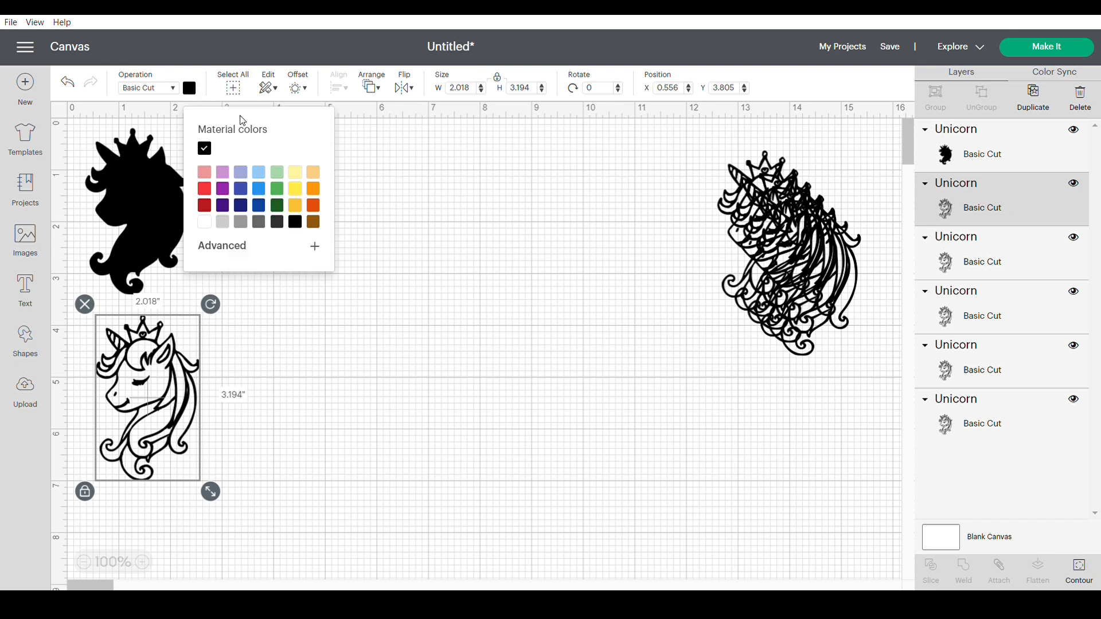
left_click(225, 189)
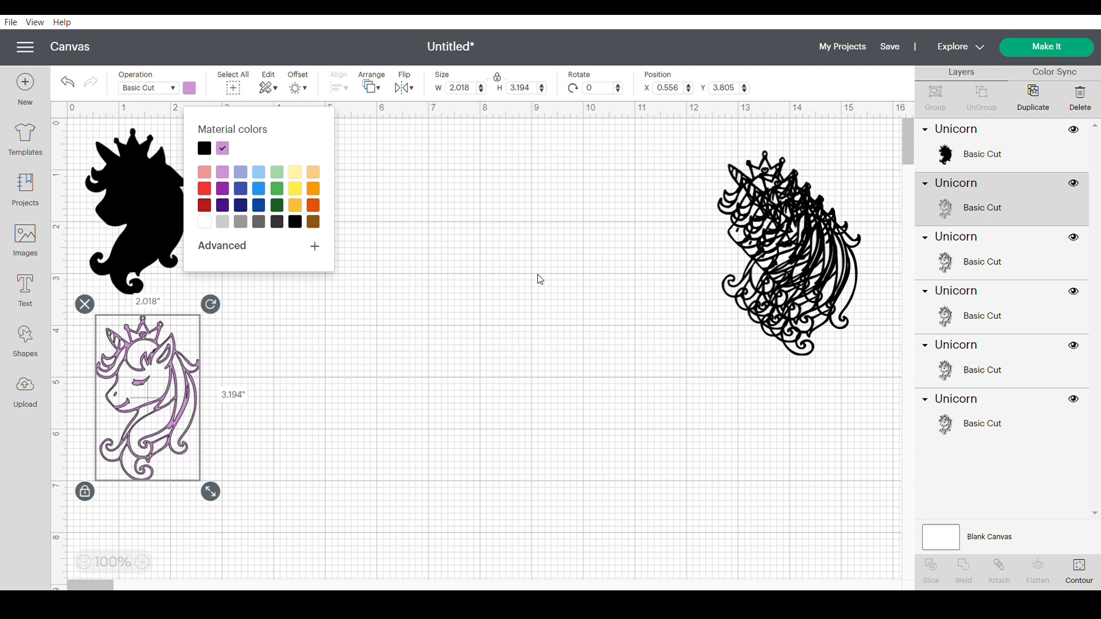
left_click(561, 266)
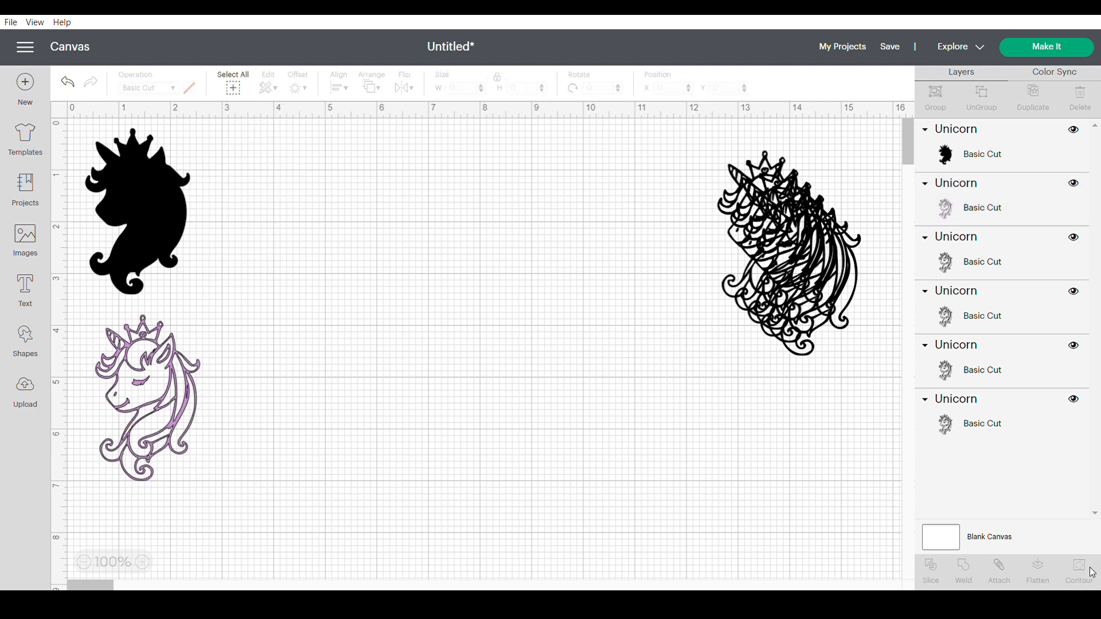
left_click_drag(170, 365, 150, 434)
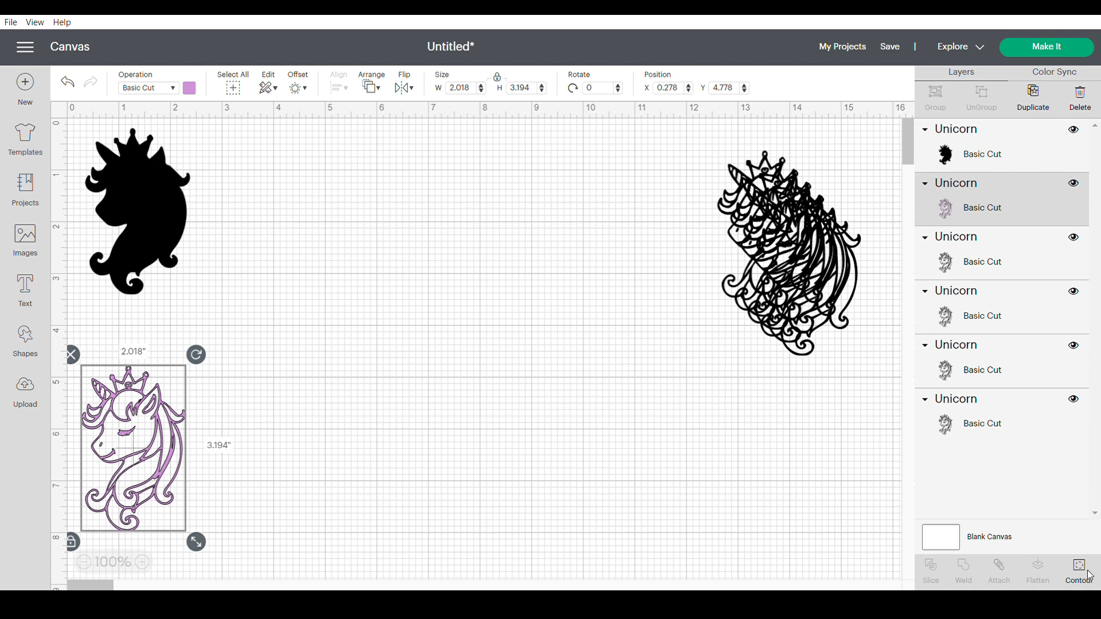
Hide all contours of the light purple unicorn, restoring only the forehead, the mane strands behind the face and the lower front curl
left_click(1091, 576)
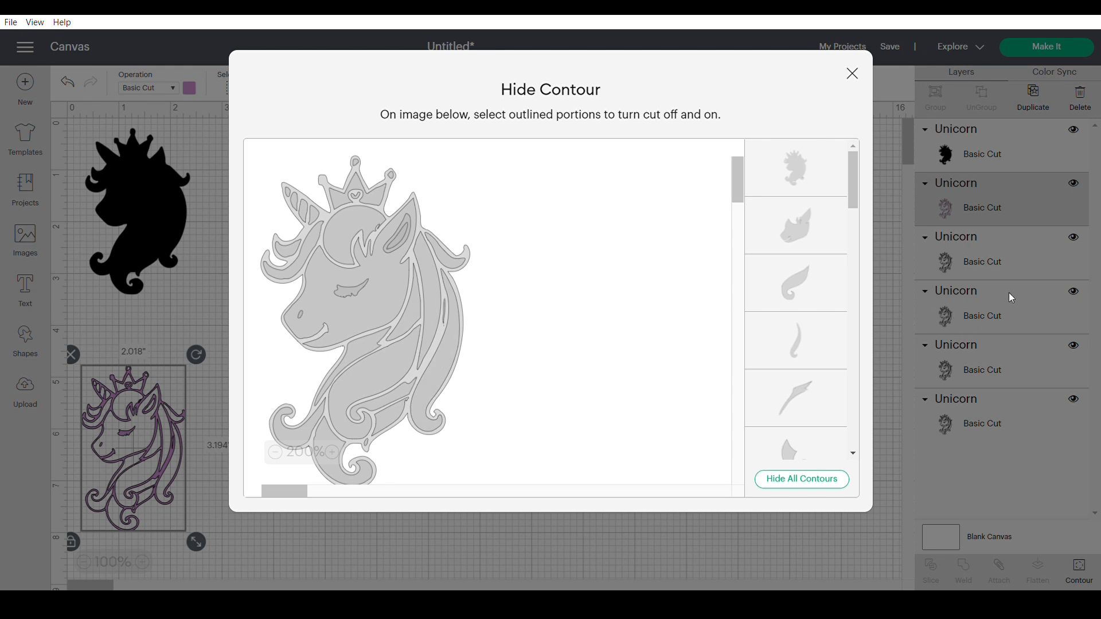
left_click(820, 488)
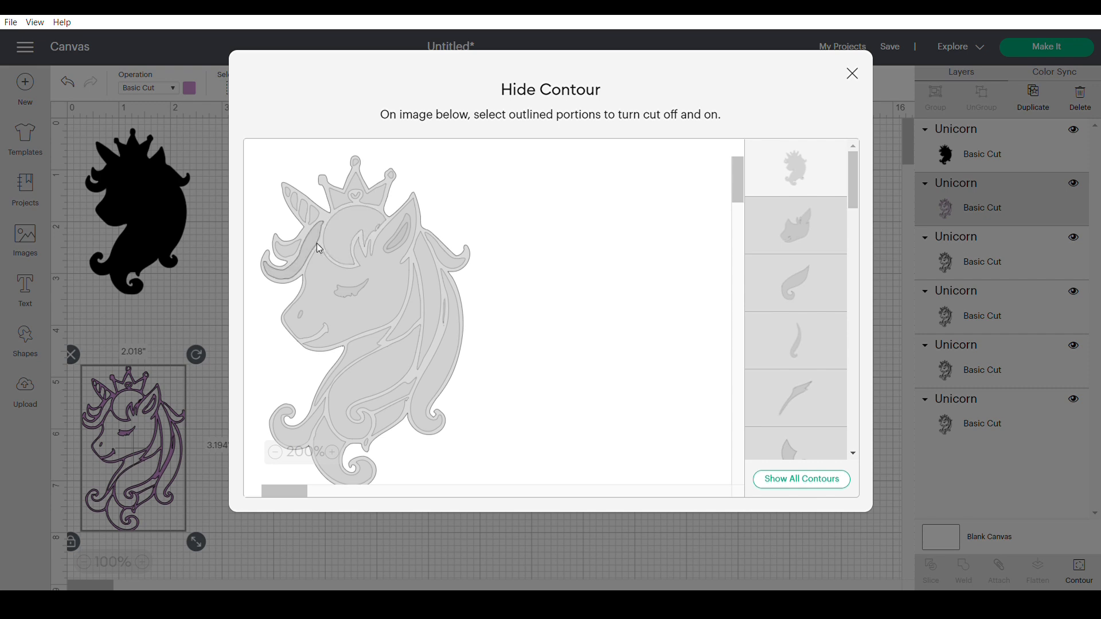
left_click(352, 230)
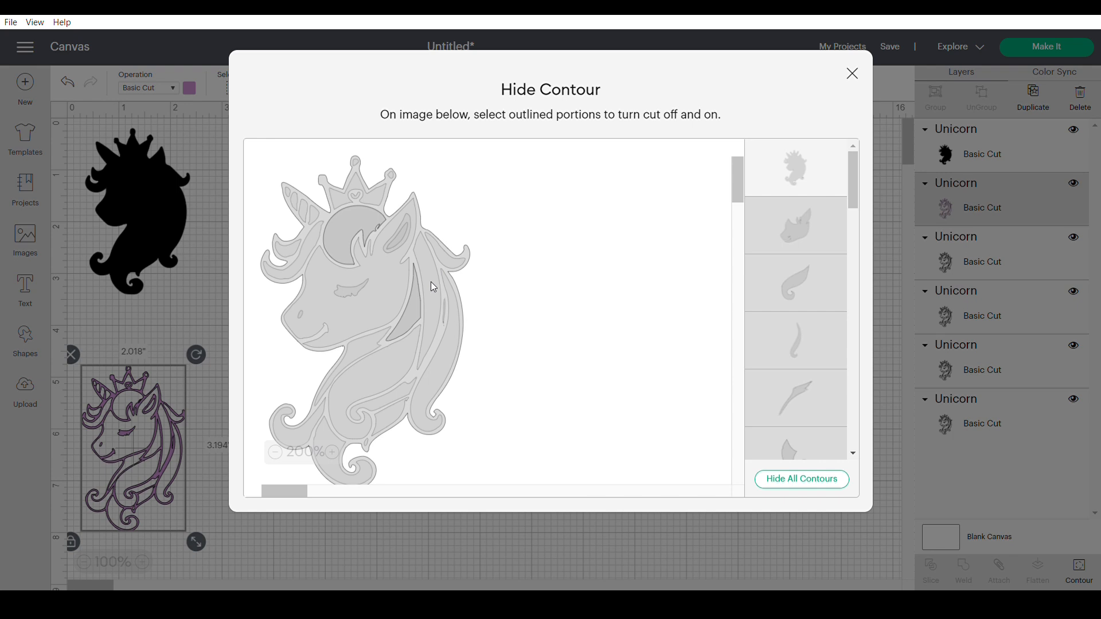
left_click(416, 316)
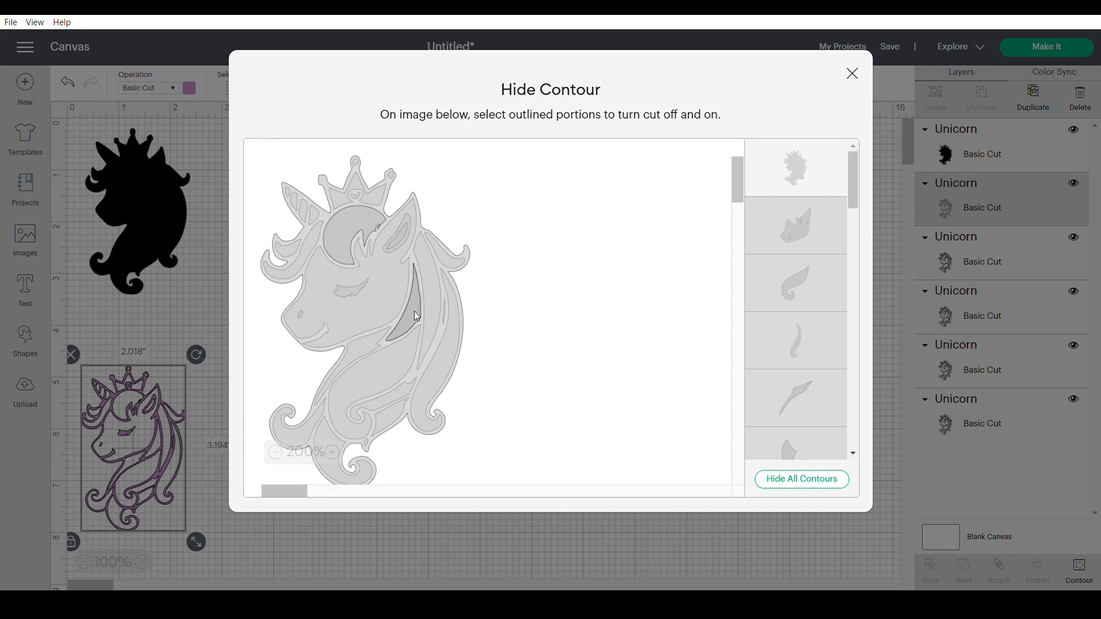
left_click(450, 353)
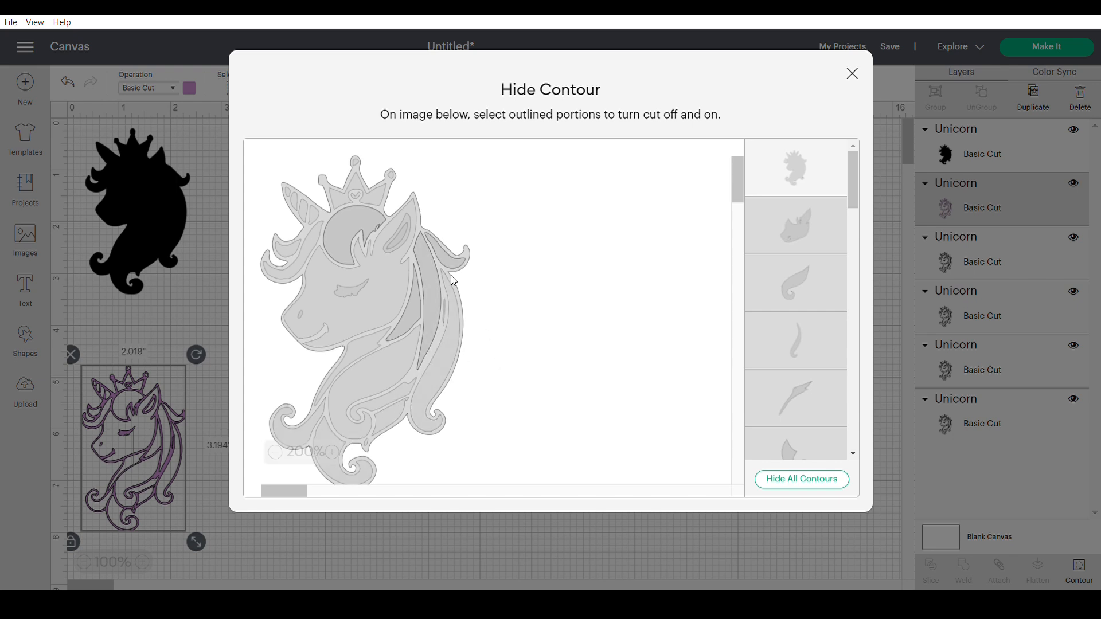
left_click(452, 347)
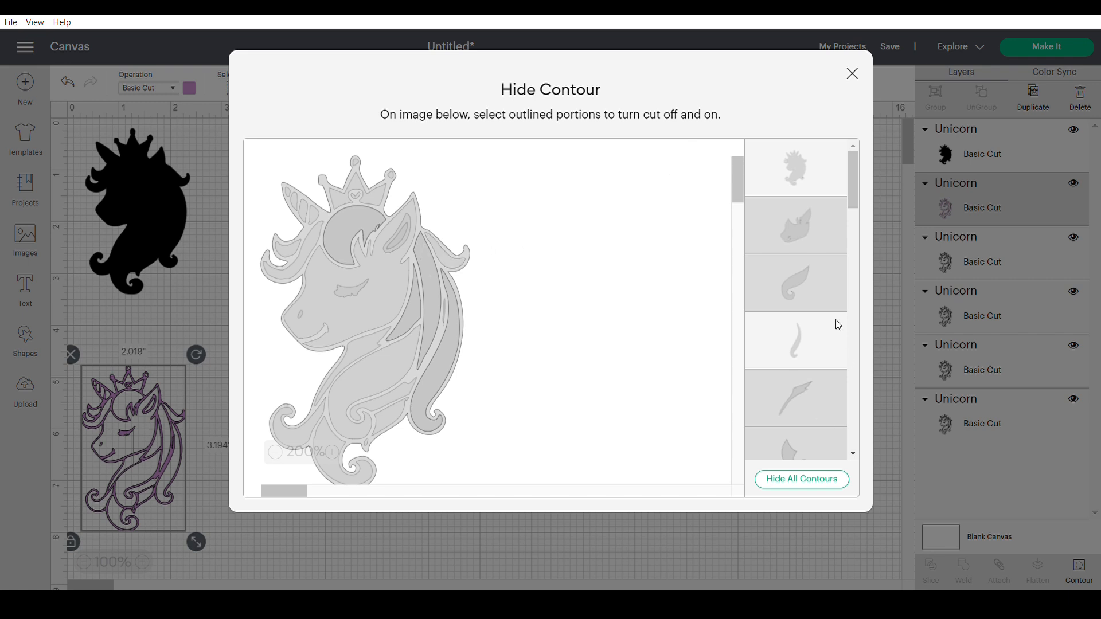
scroll(830, 338, "down", 5)
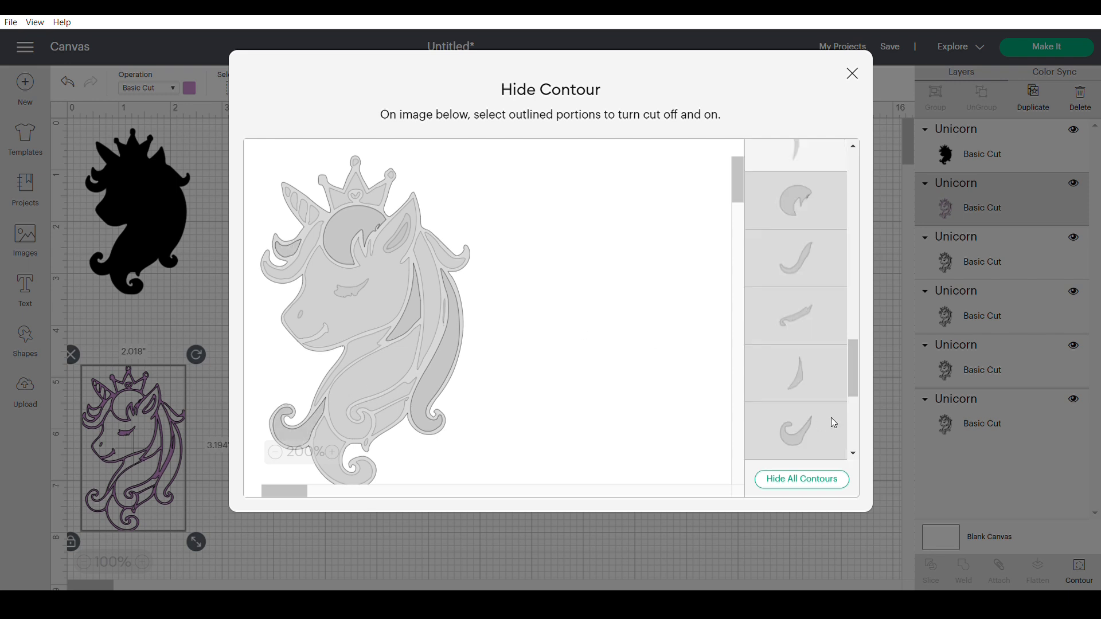
left_click(852, 74)
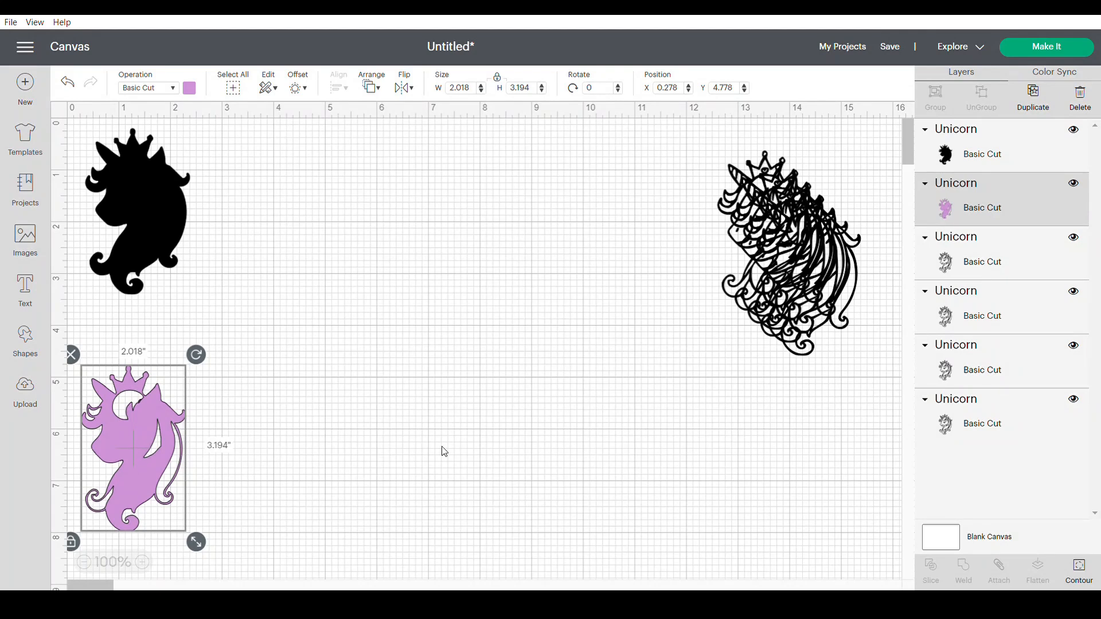
Move the light purple unicorn one level forward in the stacking order and place it at about X 6.556, Y 2.333
left_click_drag(129, 462, 234, 268)
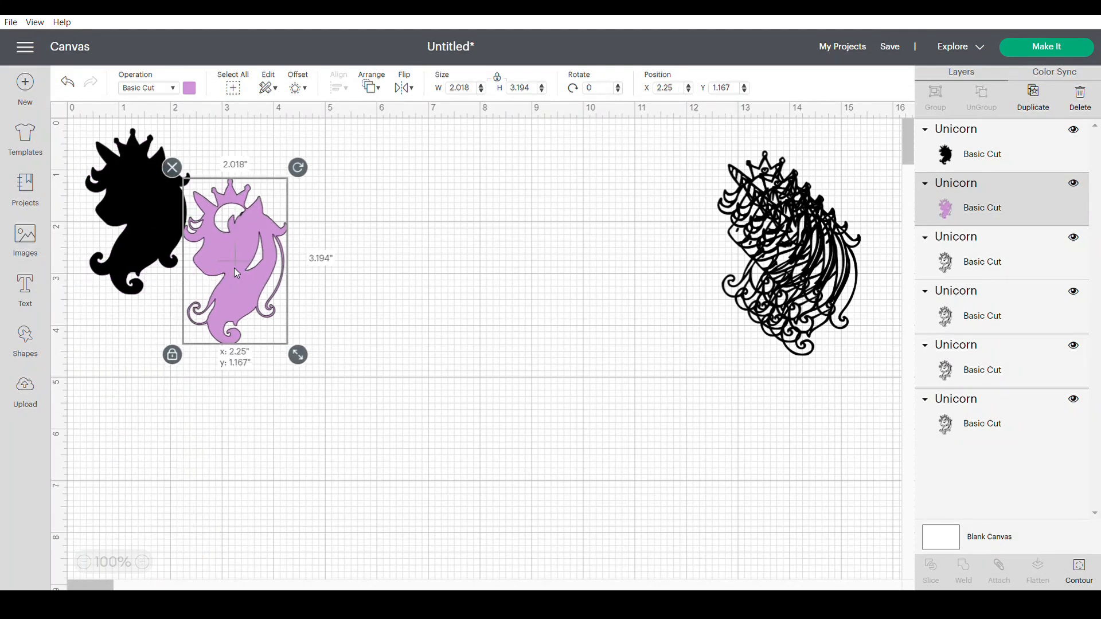
right_click(234, 267)
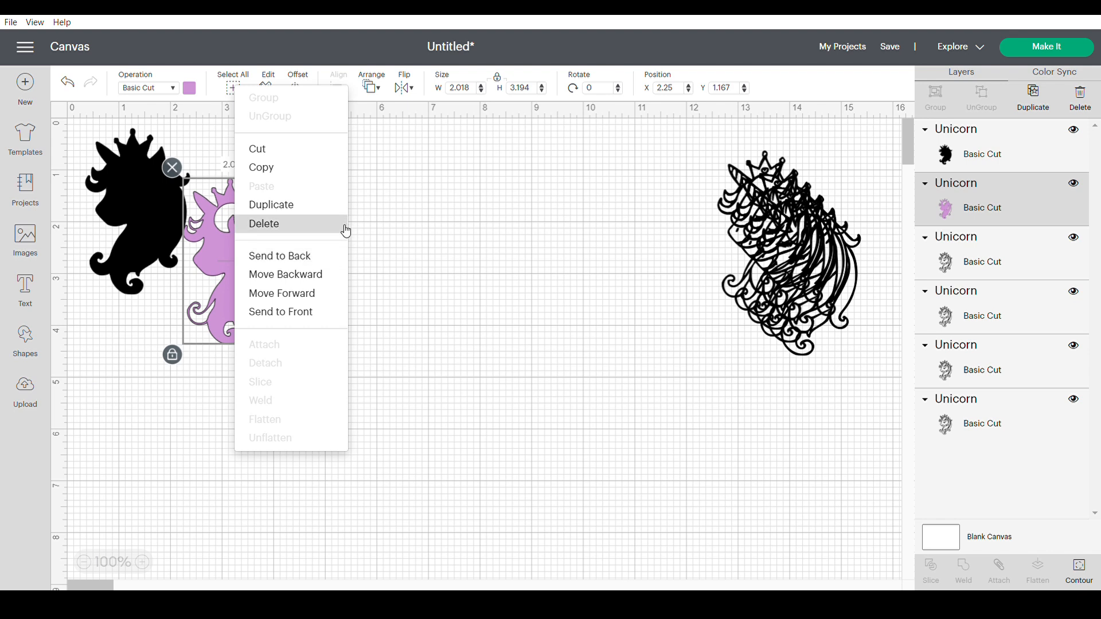
left_click(312, 292)
left_click_drag(266, 301, 489, 361)
Restore the face, ear and crown contours of the light purple unicorn and move it to about X 0, Y 4.833
left_click(1080, 570)
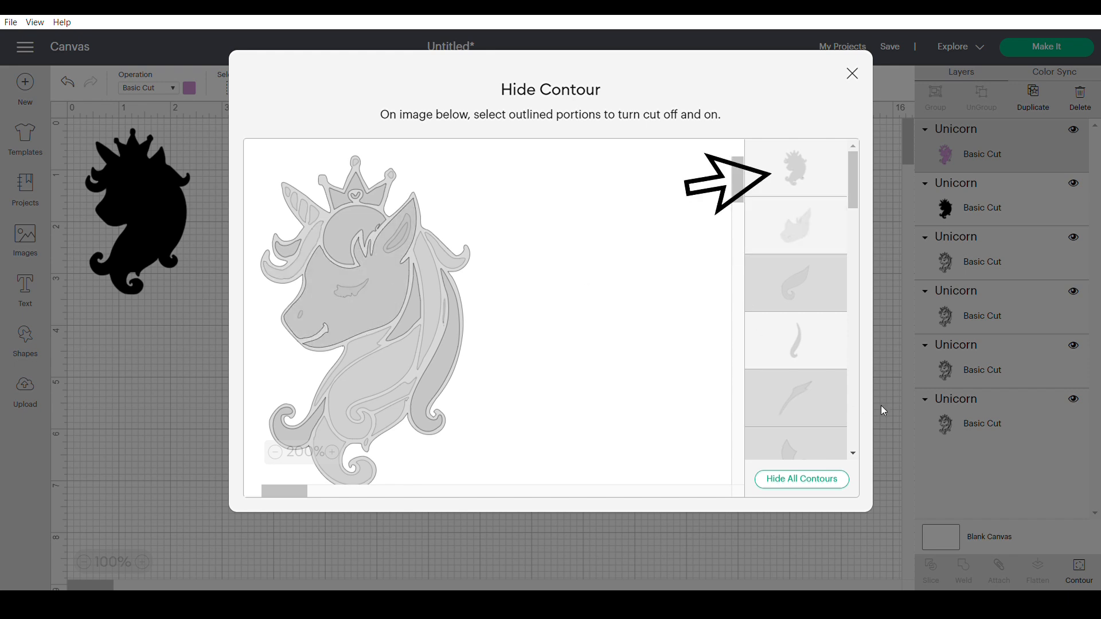
left_click(853, 75)
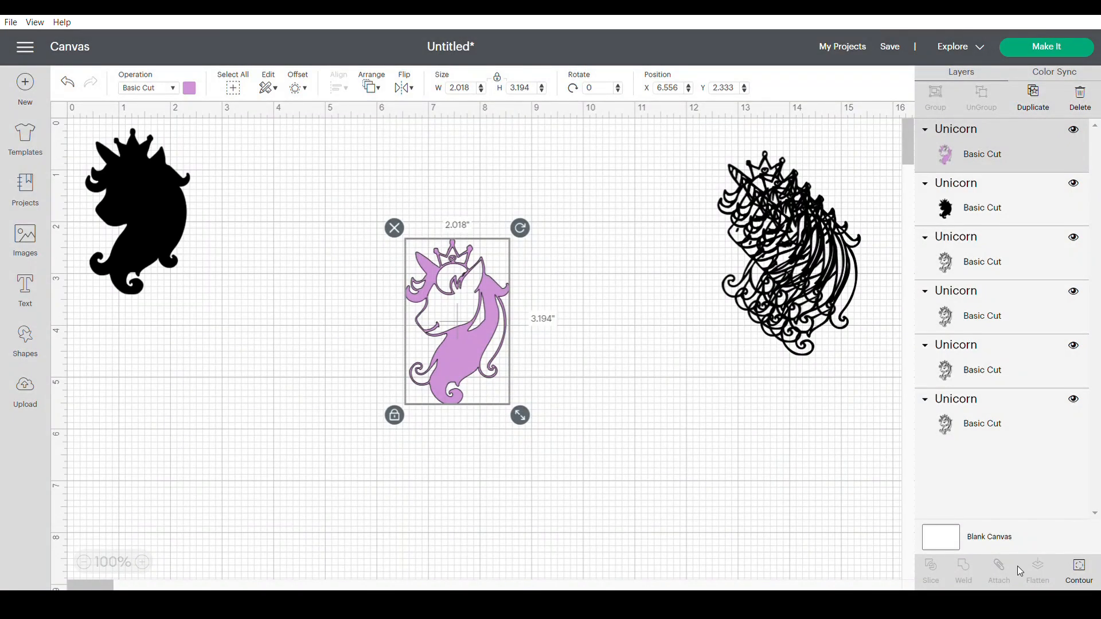
left_click(1081, 571)
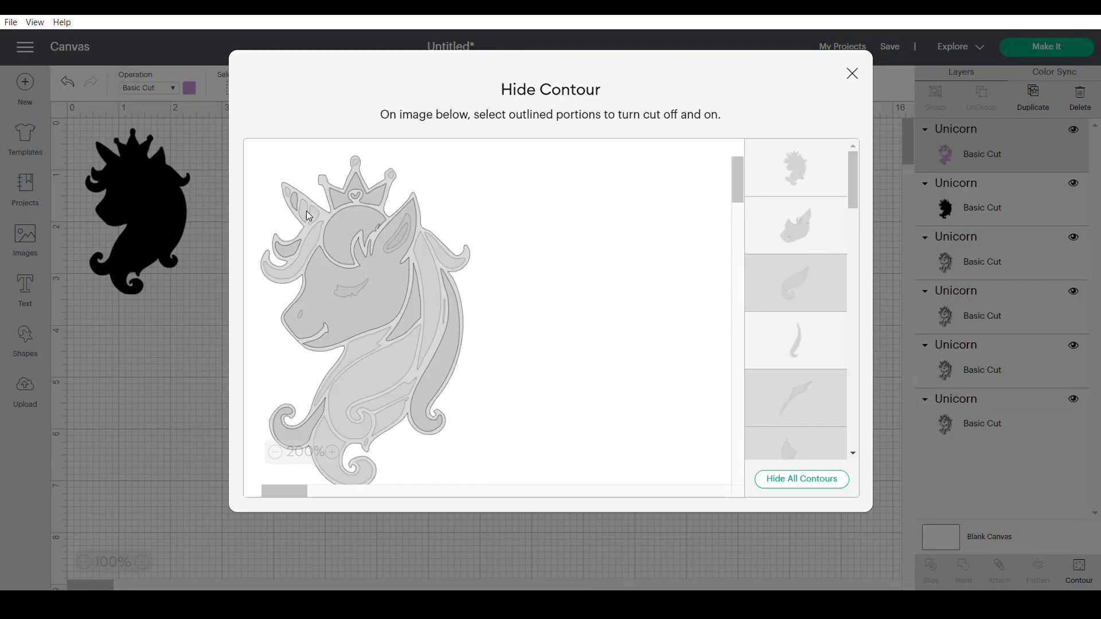
left_click_drag(668, 70, 737, 136)
left_click(864, 82)
left_click(852, 74)
left_click_drag(454, 344, 119, 476)
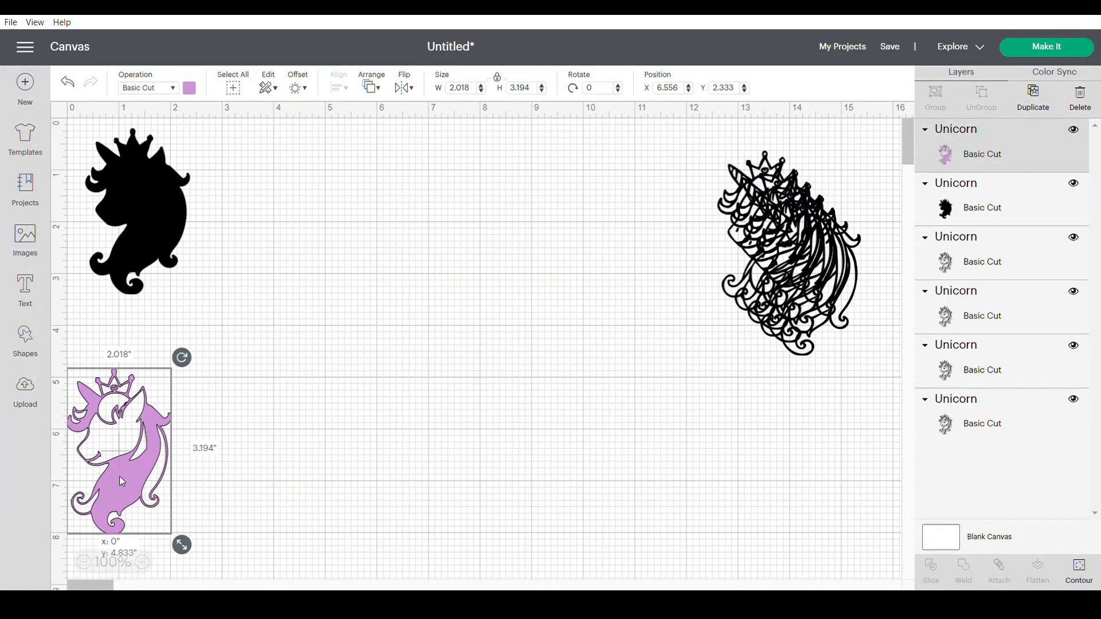
Restore the horn segment contours of the light purple unicorn, working at 250% zoom
left_click(1079, 569)
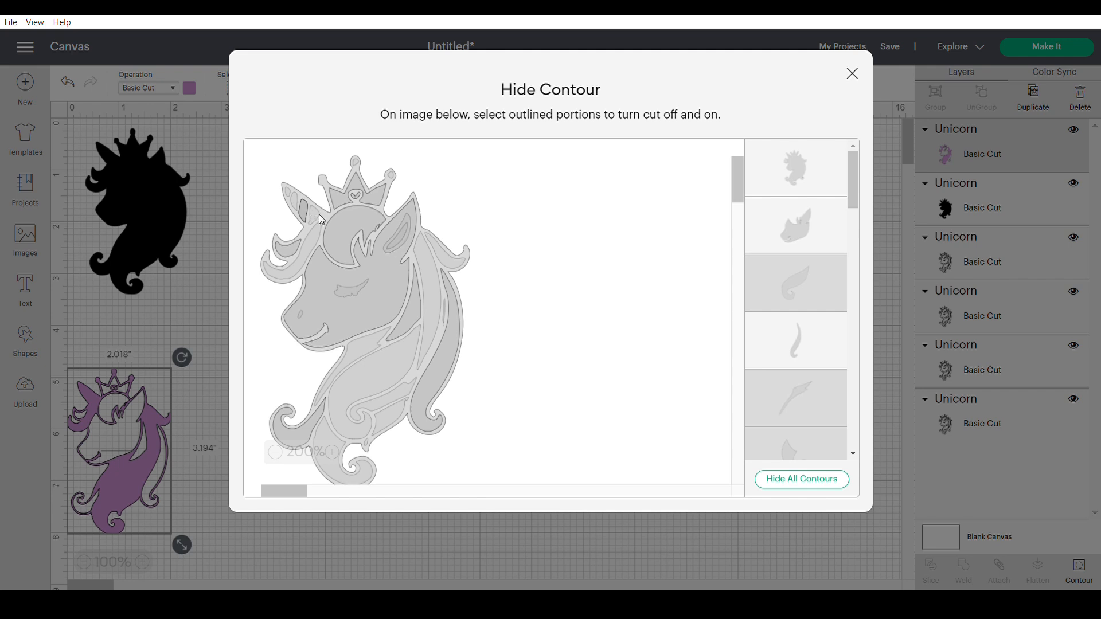
left_click(332, 452)
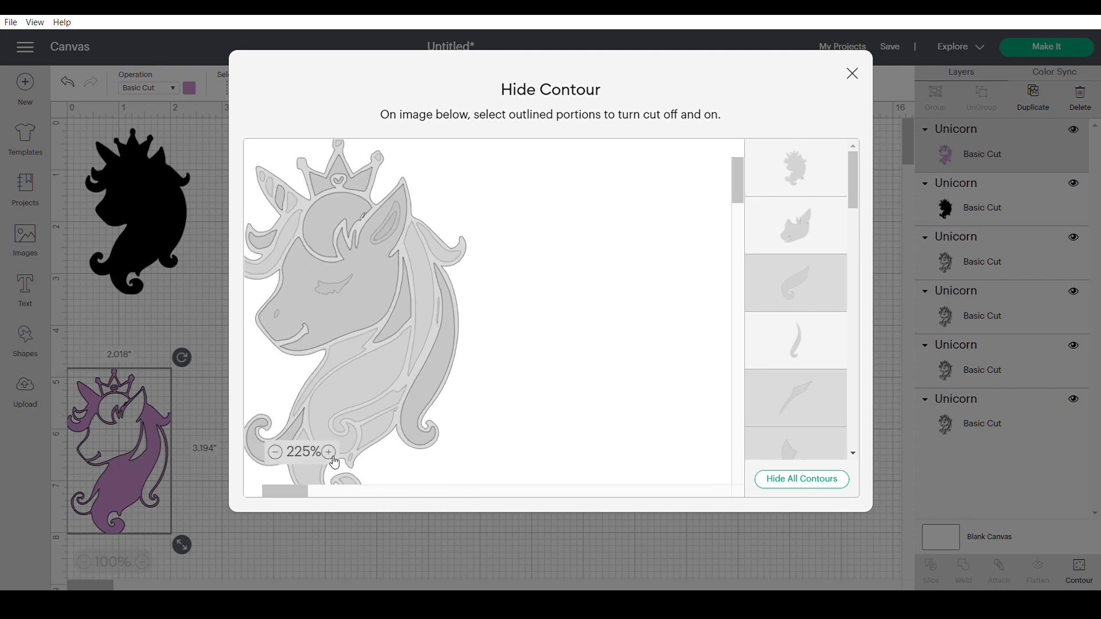
left_click(332, 452)
left_click_drag(294, 497, 214, 443)
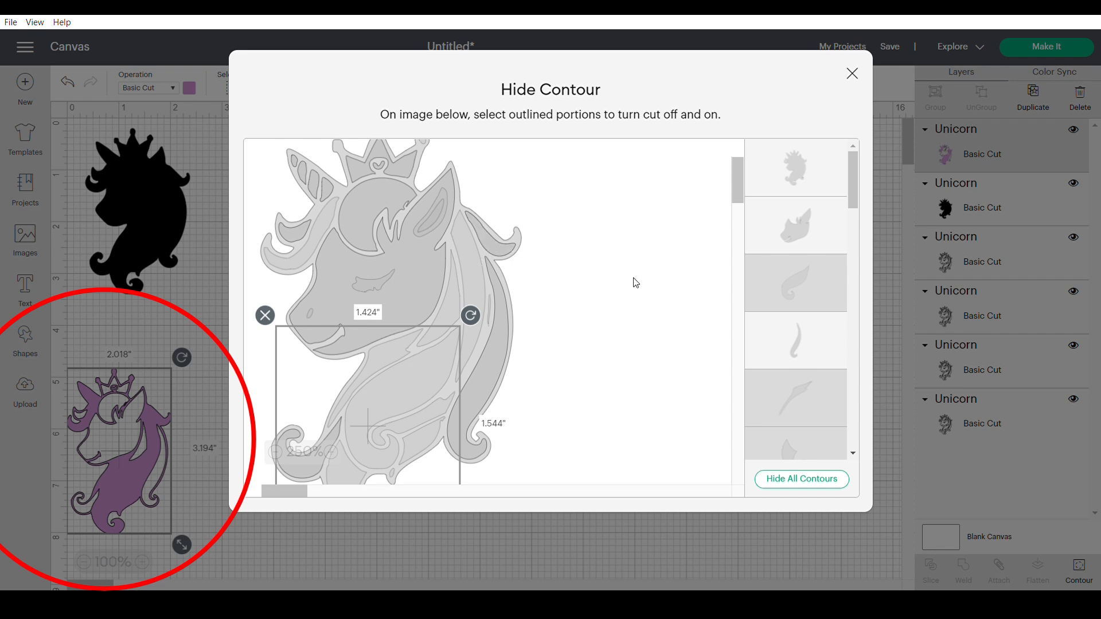
Hide the long outer mane strand and lower front curl contours, and restore the short mane flick behind the ear
scroll(830, 309, "down", 3)
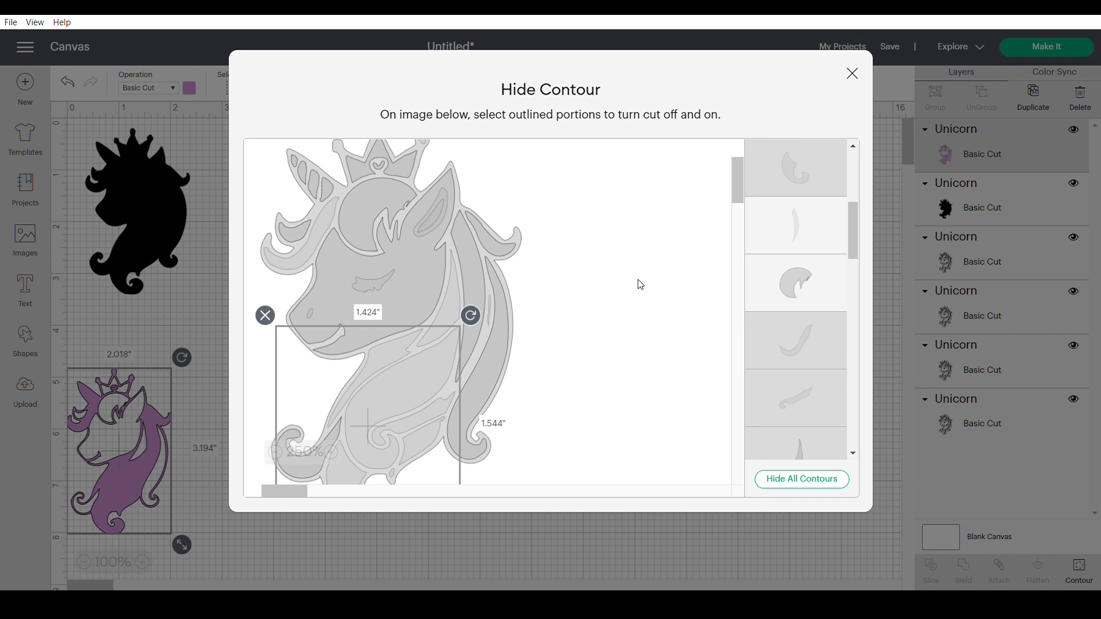
scroll(641, 285, "down", 4)
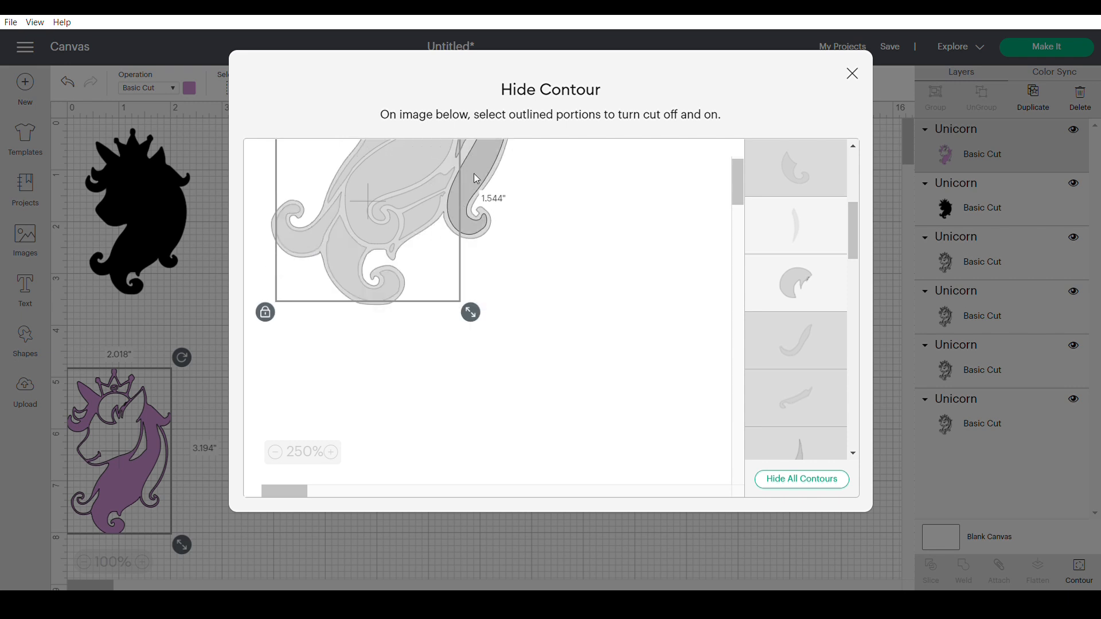
scroll(783, 341, "down", 1)
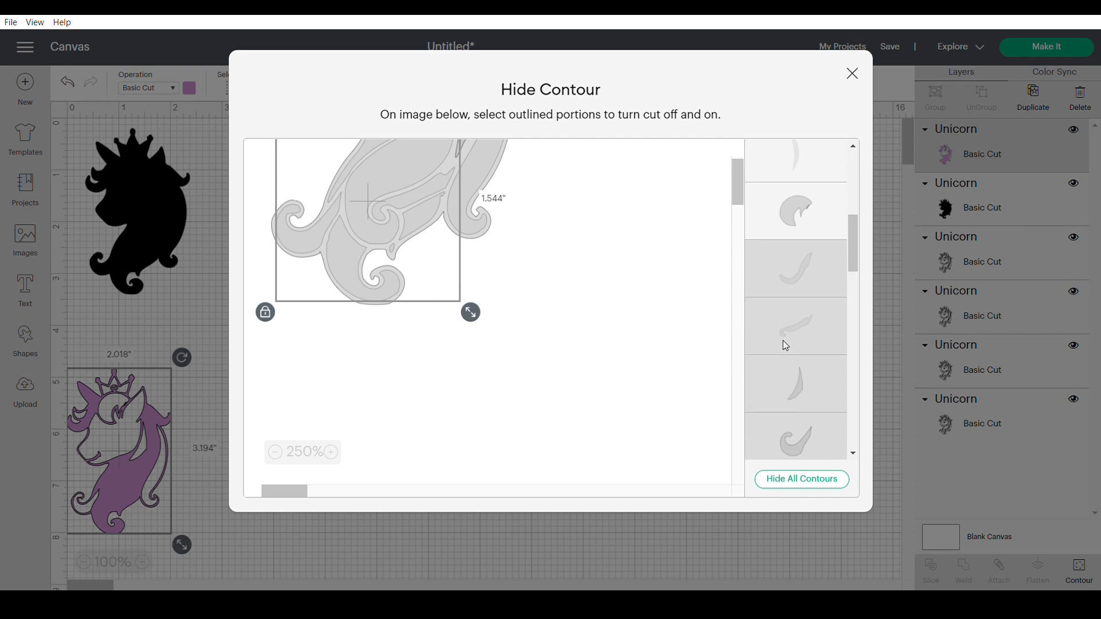
scroll(799, 339, "down", 2)
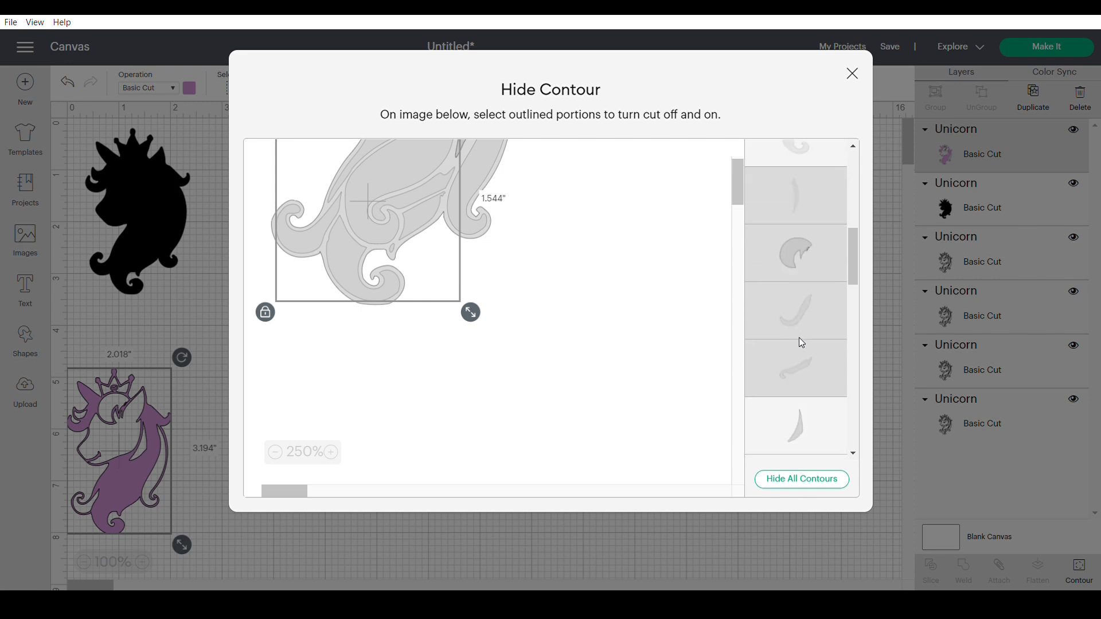
scroll(848, 371, "down", 3)
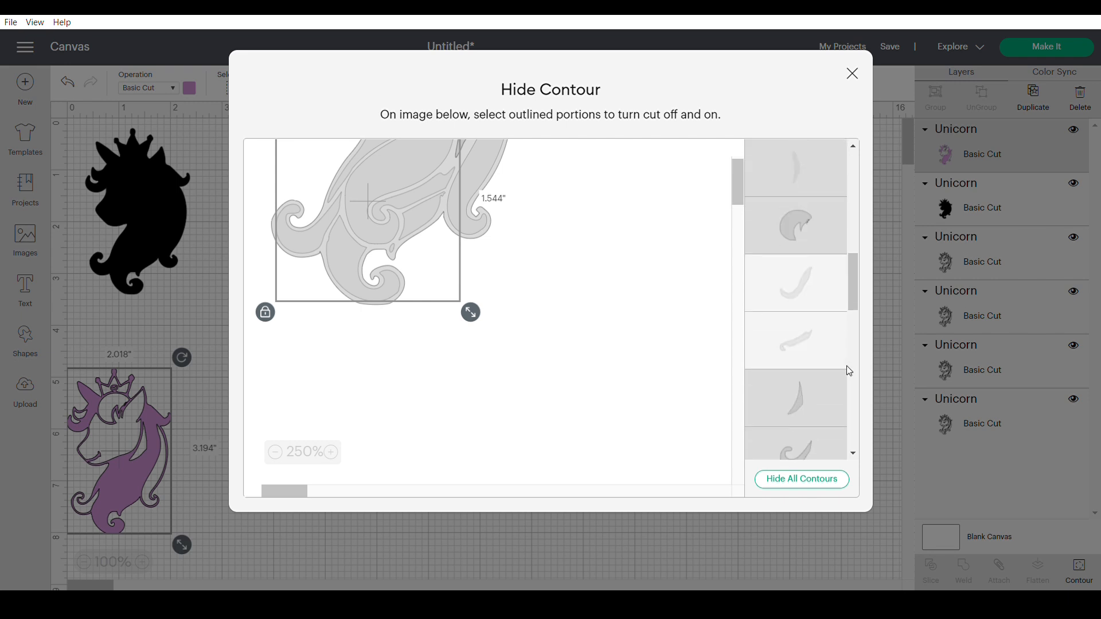
scroll(849, 371, "down", 3)
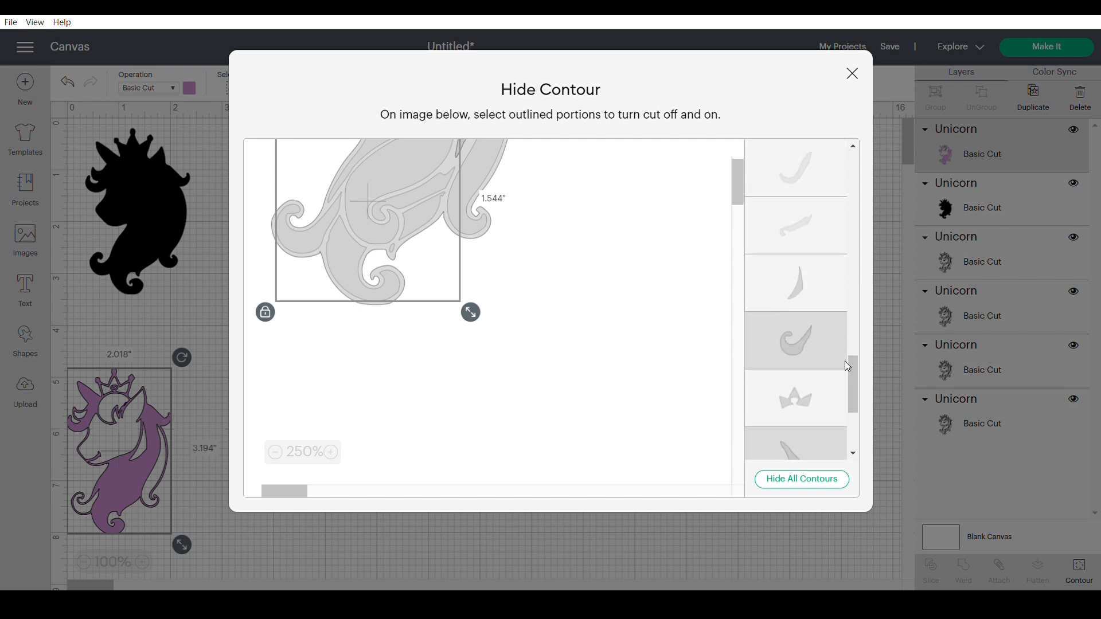
scroll(833, 344, "down", 2)
left_click_drag(807, 254, 748, 377)
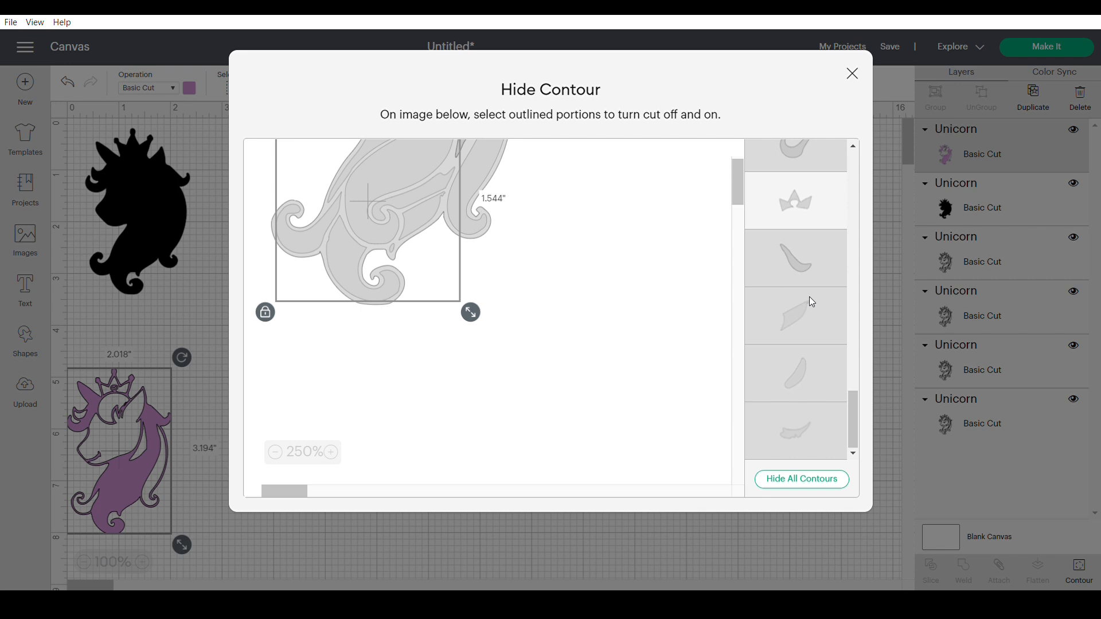
left_click(808, 263)
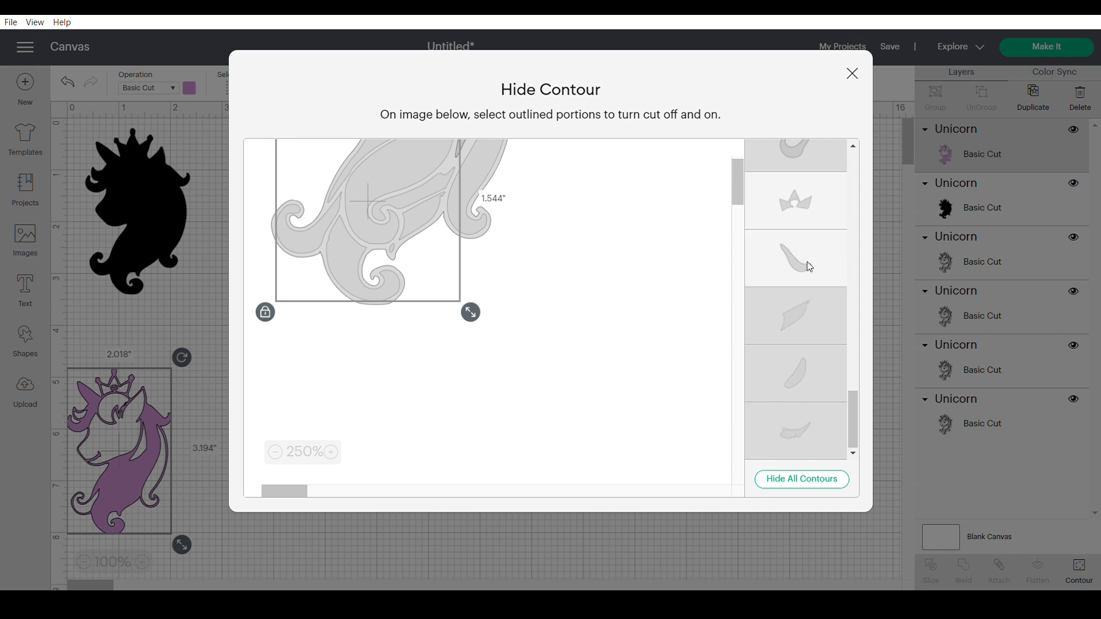
scroll(676, 373, "up", 5)
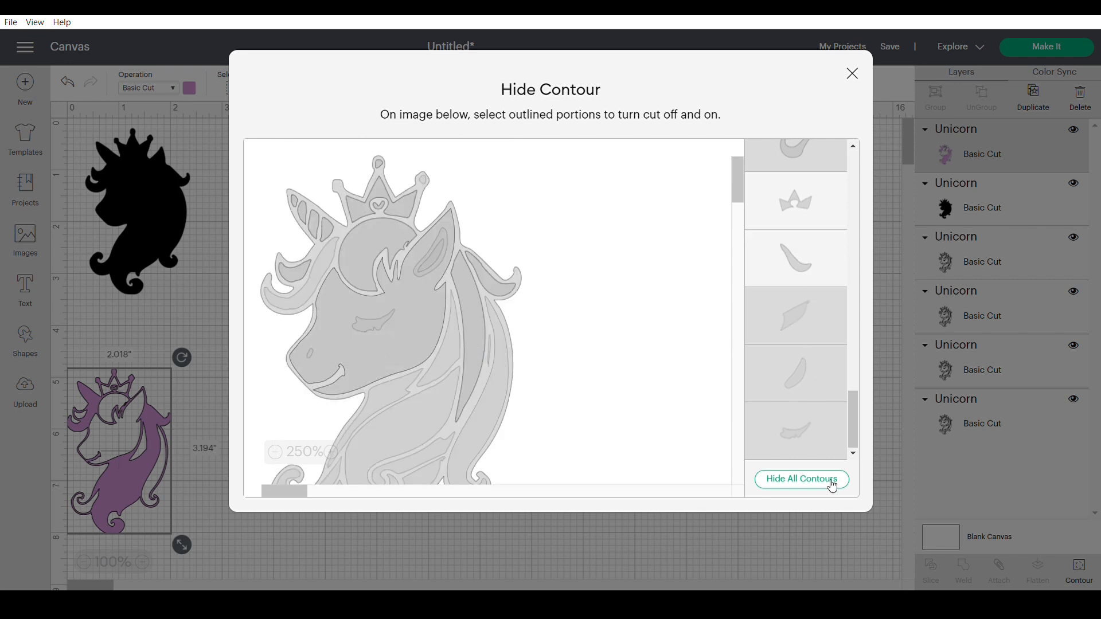
left_click(854, 81)
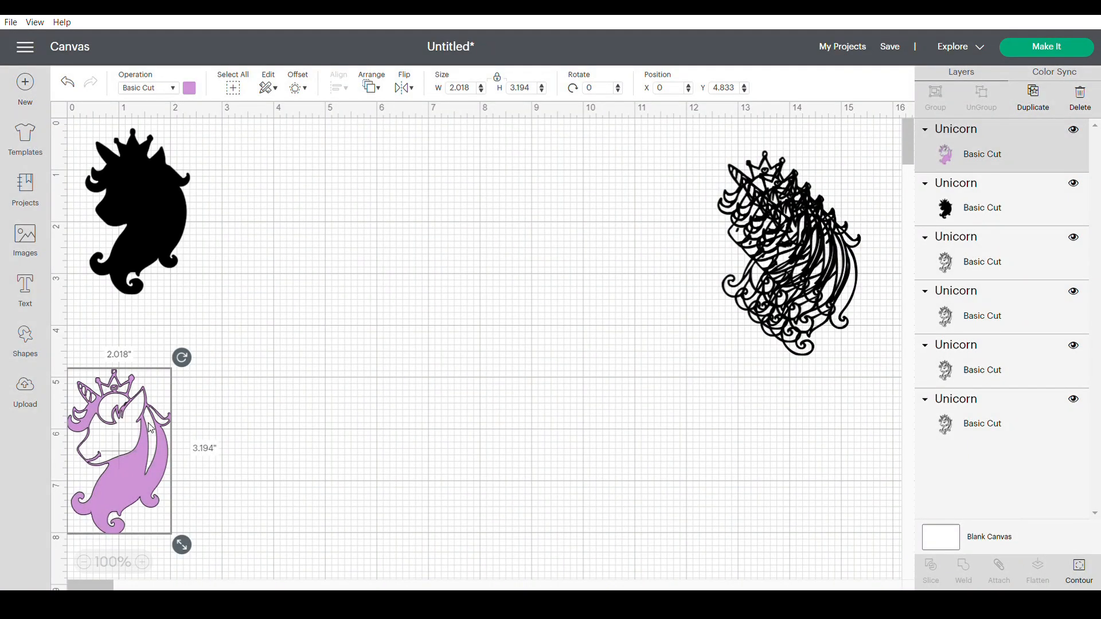
Move the light purple unicorn to about X 1.833, Y 4.236 and restore the contour of its bottom mane curl
left_click_drag(125, 452, 218, 422)
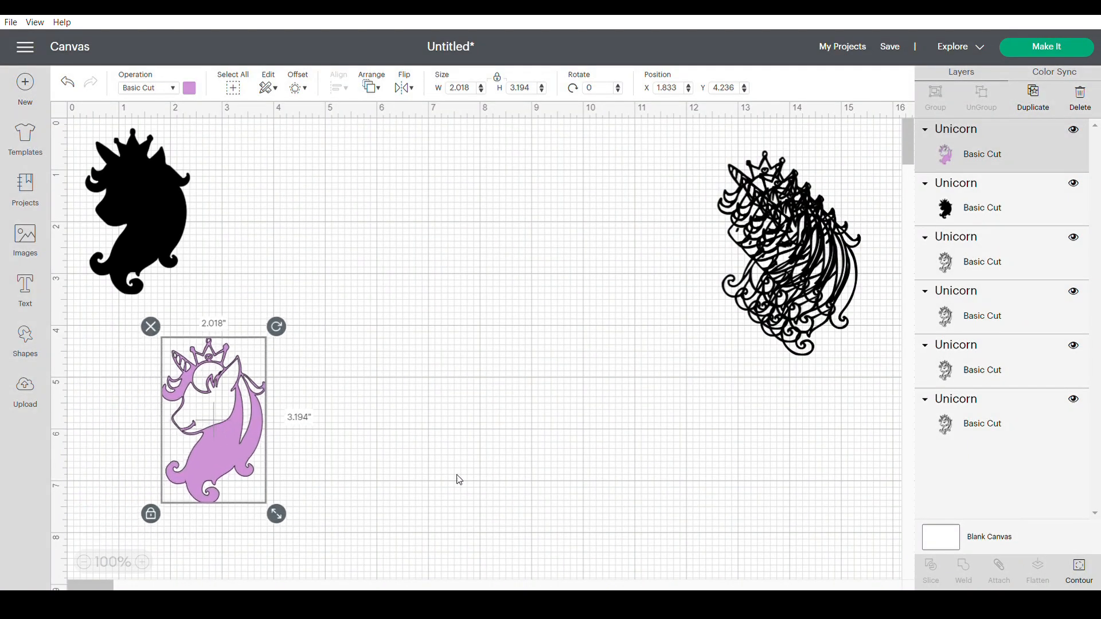
left_click(1078, 570)
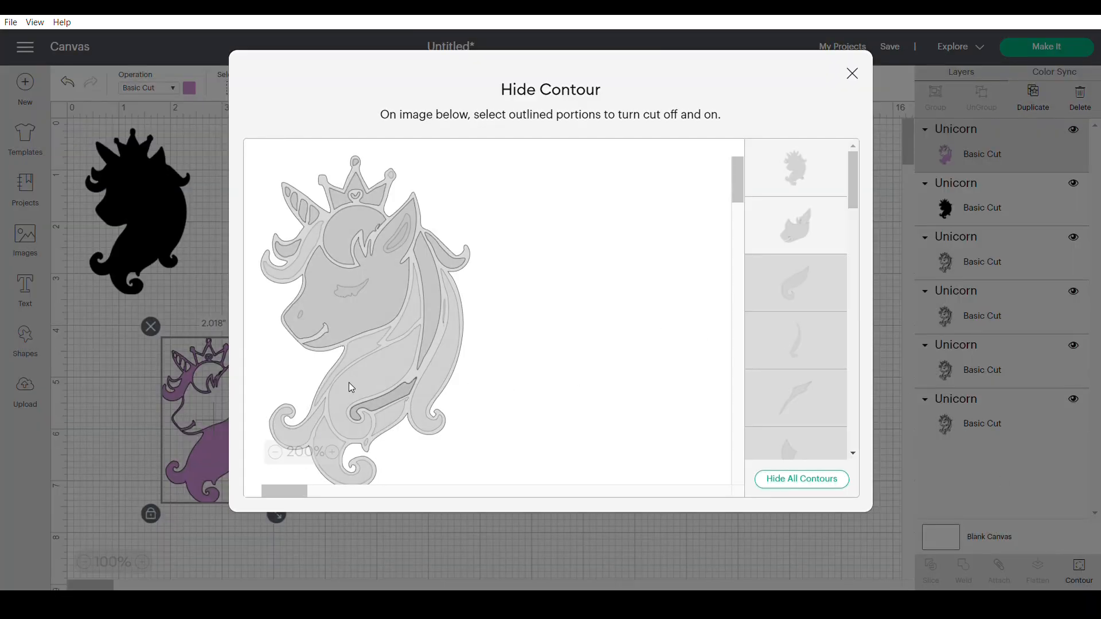
left_click(330, 452)
left_click(335, 452)
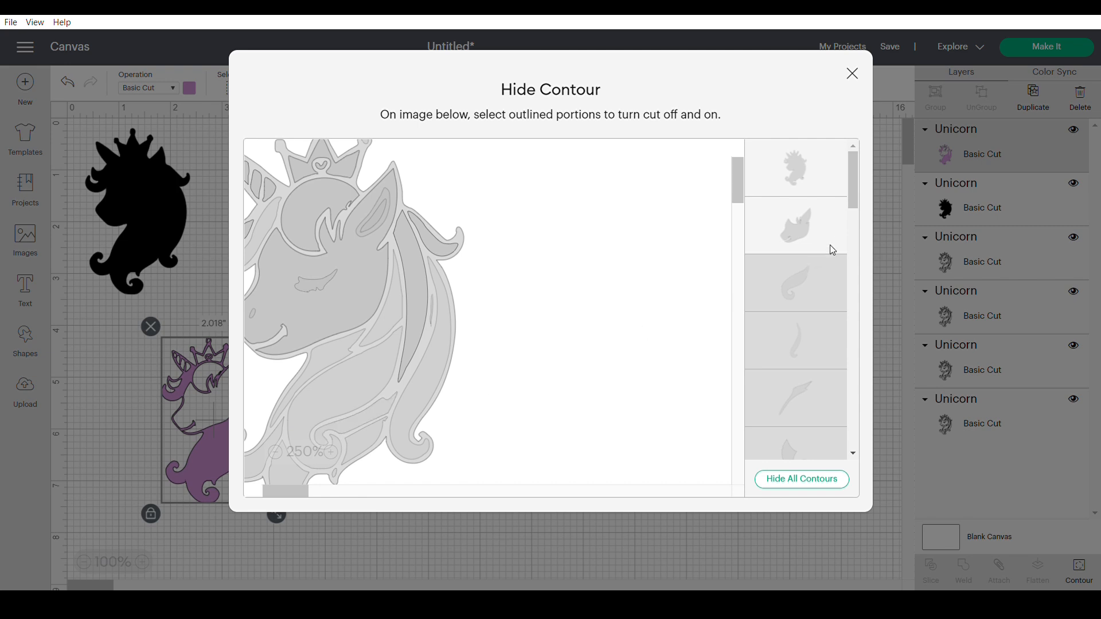
scroll(833, 235, "down", 3)
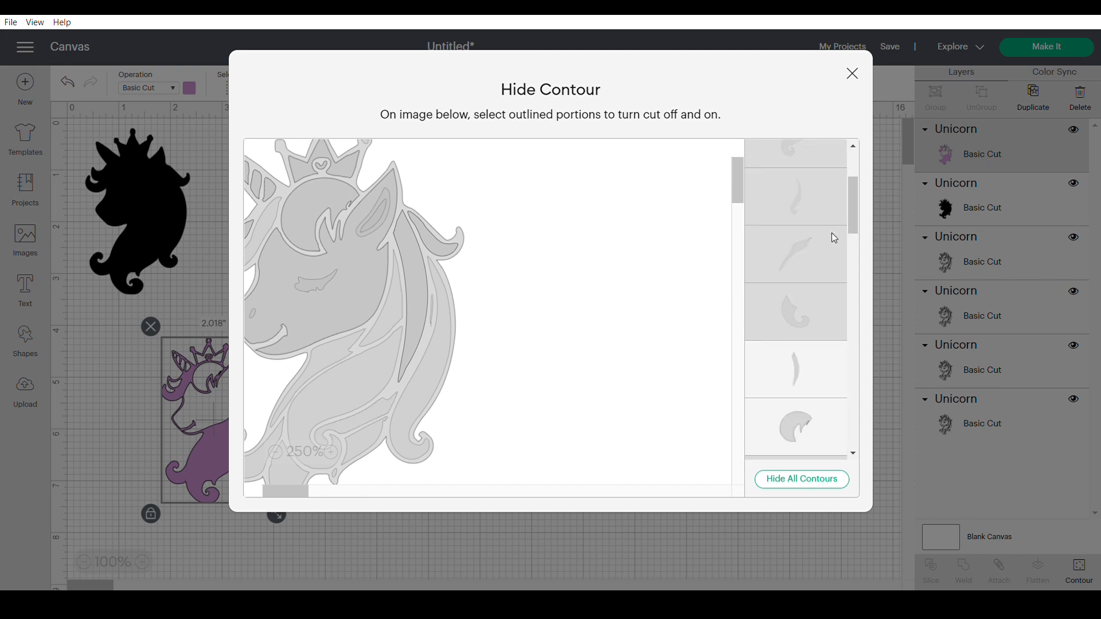
left_click(800, 328)
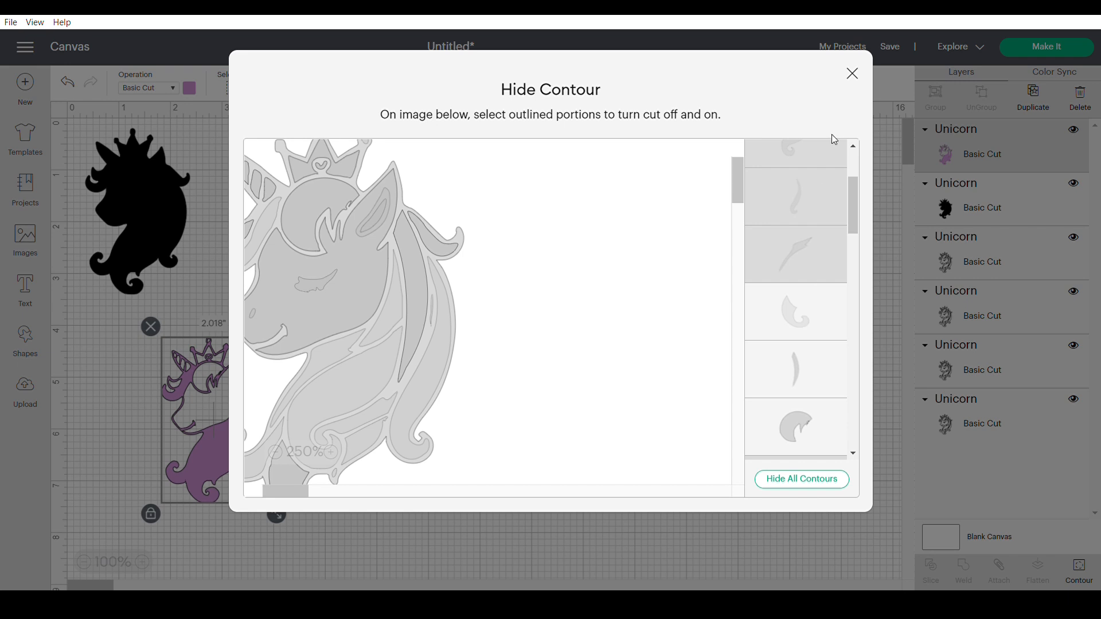
left_click(852, 74)
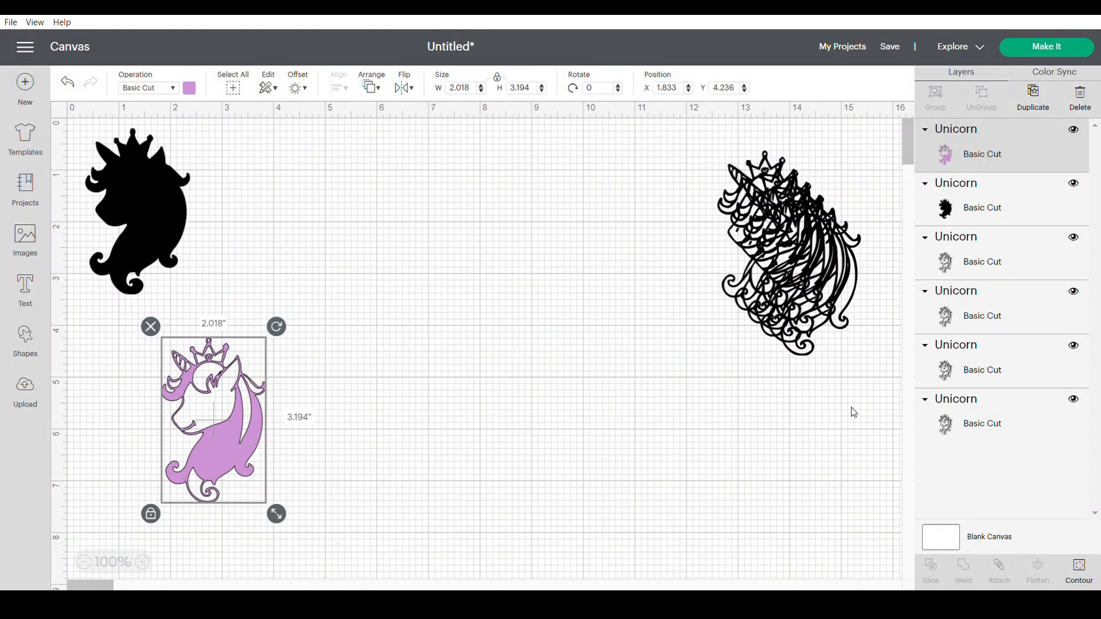
Restore the large central mane strand contour of the light purple unicorn and place it over the black silhouette
left_click(1074, 564)
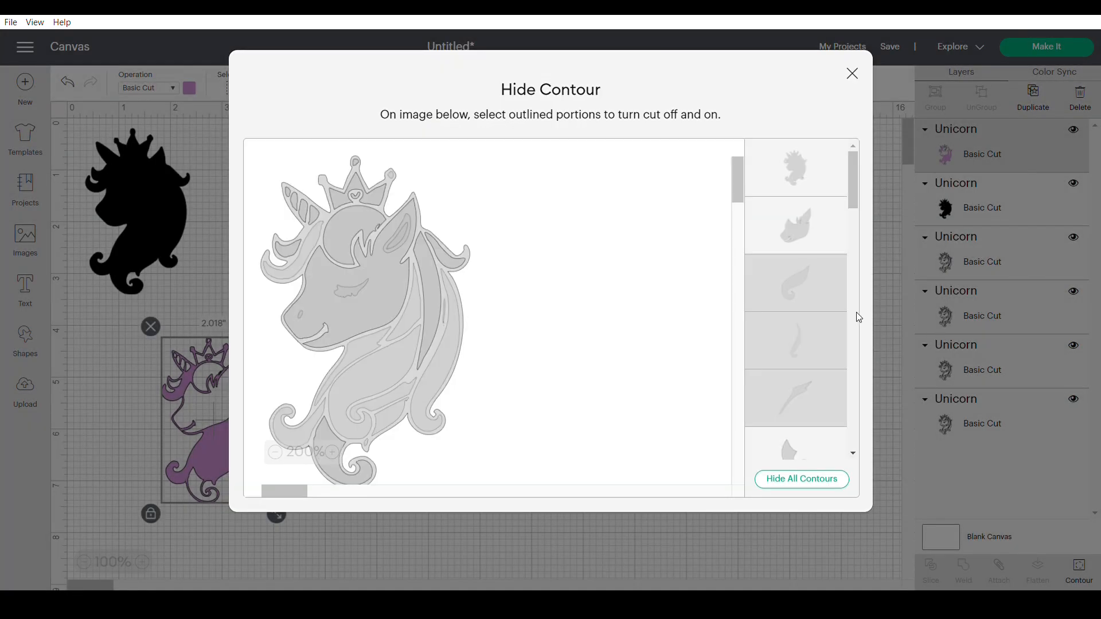
scroll(846, 307, "down", 1)
left_click(803, 219)
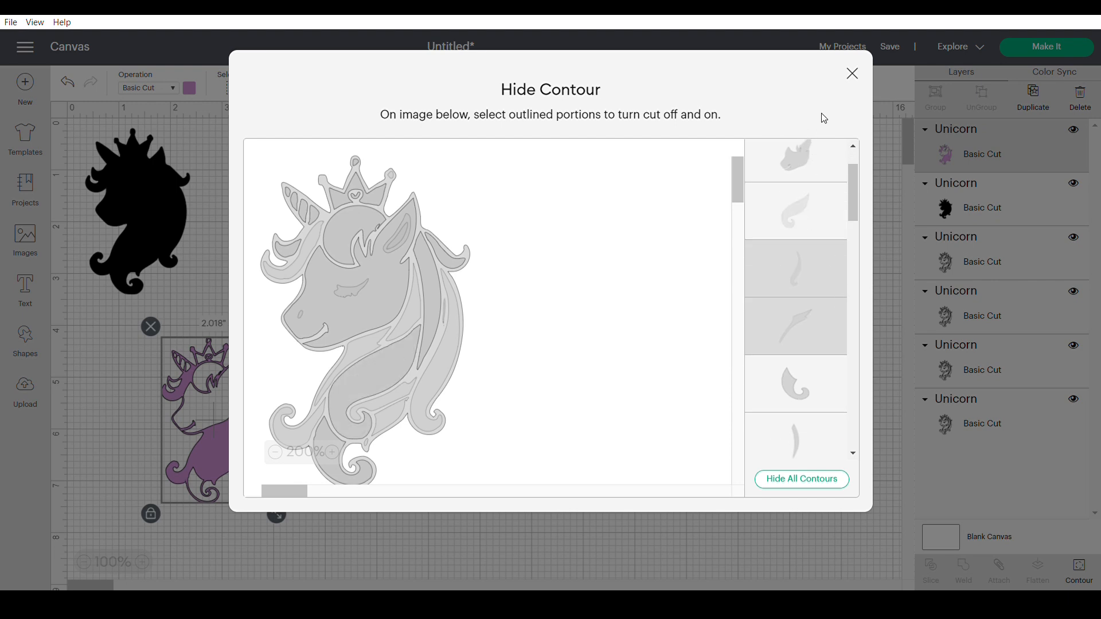
left_click(852, 73)
left_click(242, 426)
left_click_drag(242, 427, 164, 218)
Move a unicorn outline copy to about X 3.833, Y 3.583 and hide all its contours except the face with ear
left_click_drag(810, 300, 332, 409)
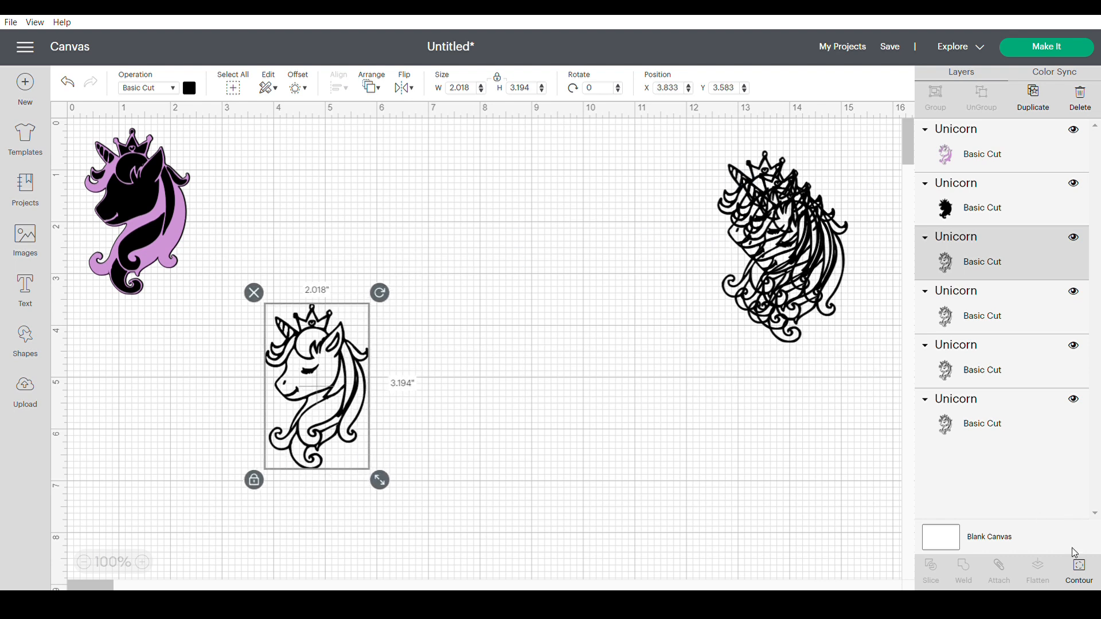
left_click(1092, 580)
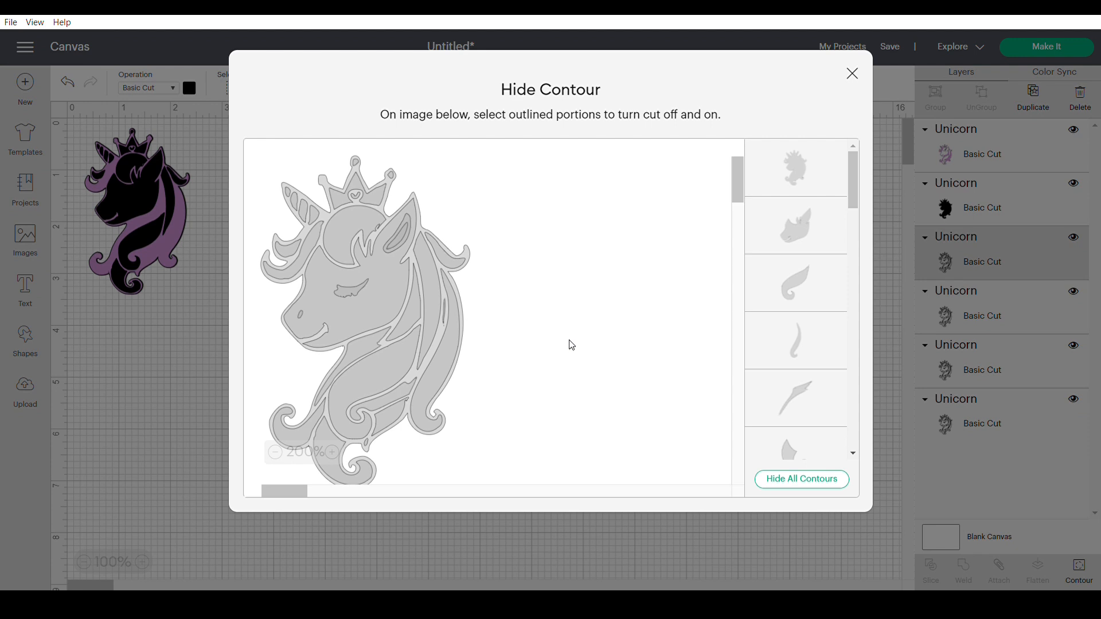
left_click(832, 490)
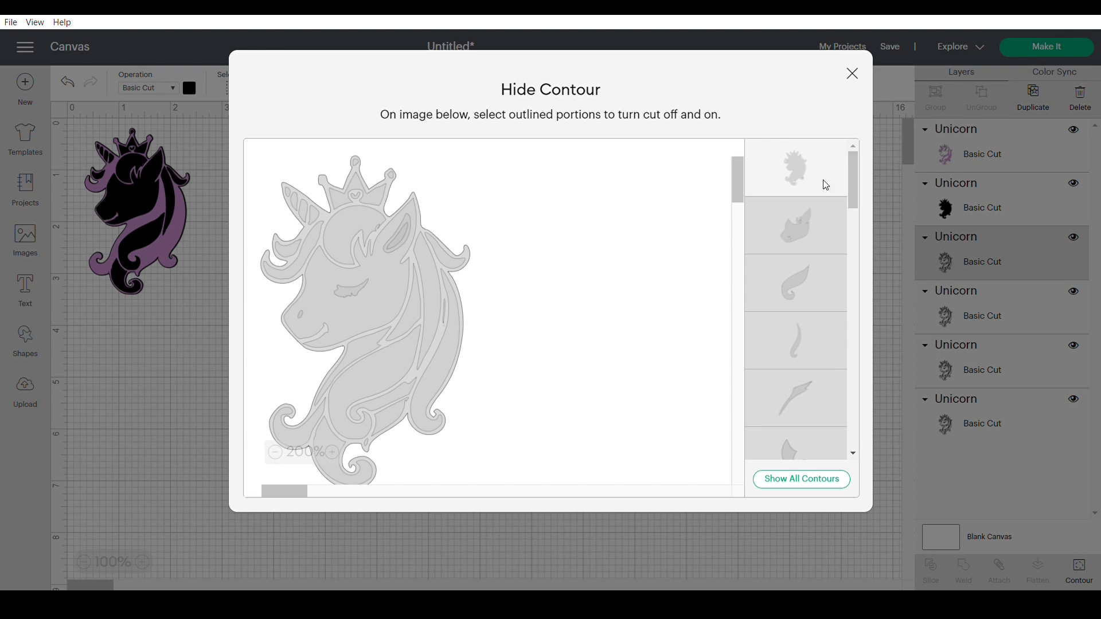
left_click(822, 236)
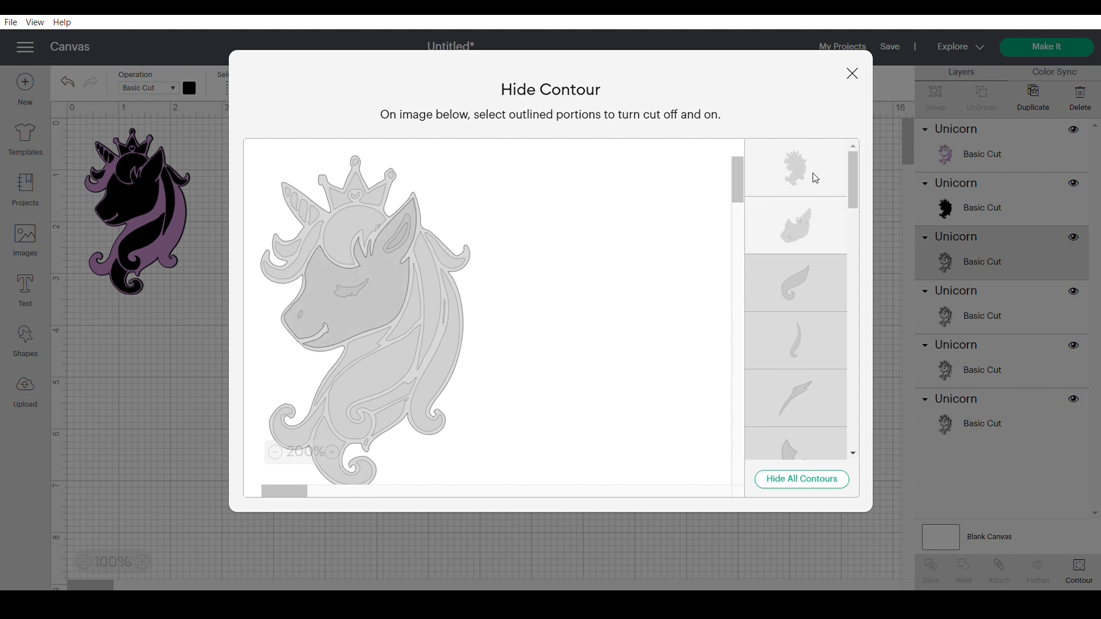
left_click(815, 176)
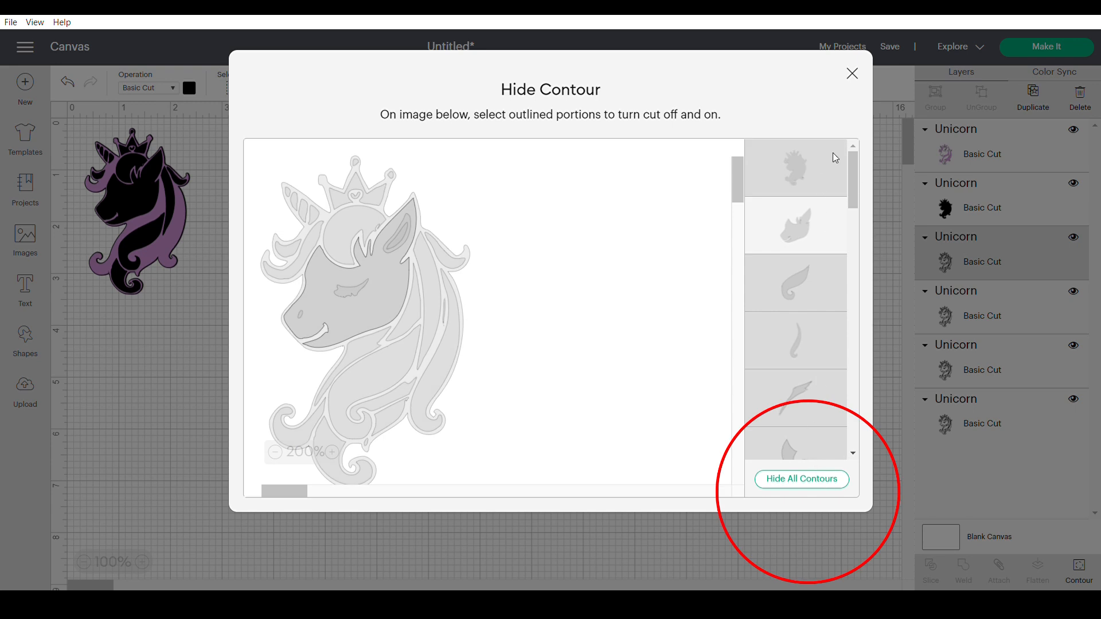
left_click(853, 74)
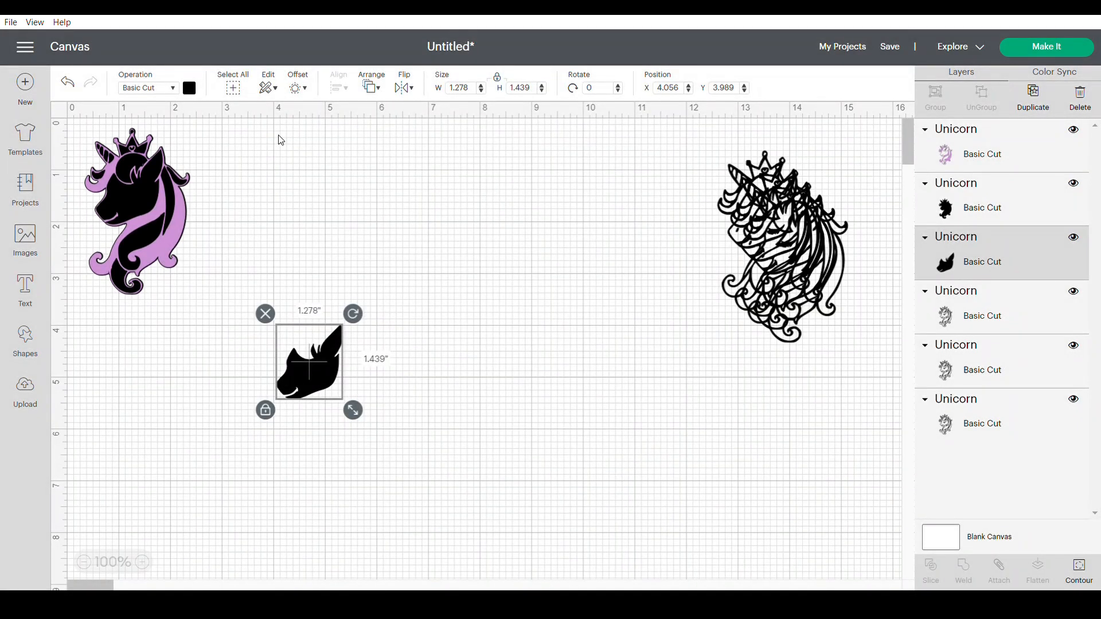
Change the colour of the unicorn face piece to white
left_click(190, 89)
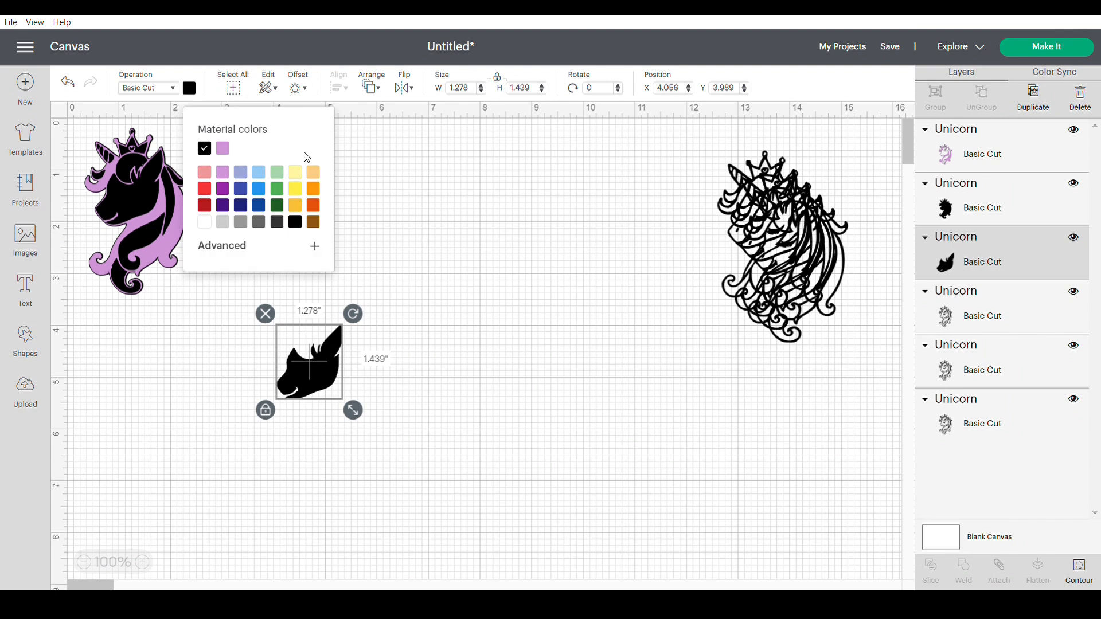
left_click(205, 230)
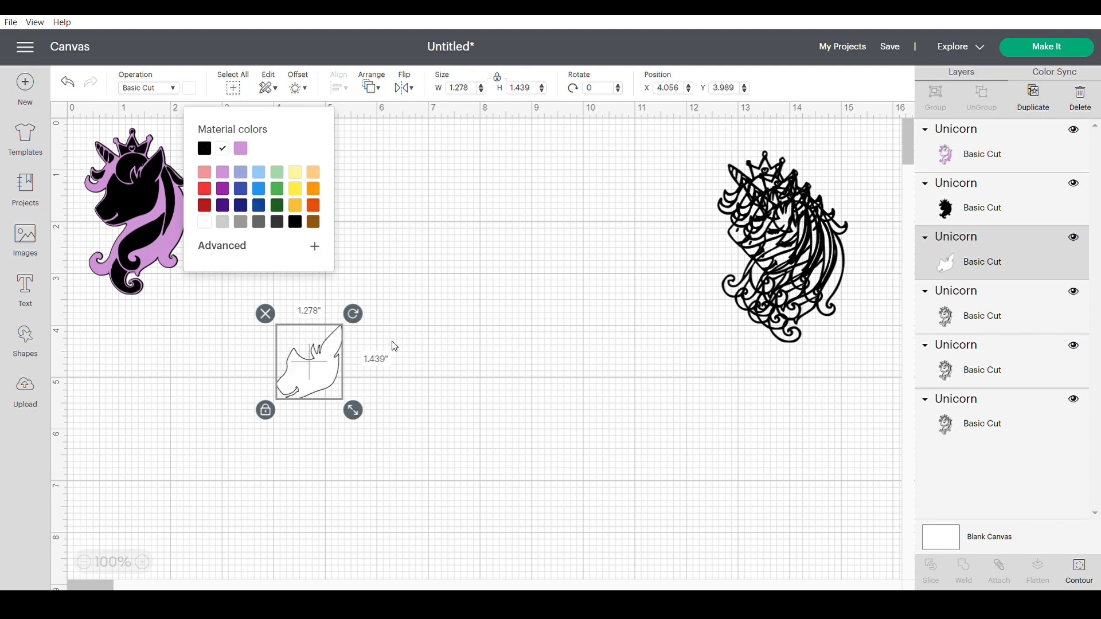
left_click(477, 373)
Bring the white face piece to the front and position it on the layered unicorn at about X 0.57, Y 0.614
left_click_drag(334, 378, 357, 258)
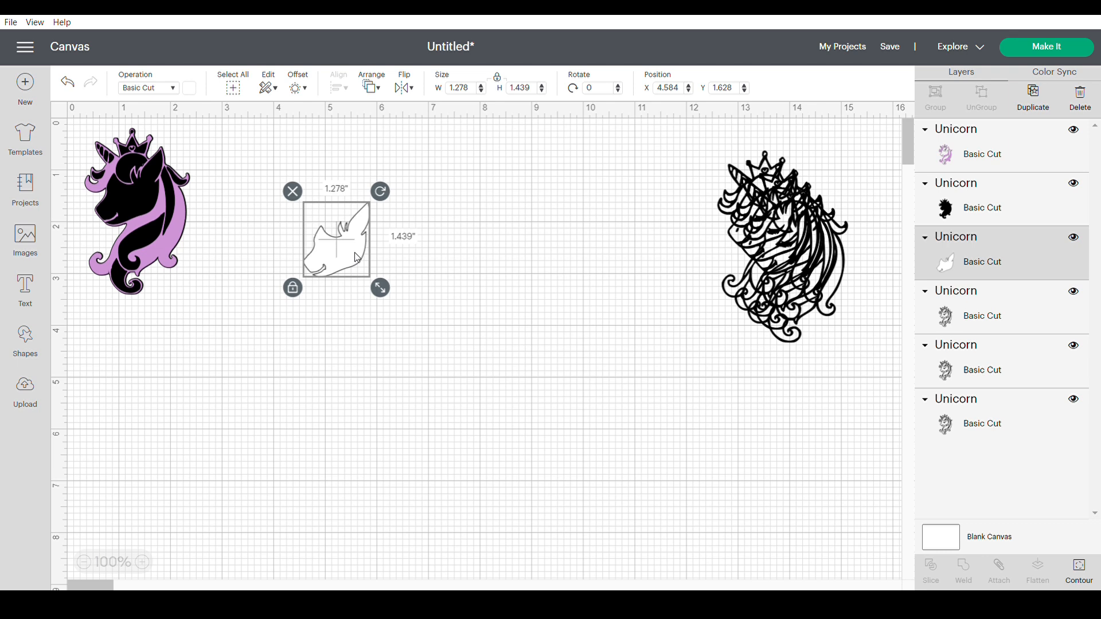
right_click(358, 257)
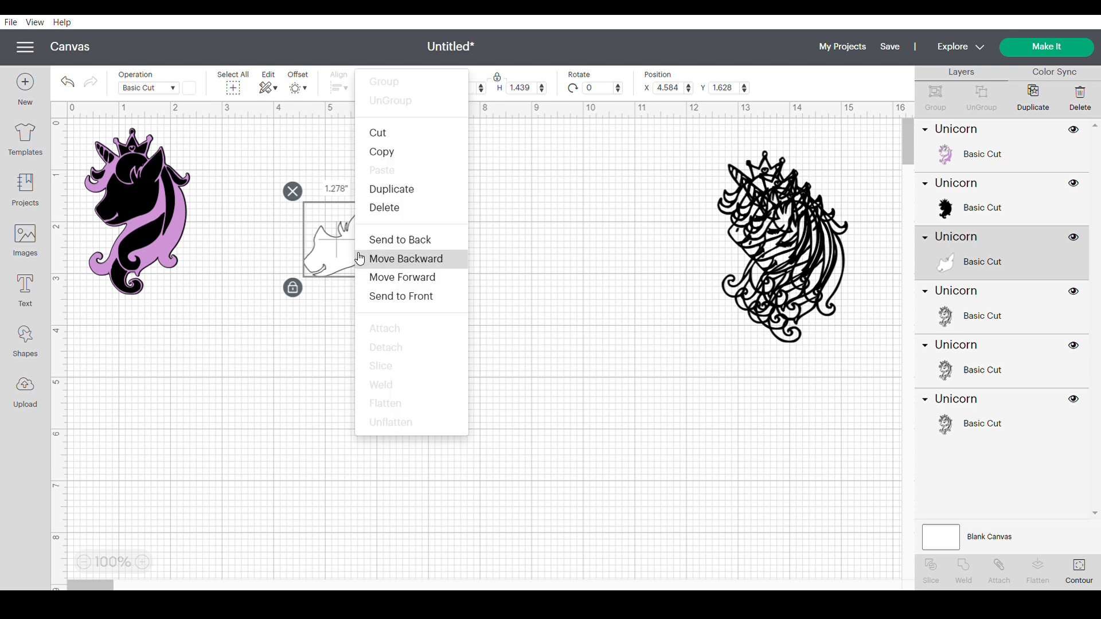
left_click(422, 307)
left_click_drag(330, 240, 125, 194)
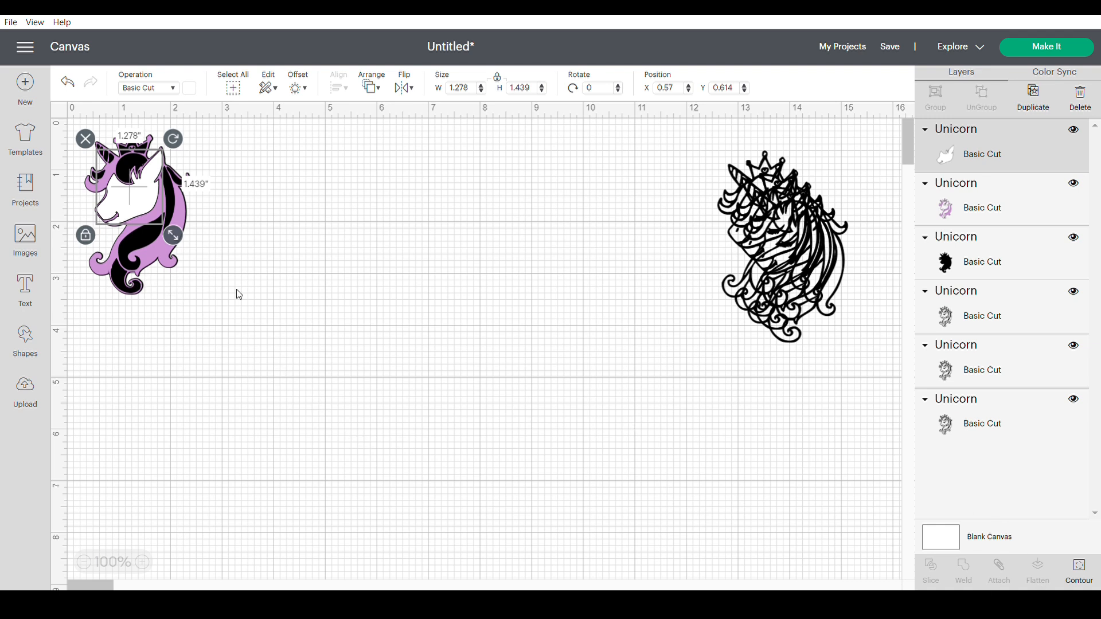
Hide the outer silhouette contour of the light purple layer
left_click(1006, 218)
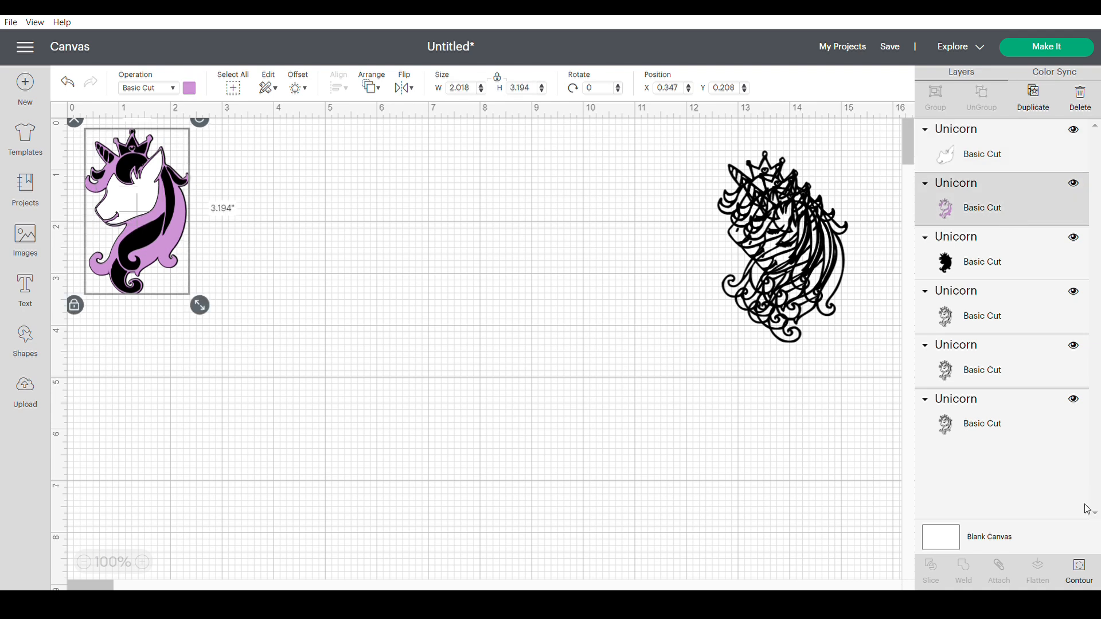
left_click(1086, 570)
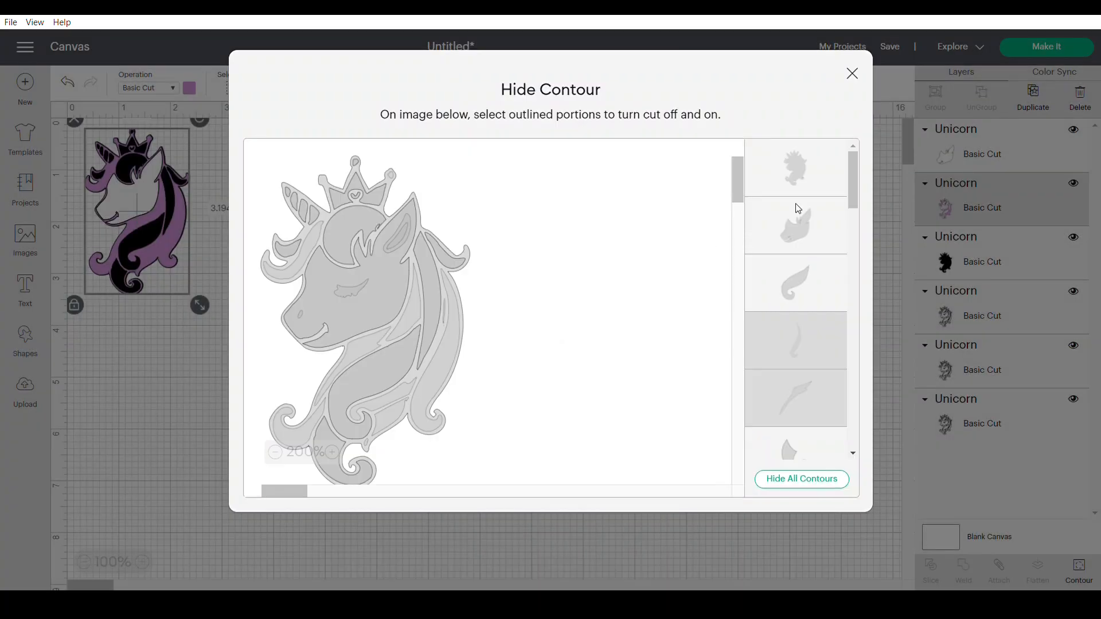
left_click(852, 74)
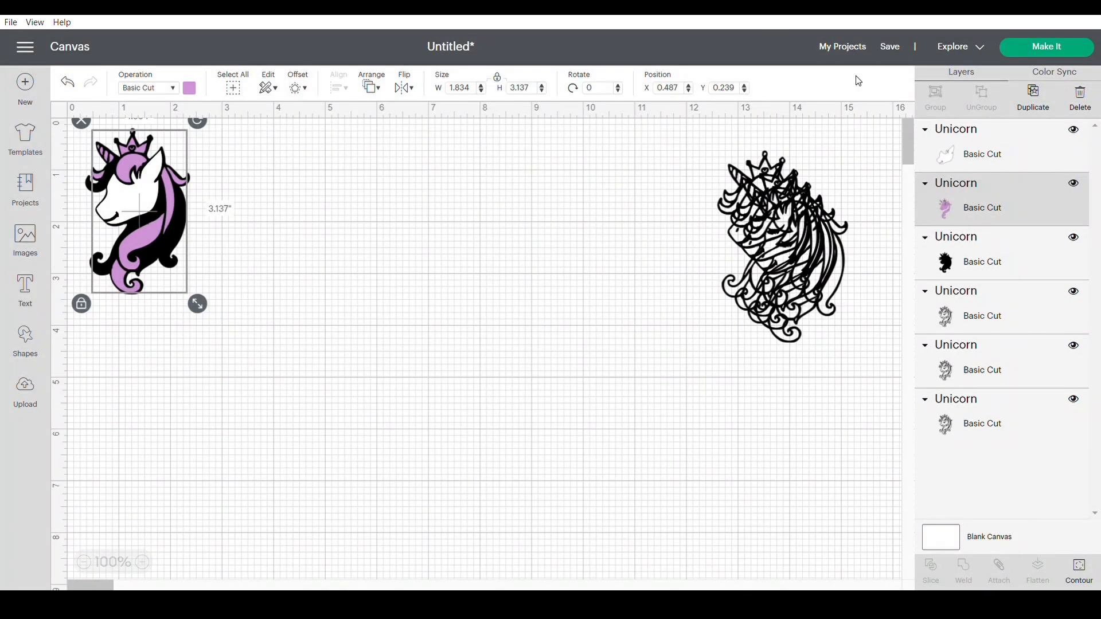
left_click(504, 241)
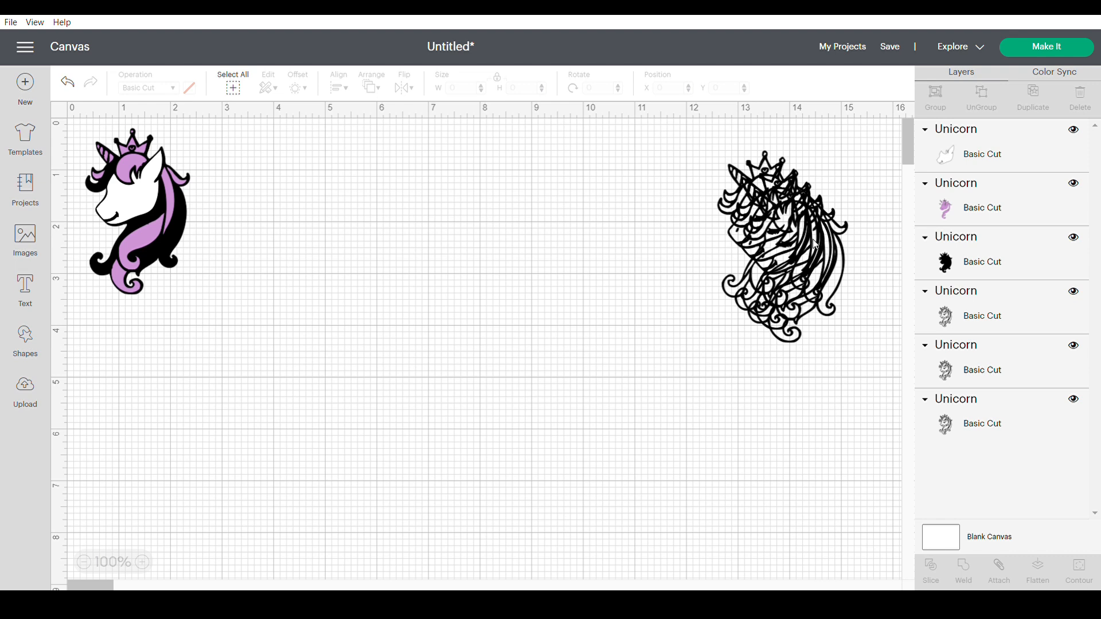
Move another unicorn outline copy onto the empty canvas area and hide all its inner contours except the eyelash
left_click_drag(817, 256, 391, 354)
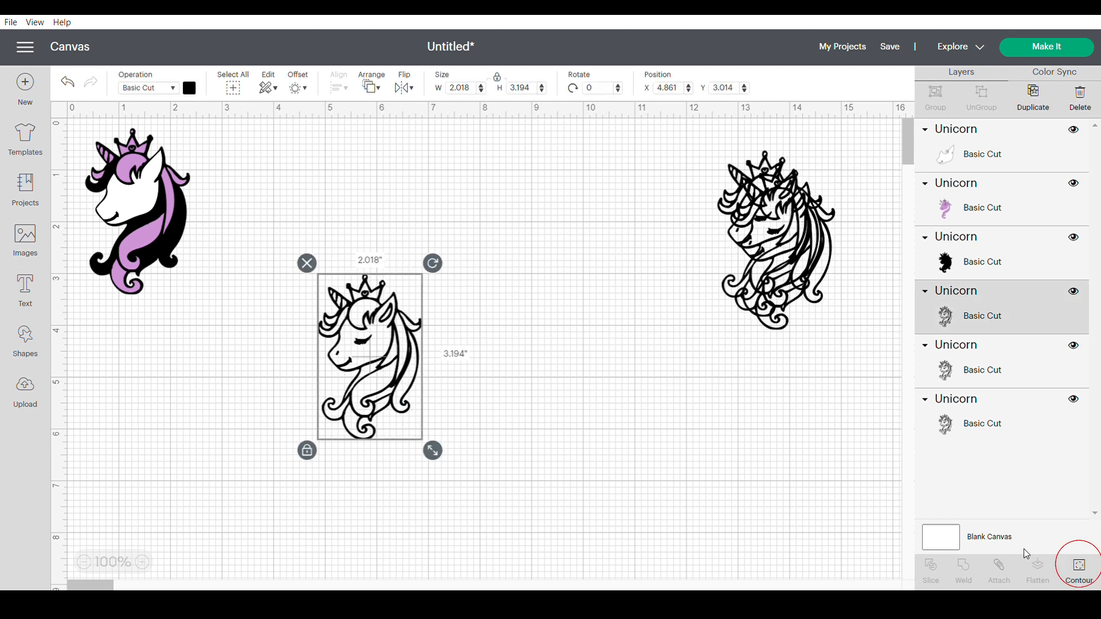
left_click(1087, 575)
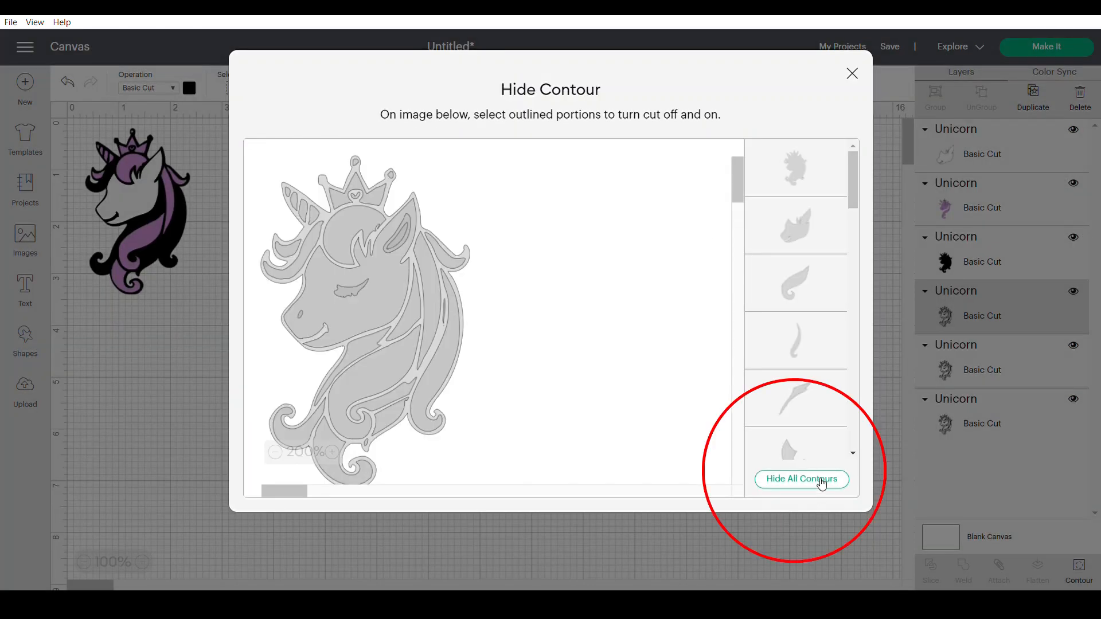
left_click(820, 479)
left_click(791, 186)
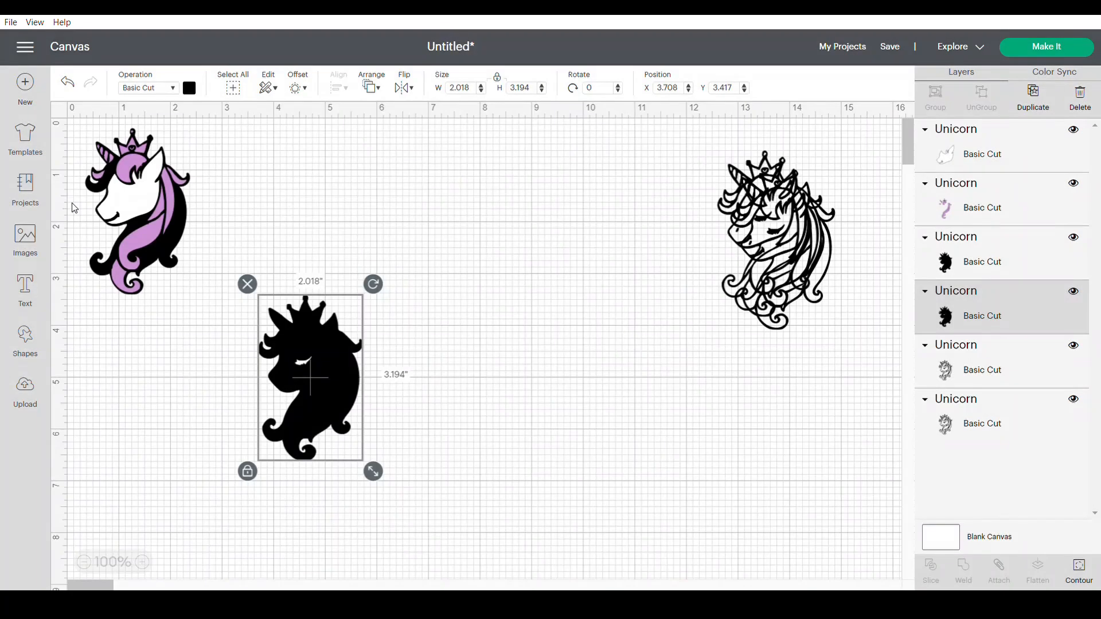
left_click(852, 73)
Restore the eyelash contour on the white face layer
left_click(1000, 162)
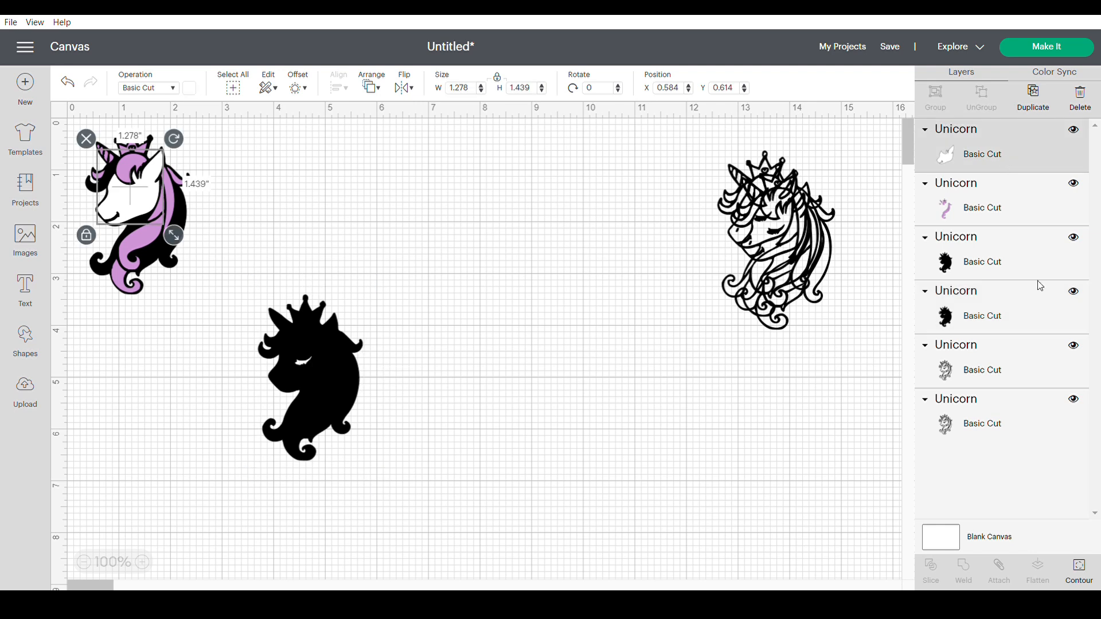
left_click(1079, 573)
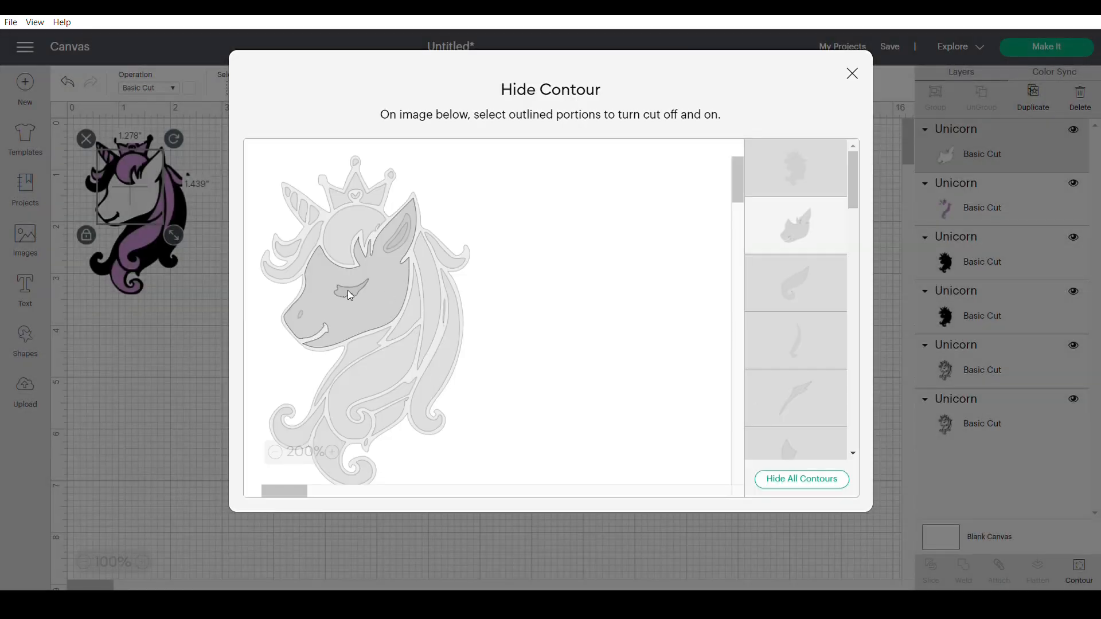
left_click(852, 73)
left_click(554, 310)
On the separate black copy, hide the outer silhouette and eyelash contours and restore the front, neck, back and lower mane strand contours
left_click_drag(319, 391, 350, 318)
left_click(1086, 560)
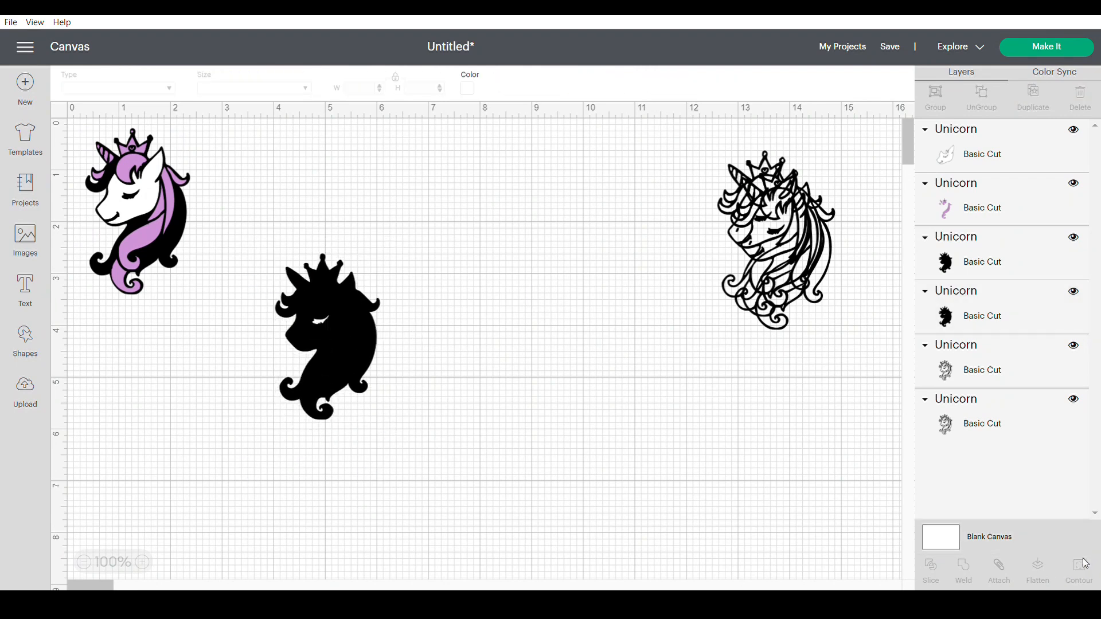
left_click(333, 329)
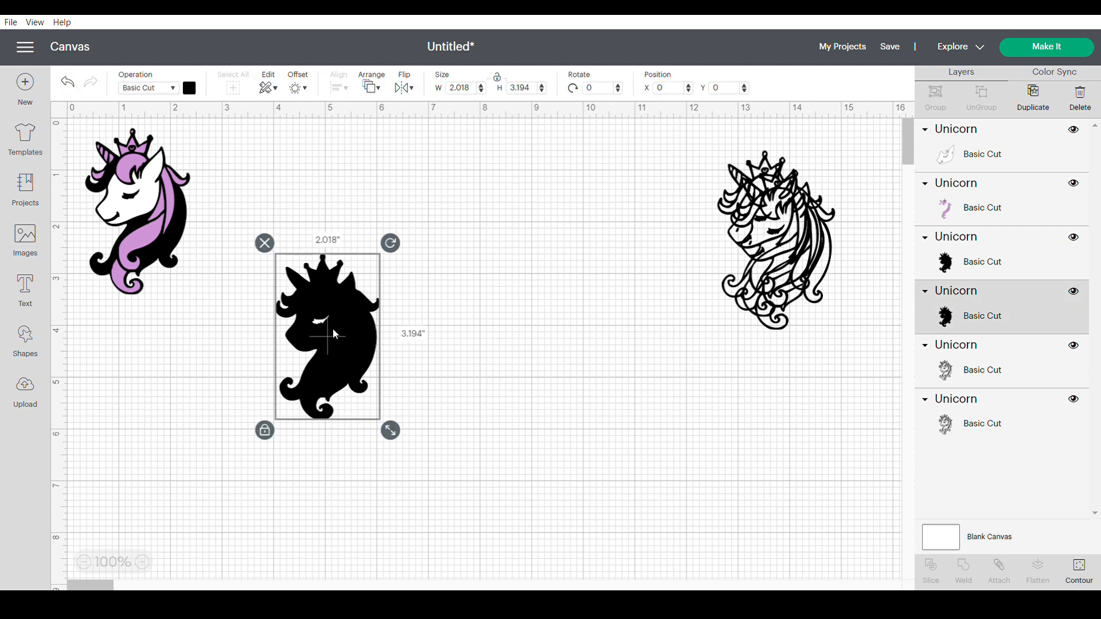
left_click(1079, 569)
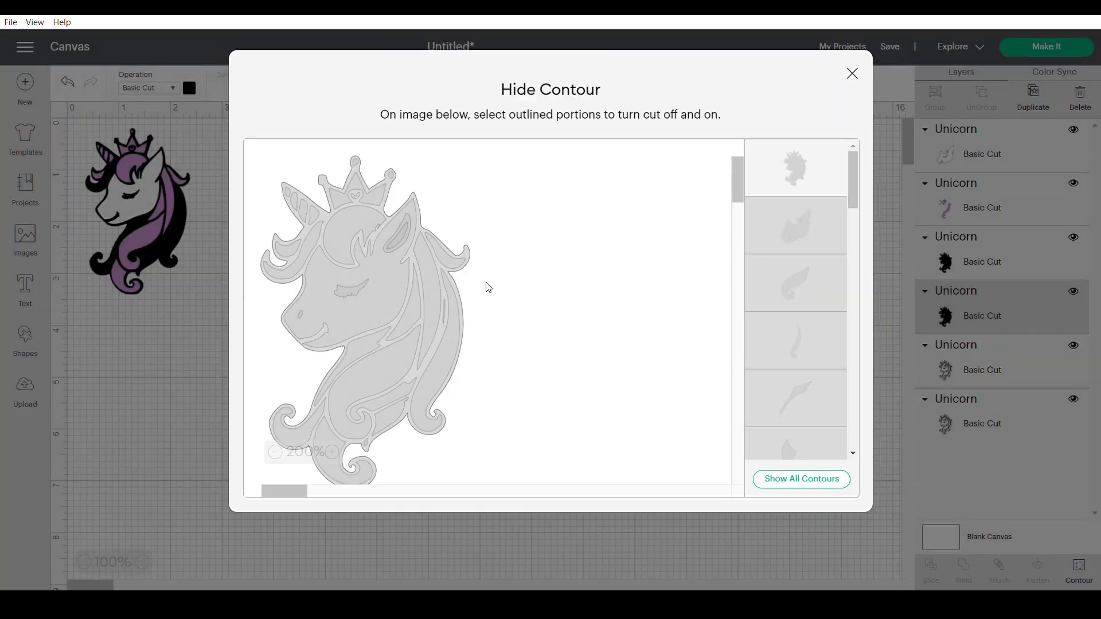
left_click(279, 430)
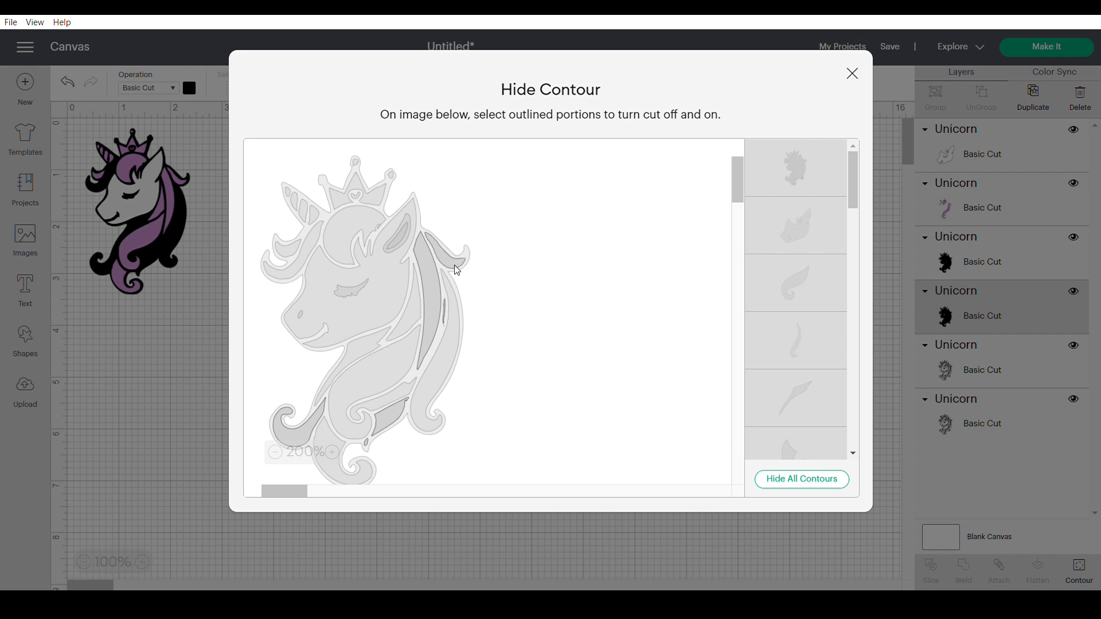
left_click(355, 348)
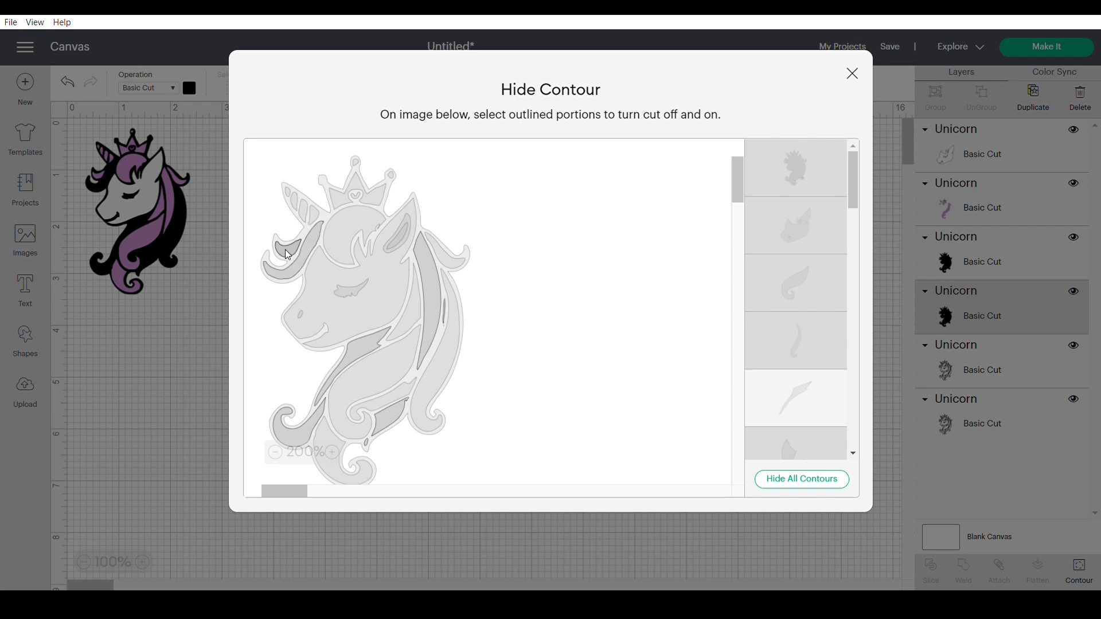
left_click(851, 73)
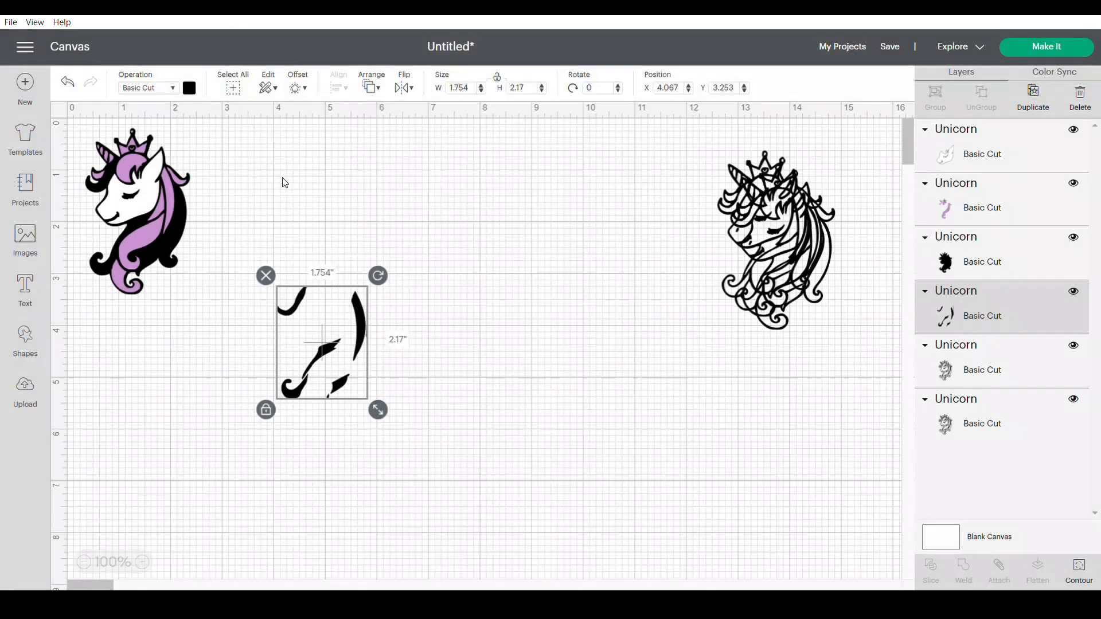
Recolour the separate mane strands light blue and move them over the layered unicorn to about X 0.539, Y 0.808
left_click(192, 89)
left_click(222, 149)
left_click_drag(314, 359, 137, 232)
Bring the light purple layer to the front, followed by the light blue mane strands on top of it
right_click(136, 232)
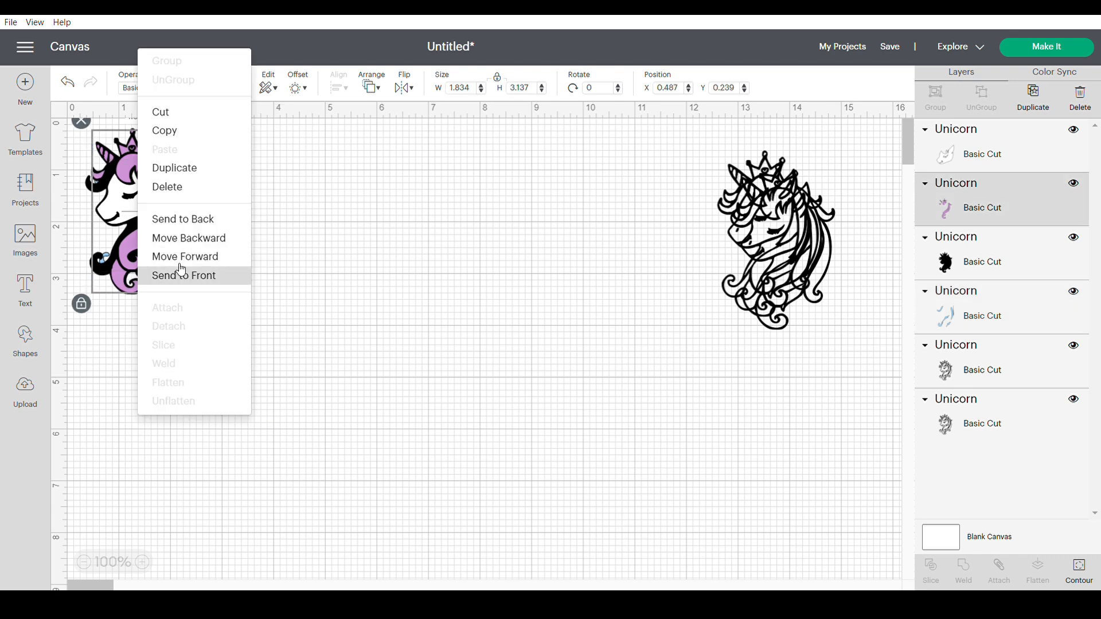
left_click(181, 272)
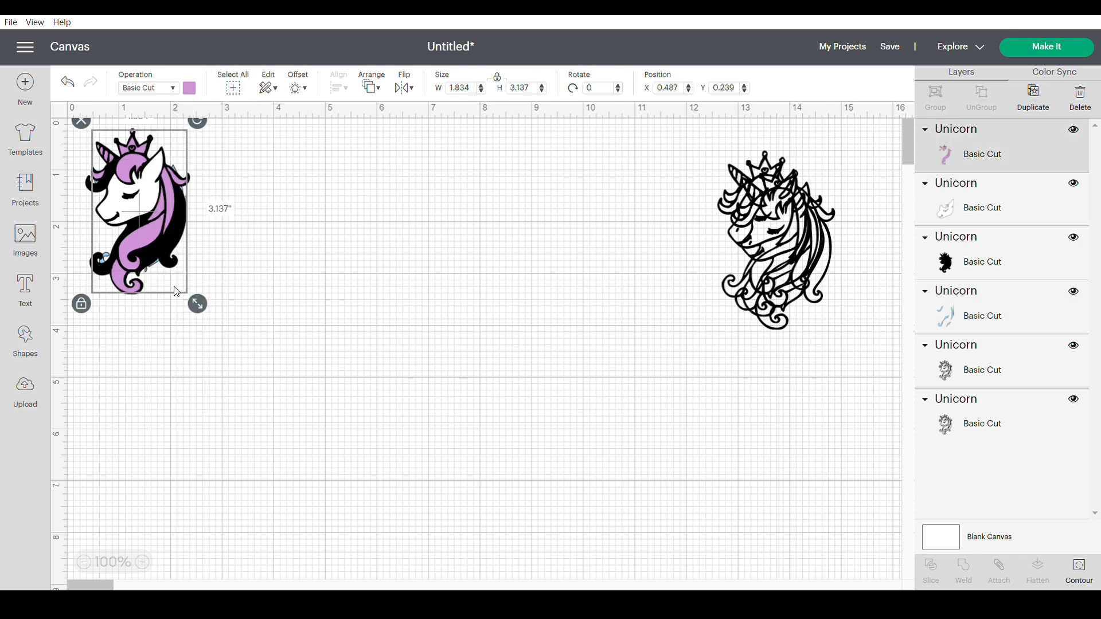
right_click(1021, 321)
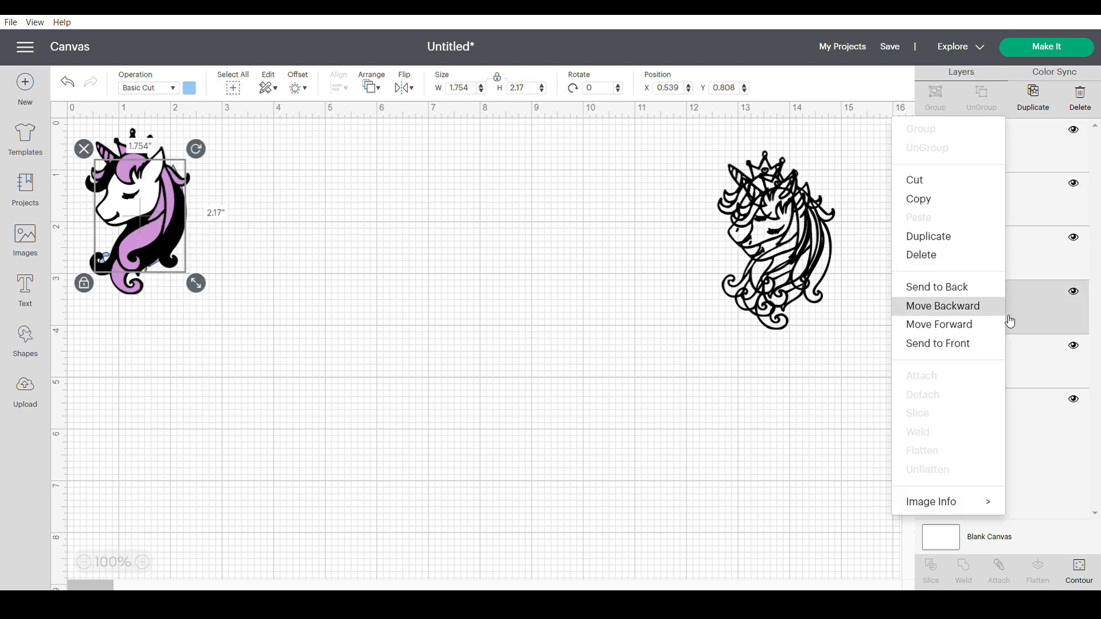
left_click(965, 344)
Nudge the light purple layer to about X 0.473, Y 0.211 and align the light blue strands at about X 0.358, Y 0.808
left_click_drag(188, 263, 189, 263)
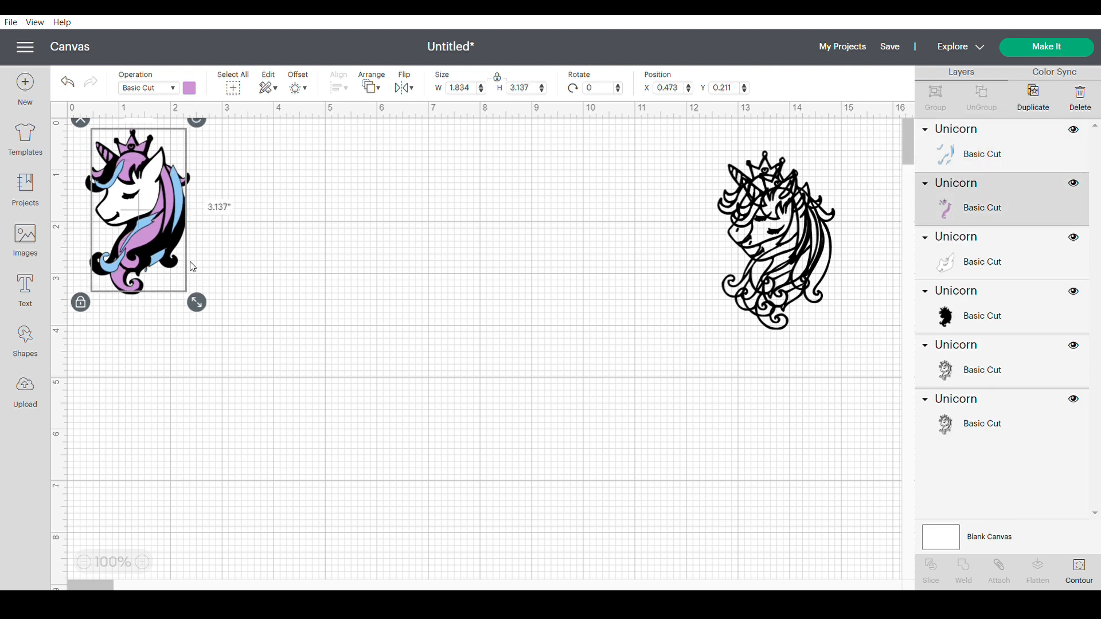
left_click(983, 156)
left_click_drag(164, 268, 155, 272)
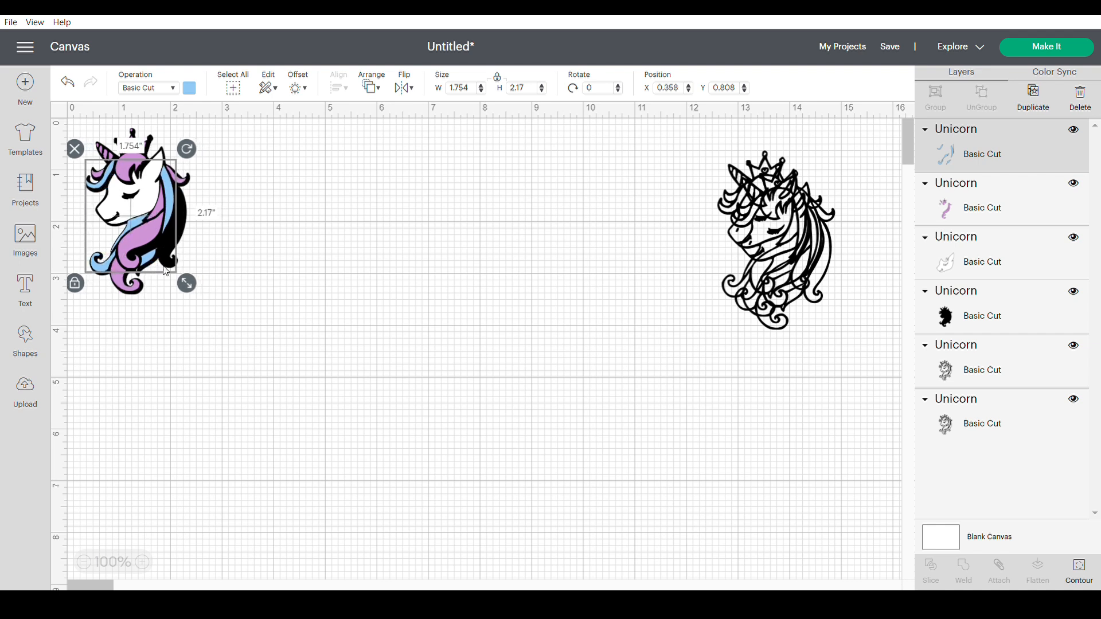
On the light blue layer, hide the inner back mane strand contour and restore the outer back mane strand
left_click(1079, 570)
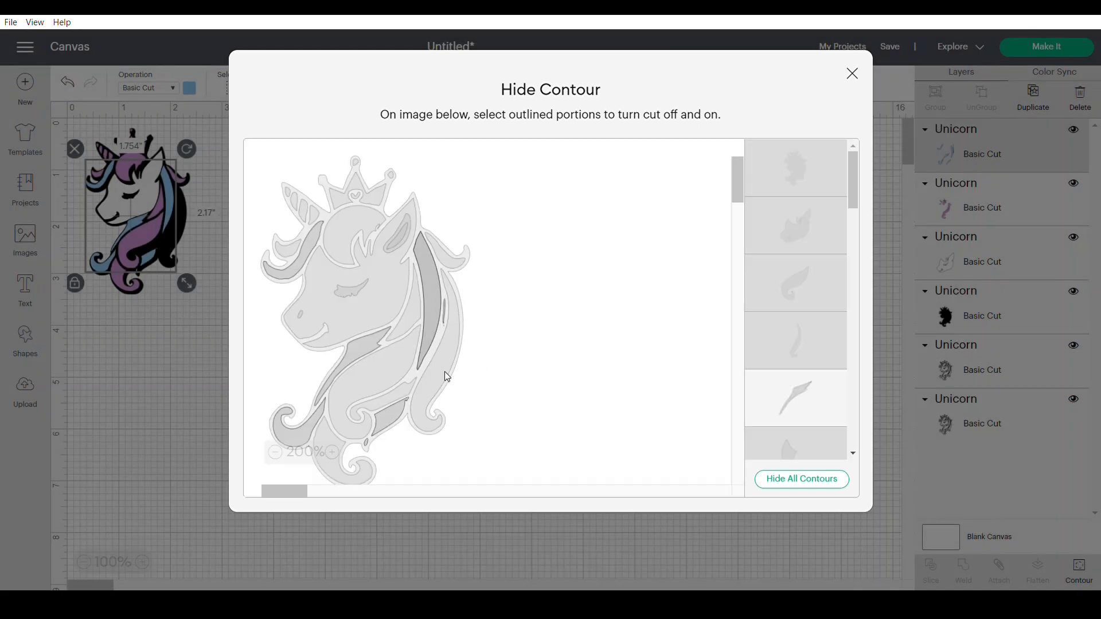
left_click(434, 335)
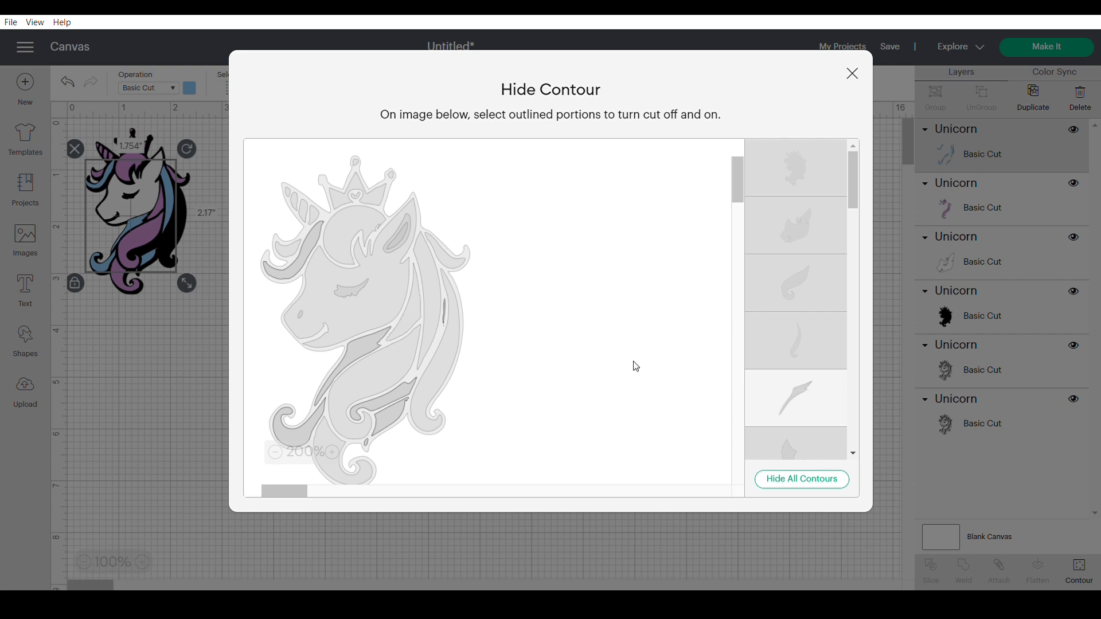
scroll(391, 425, "up", 1)
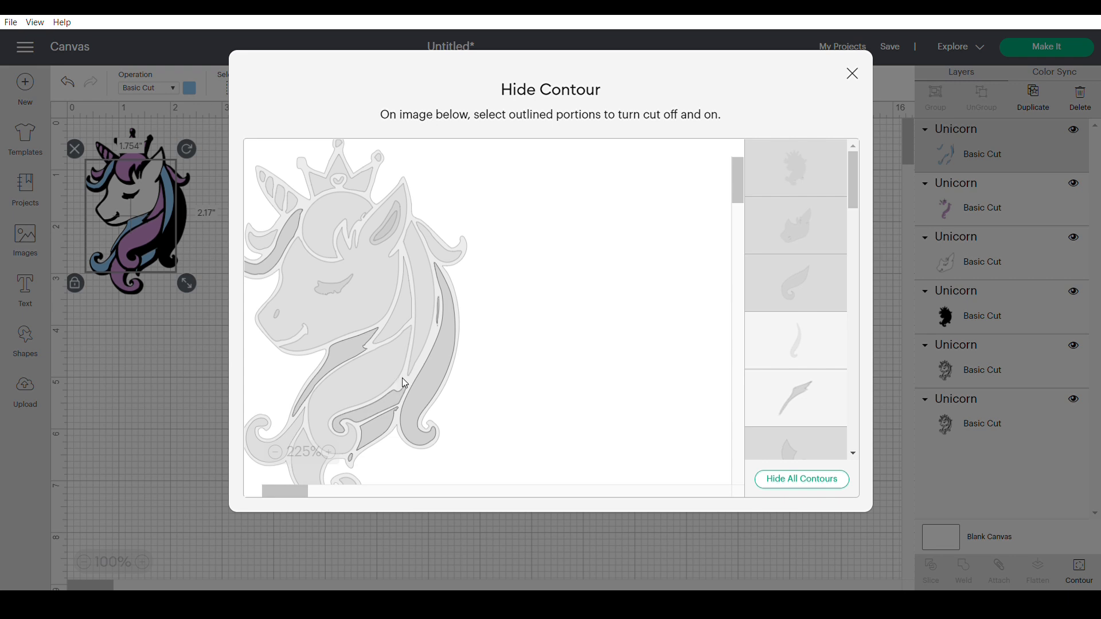
left_click(852, 72)
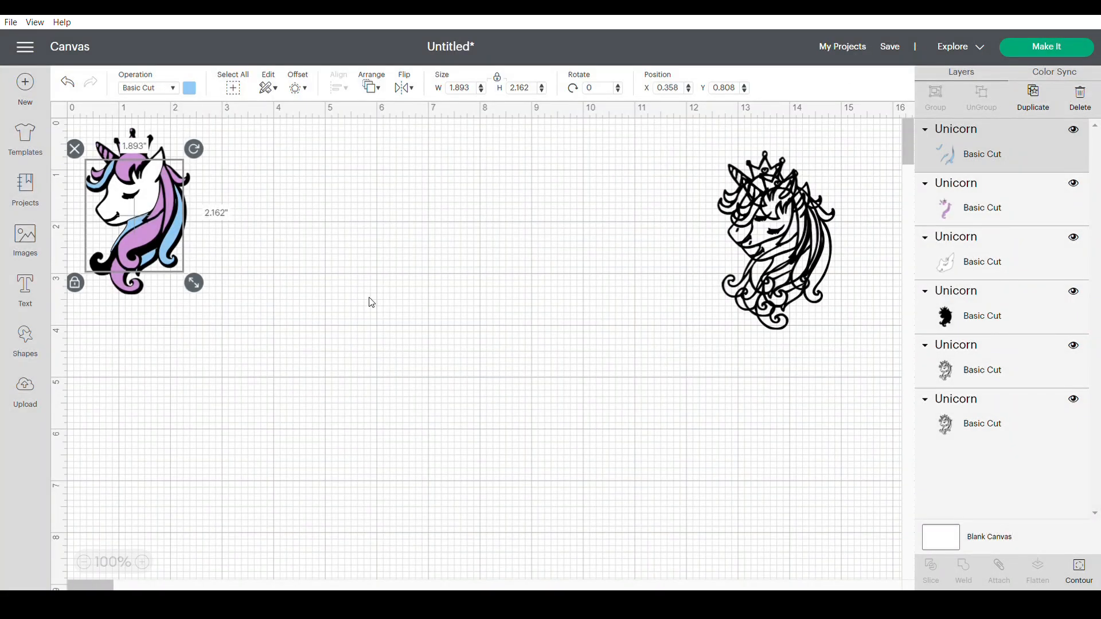
Restore the front lower mane curl on the light blue layer, then check its contours for missing strands
left_click(1079, 571)
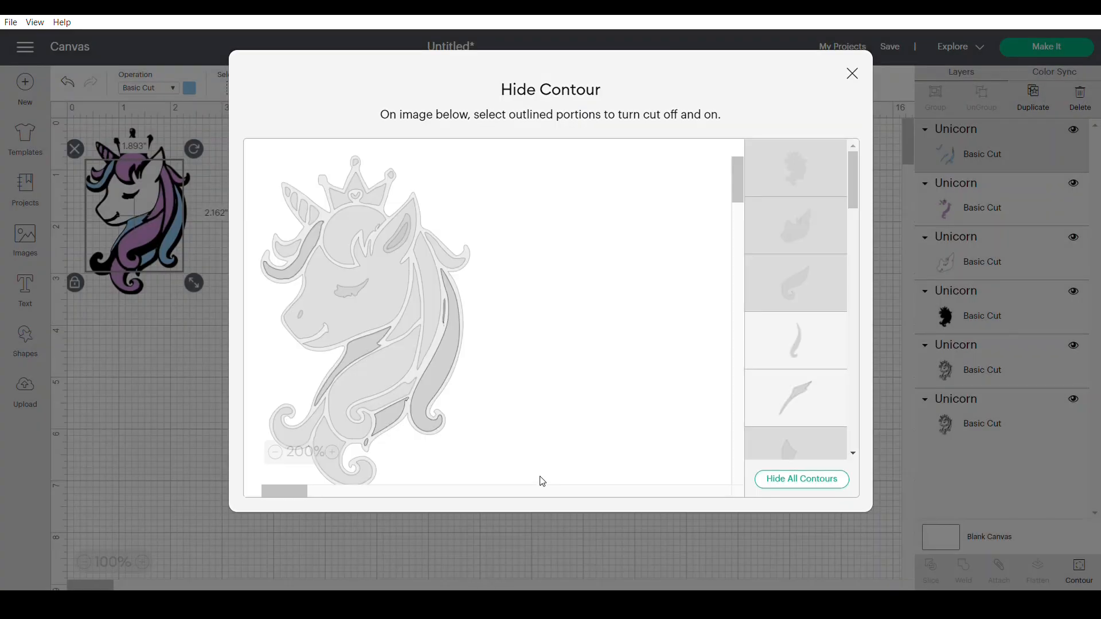
left_click(851, 73)
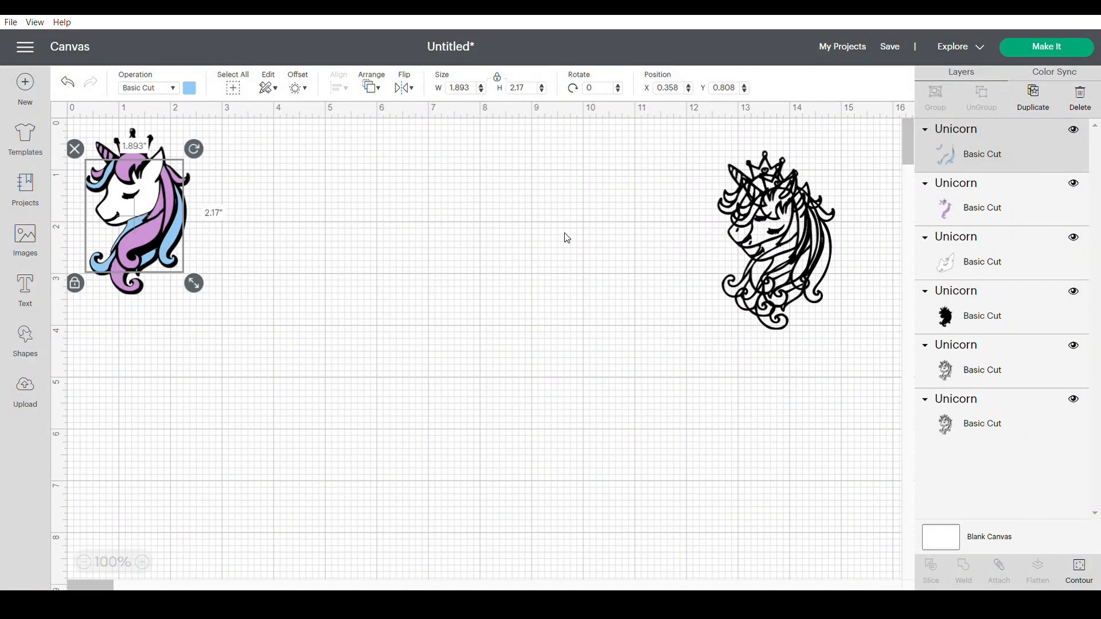
left_click(1085, 571)
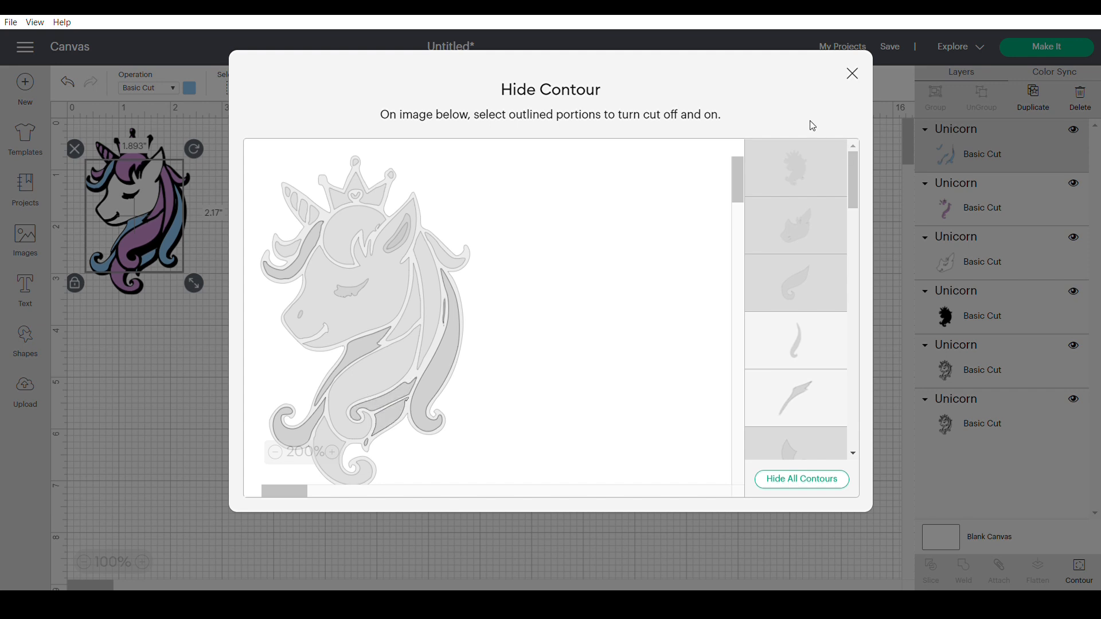
left_click(852, 73)
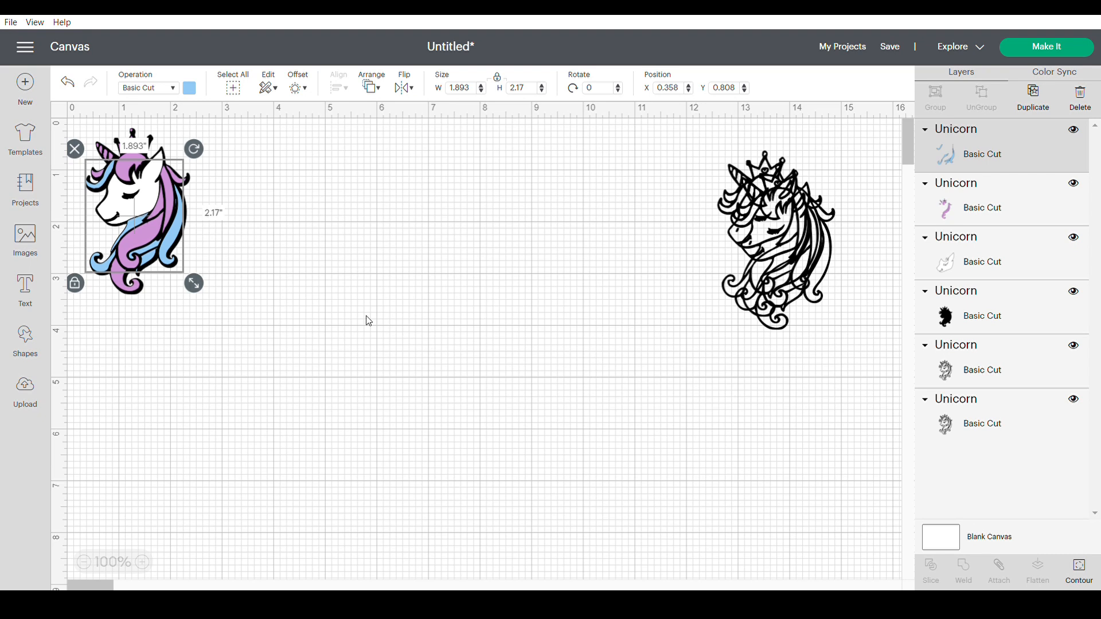
left_click(1081, 567)
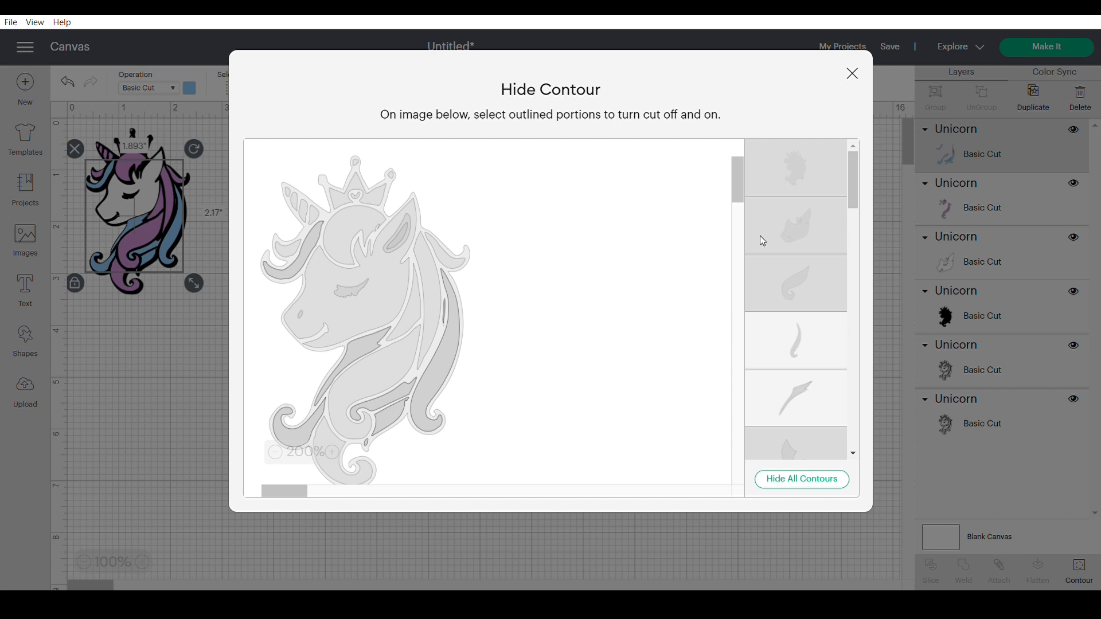
scroll(760, 234, "down", 2)
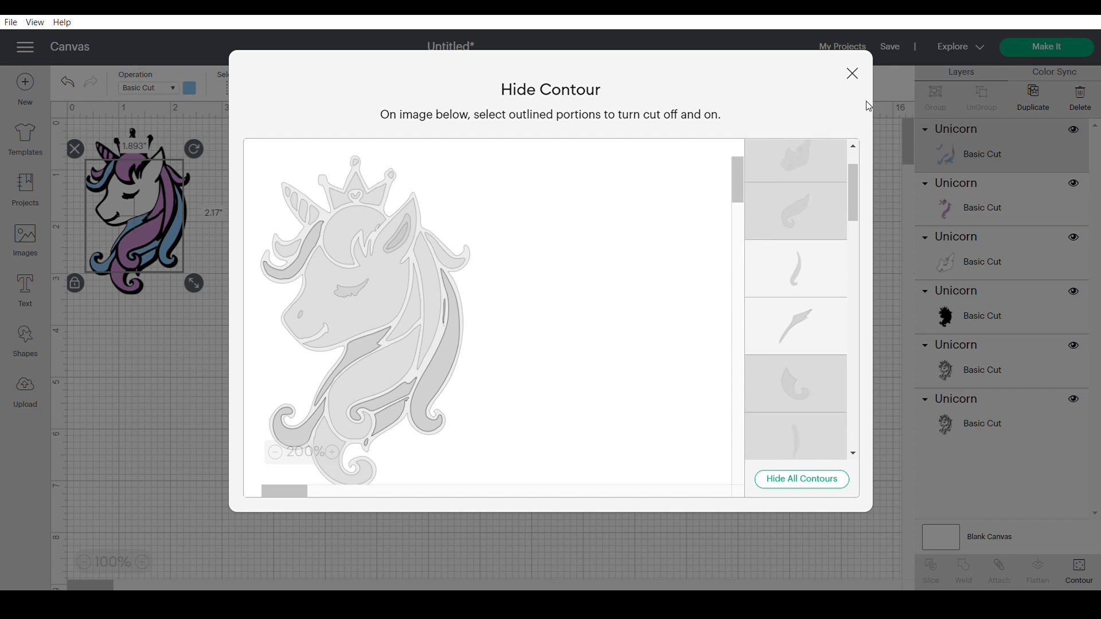
left_click(852, 74)
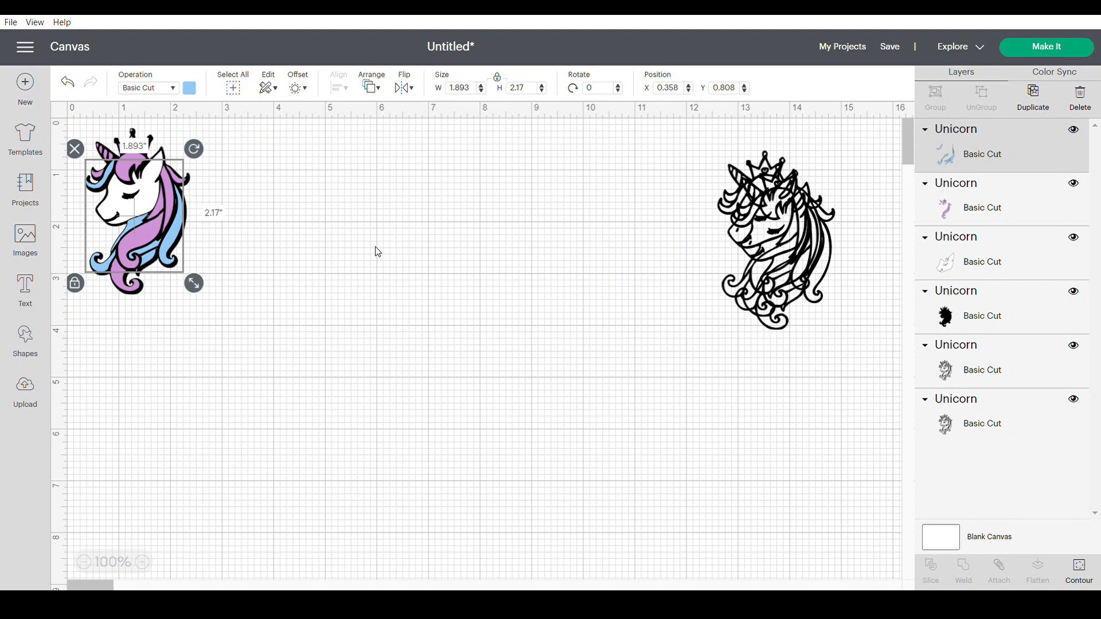
left_click(378, 252)
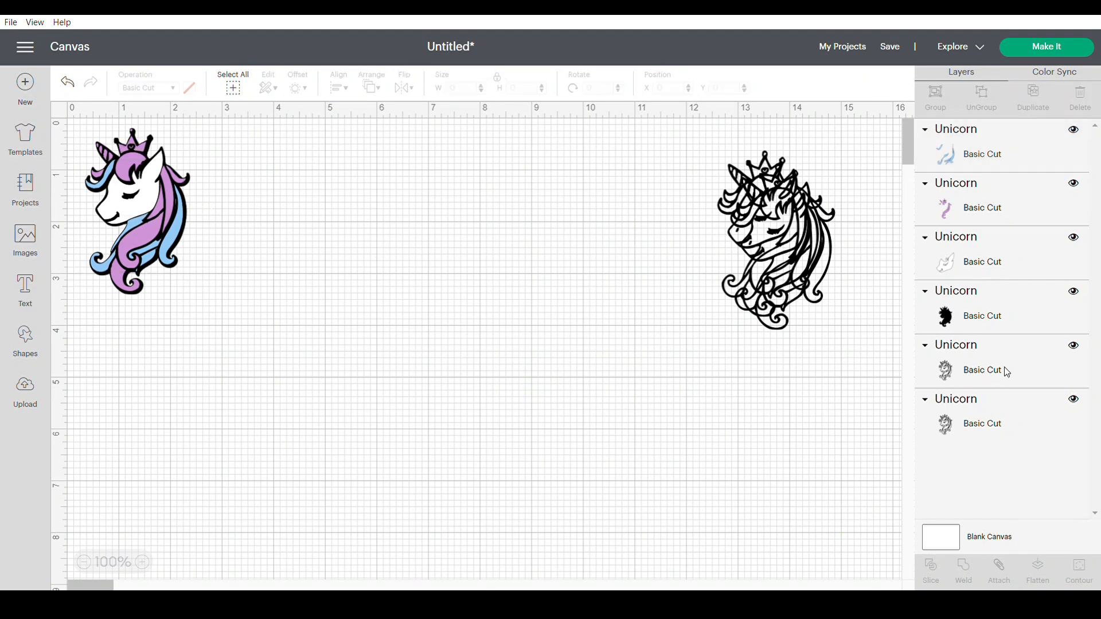
Hide the crown contours on the light purple layer
left_click(983, 206)
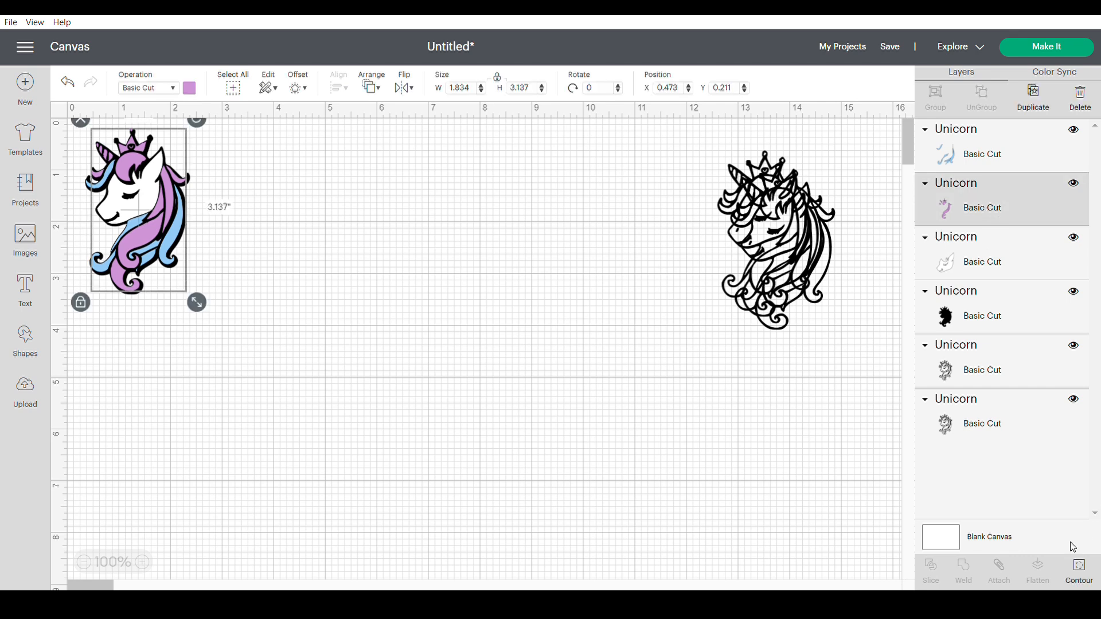
left_click(1077, 570)
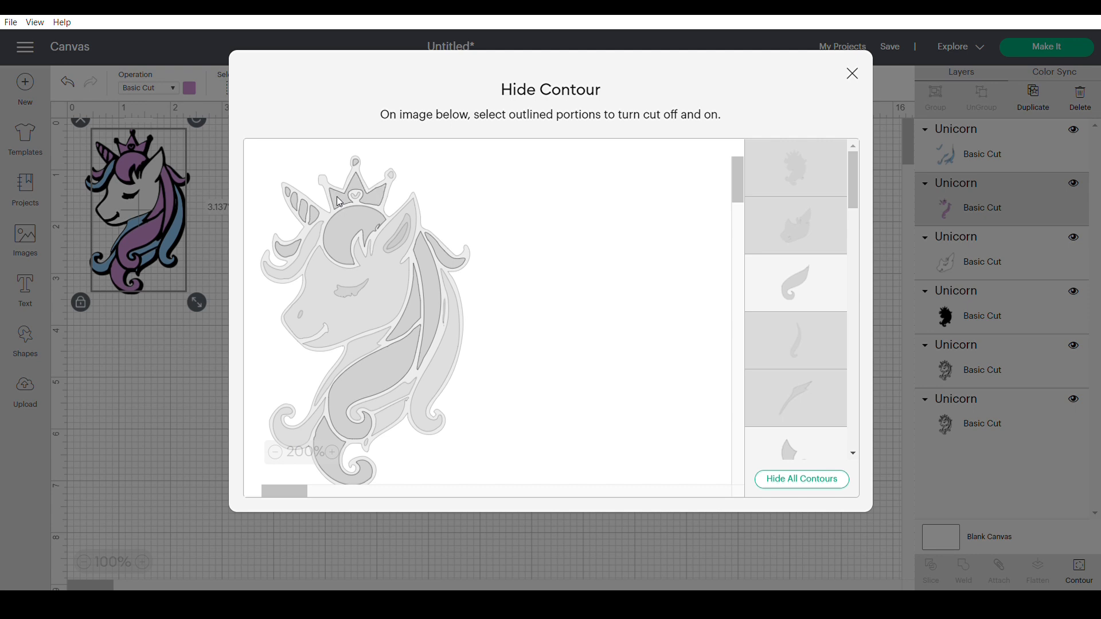
left_click(852, 75)
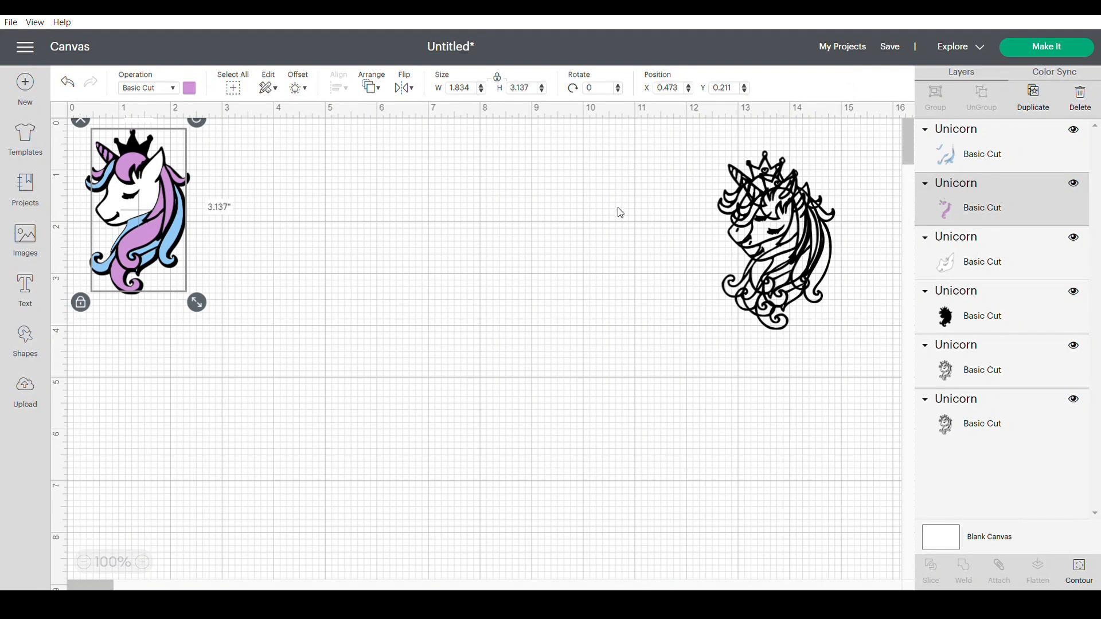
Move one black outline copy to about X 7.208, Y 2.361 and hide all its contours except those forming the crown
left_click(808, 253)
left_click_drag(808, 252, 517, 329)
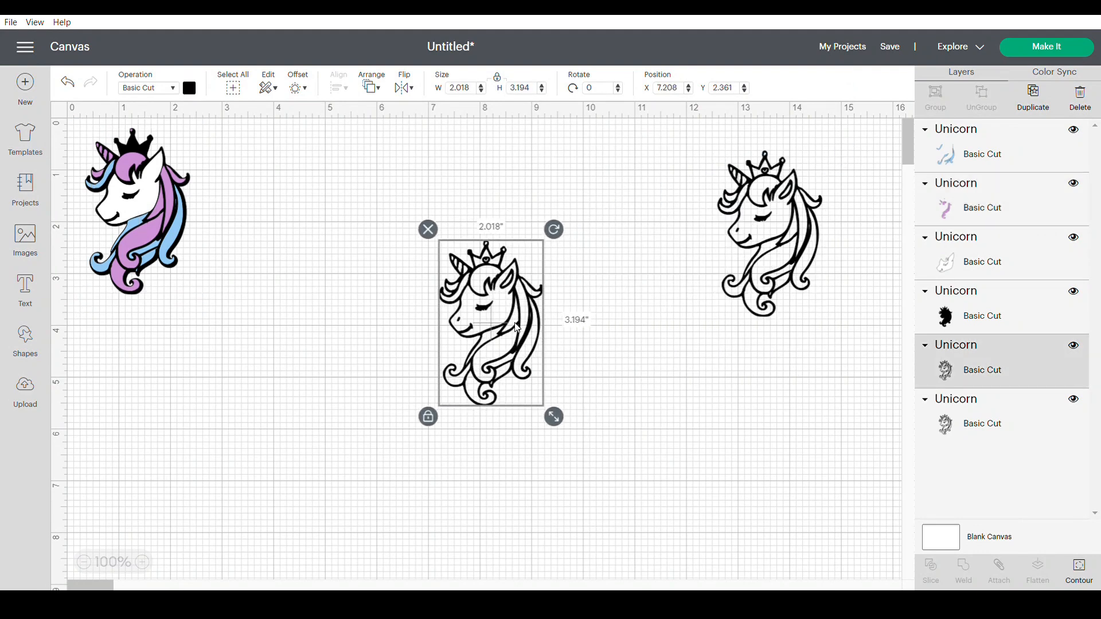
left_click(1078, 569)
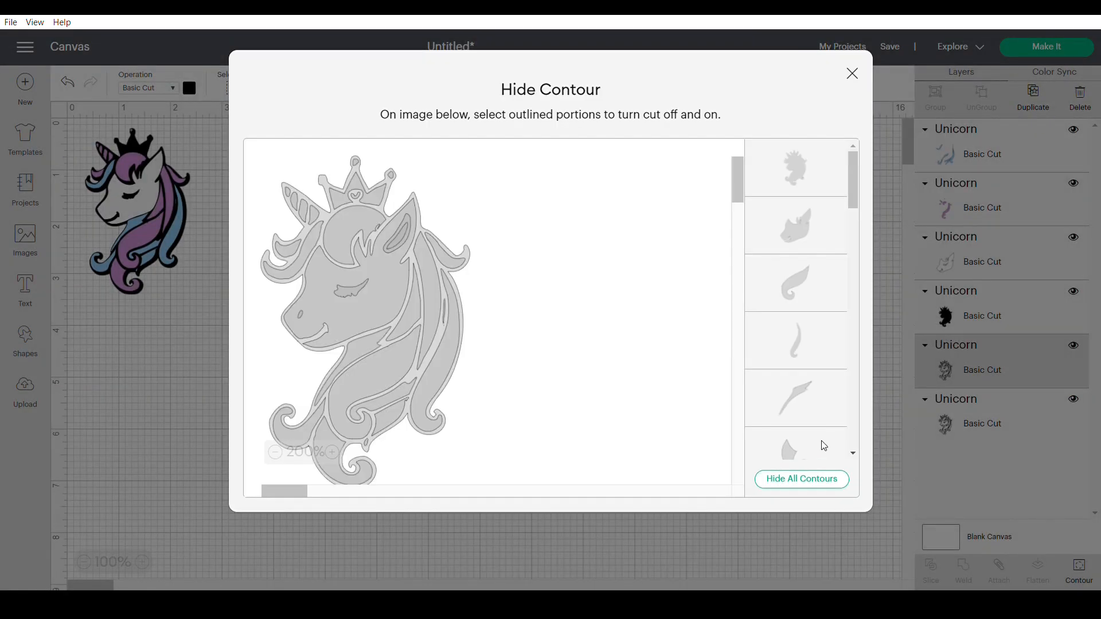
left_click(814, 481)
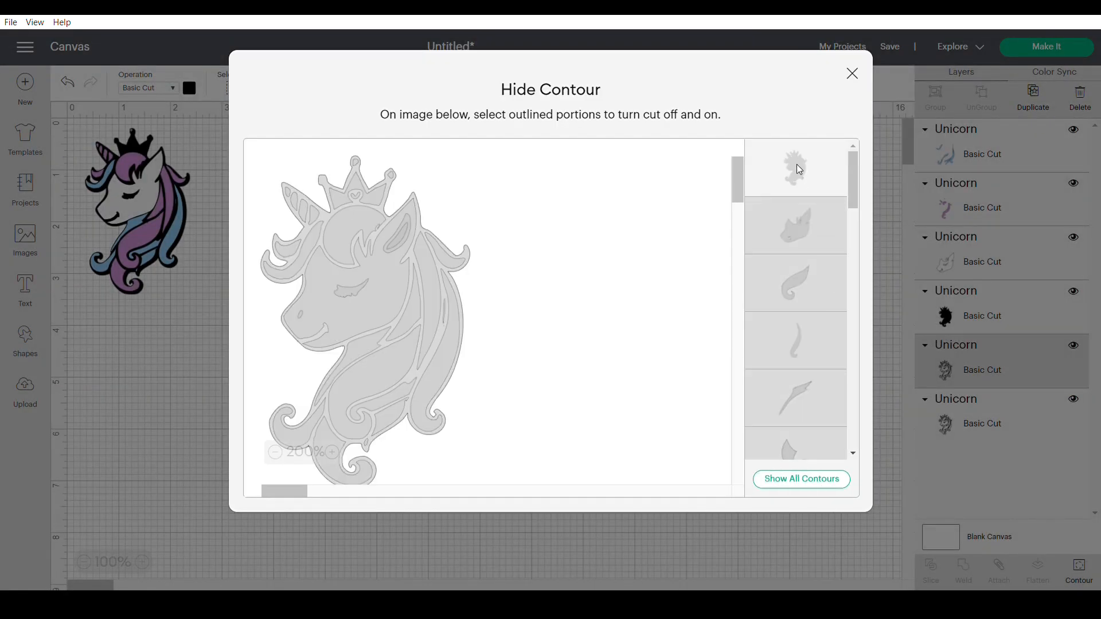
left_click(374, 198)
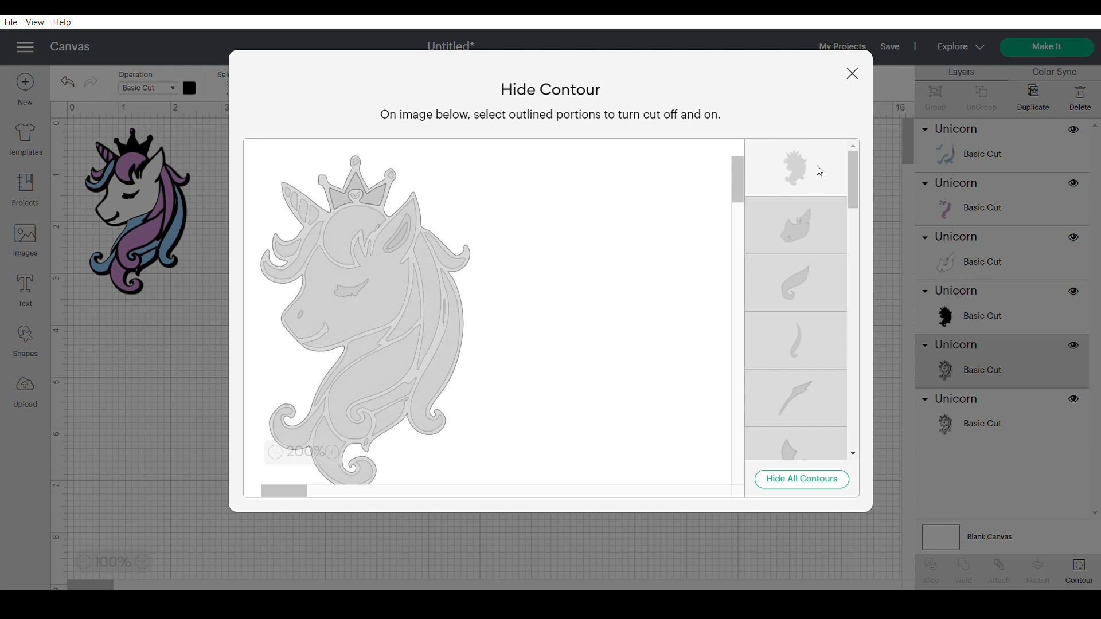
left_click(852, 72)
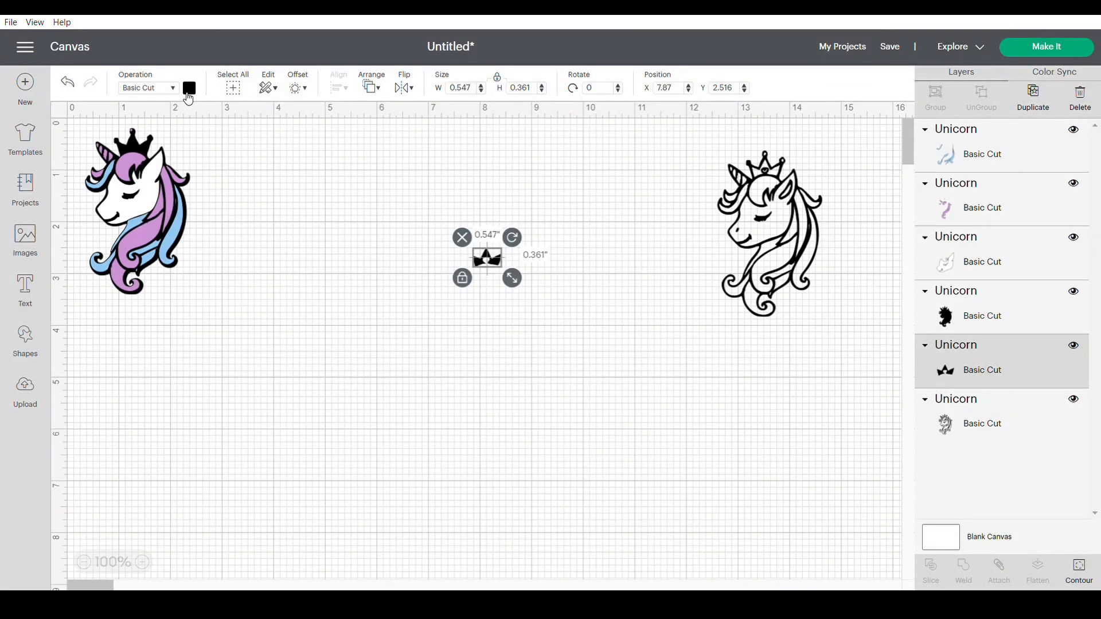
Recolour the separate crown light yellow and move it over the layered unicorn's crown at about X 1.106, Y 0.433
left_click(189, 90)
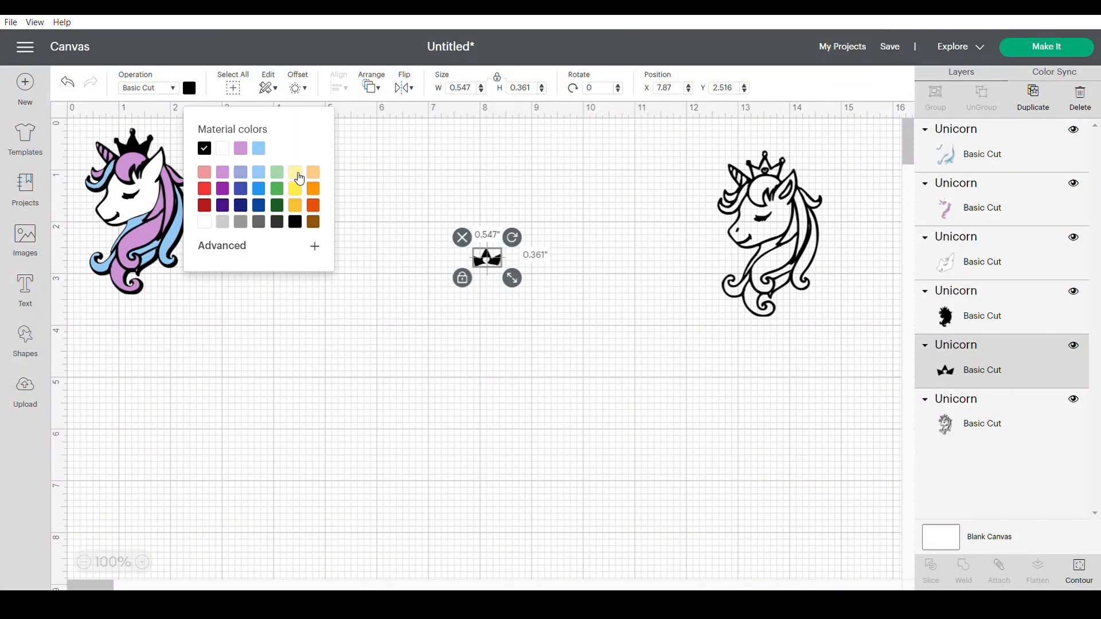
left_click(294, 174)
left_click_drag(491, 260, 143, 152)
right_click(144, 151)
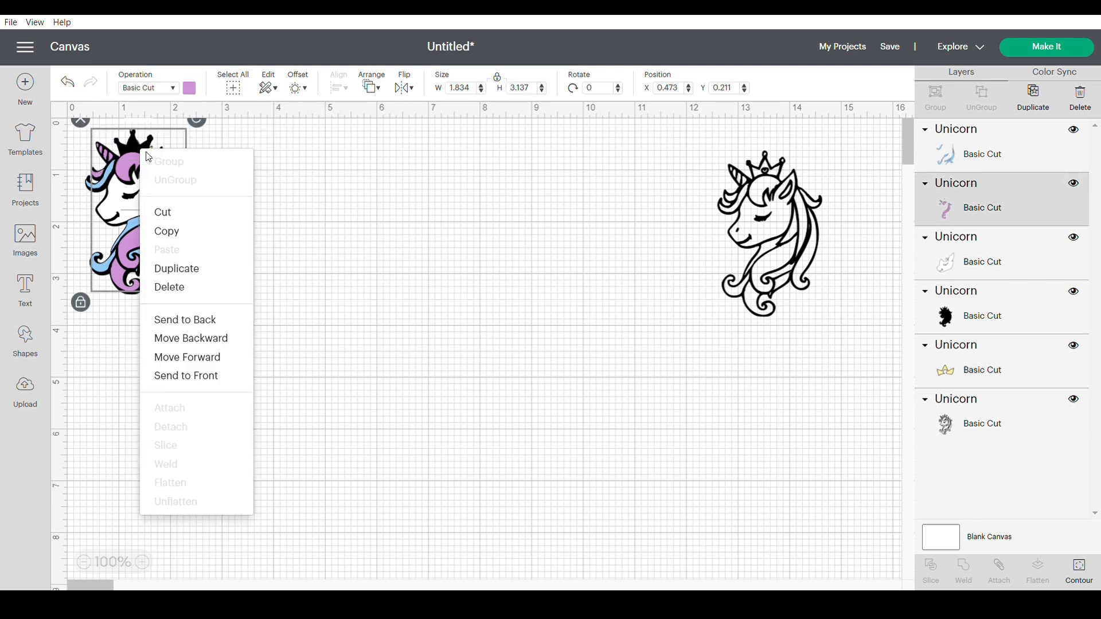
left_click(613, 280)
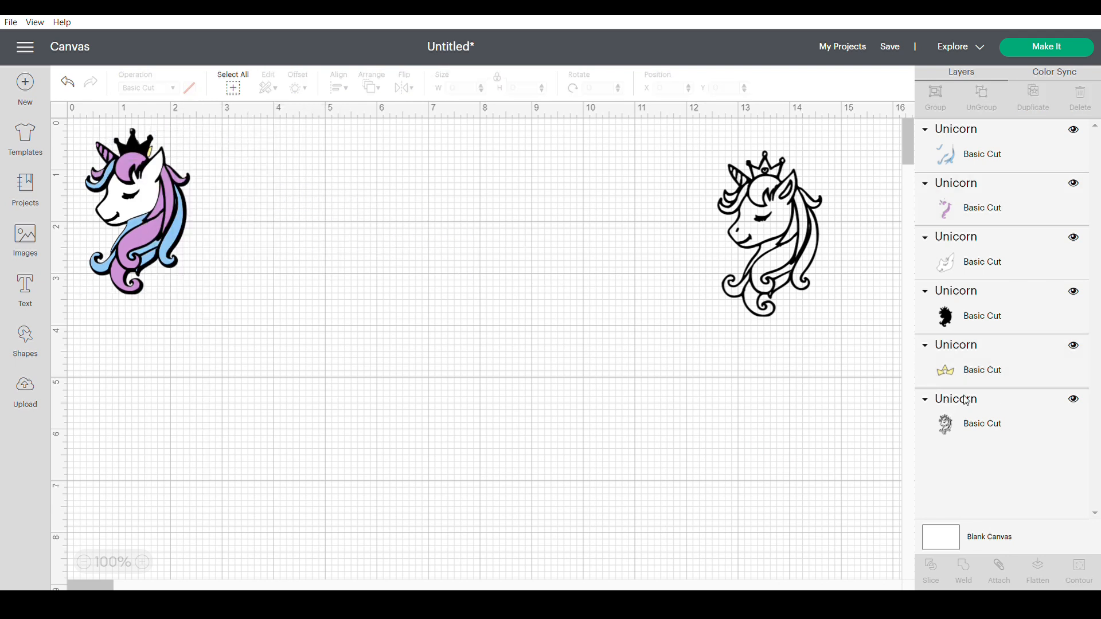
Bring the light yellow crown to the front and align it inside the black crown shape
right_click(1010, 370)
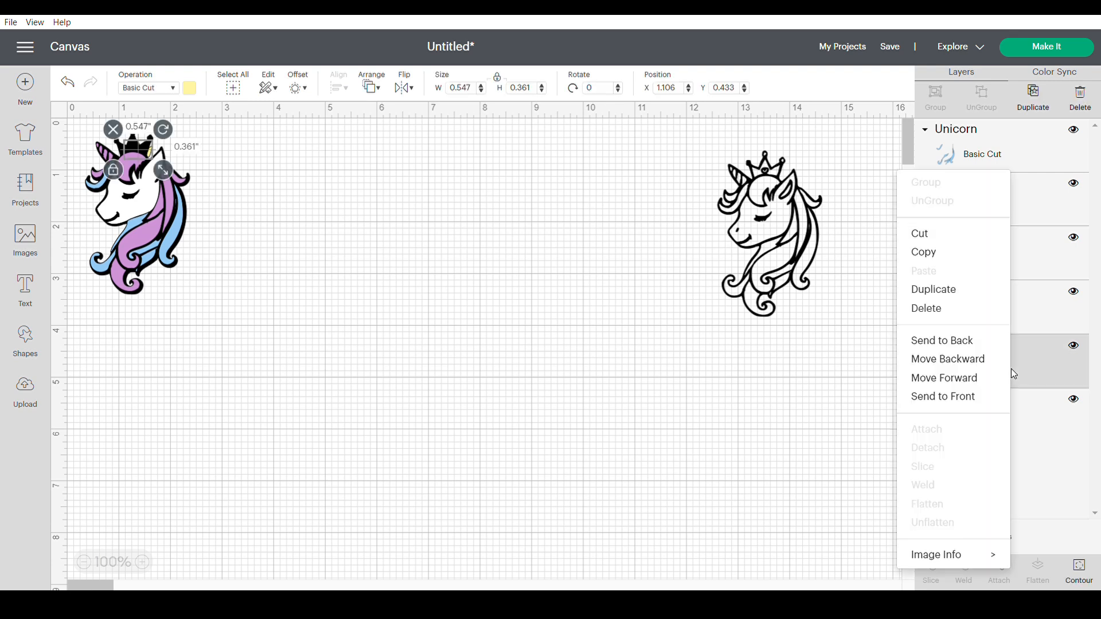
left_click(983, 397)
left_click_drag(133, 149, 129, 144)
left_click(317, 170)
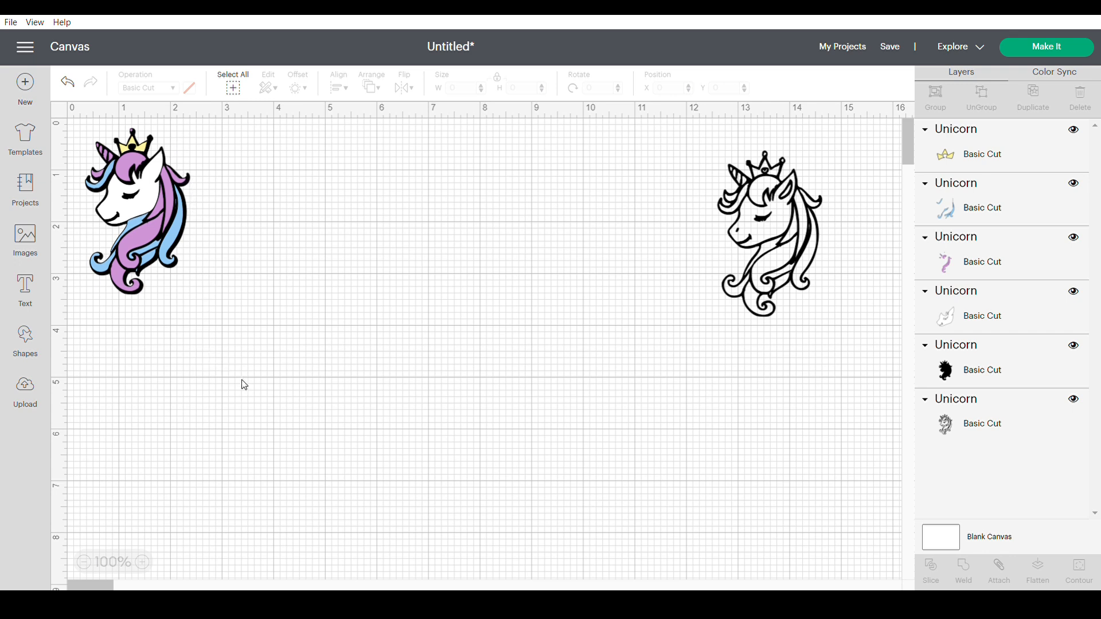
Move the remaining black outline copy beside the layered unicorn, to about X 3.695, Y 0.833
left_click(747, 282)
left_click_drag(779, 266, 319, 271)
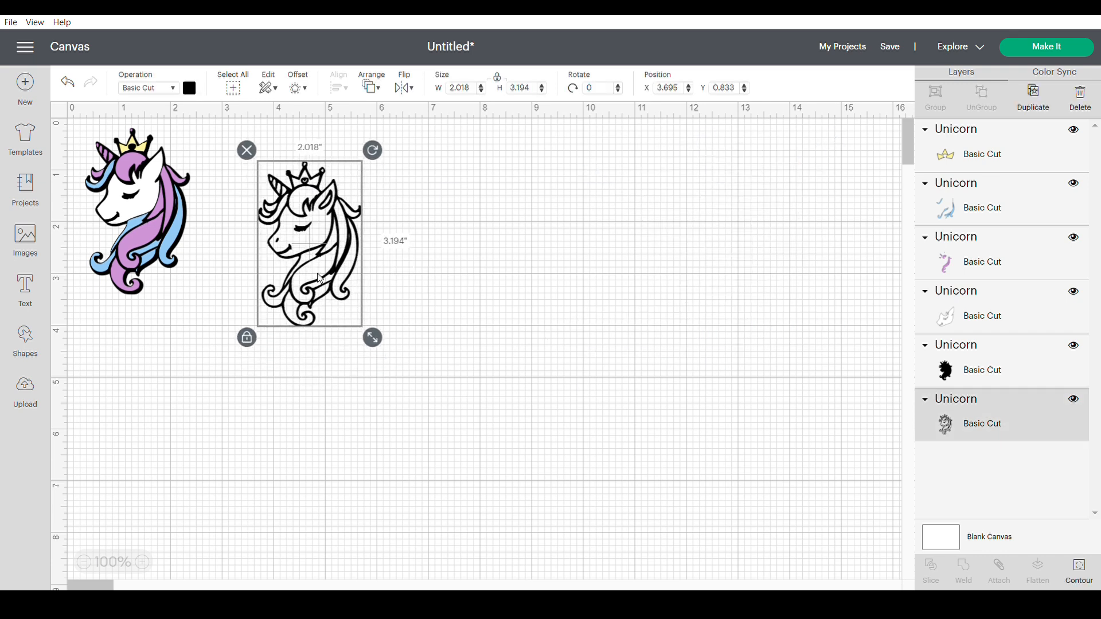
Restore the nostril contour on the white face layer
left_click(1023, 311)
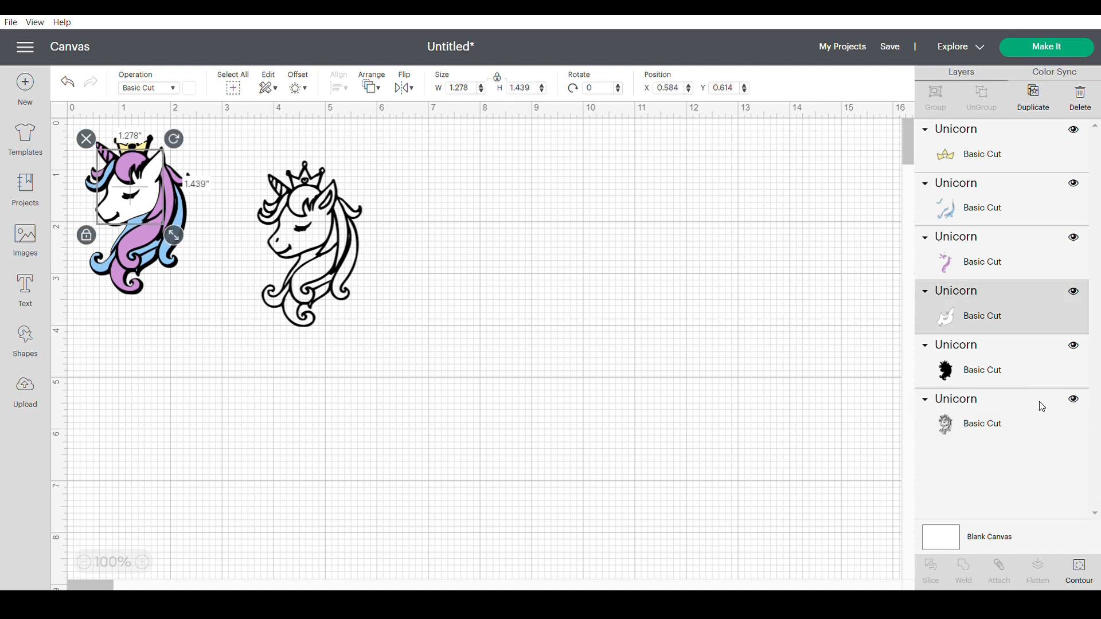
left_click(1078, 570)
key("Escape")
left_click(1078, 570)
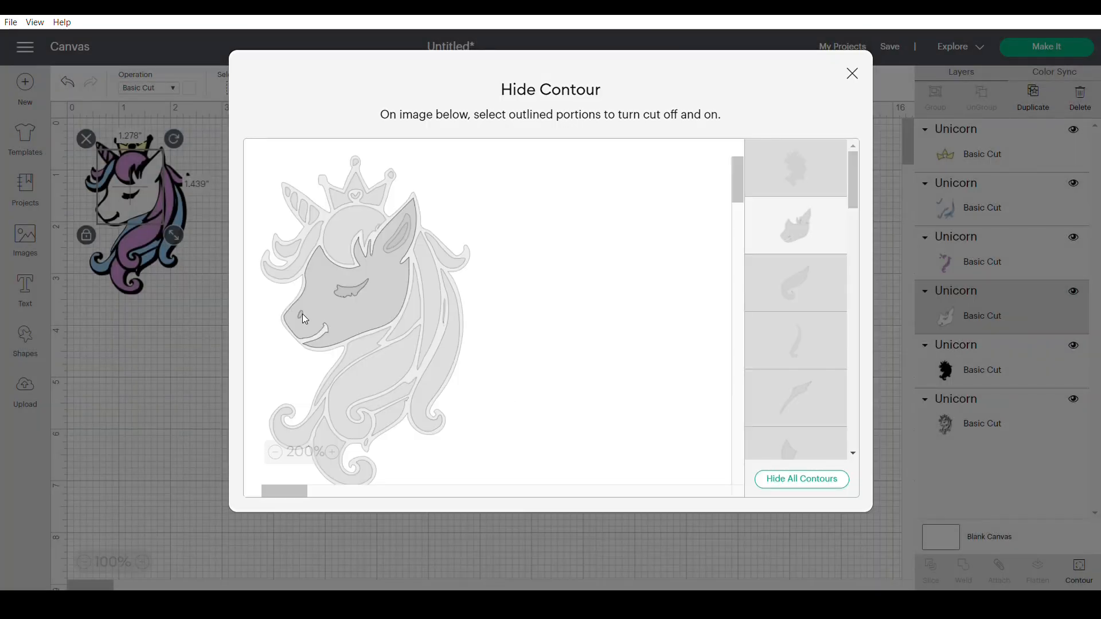
left_click(852, 73)
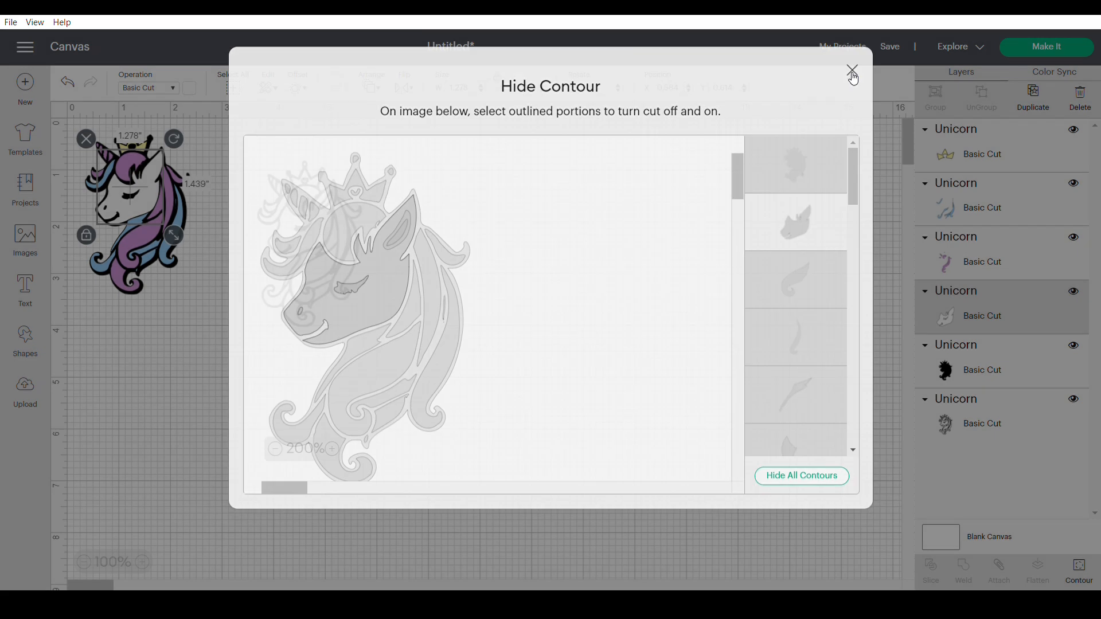
left_click(502, 306)
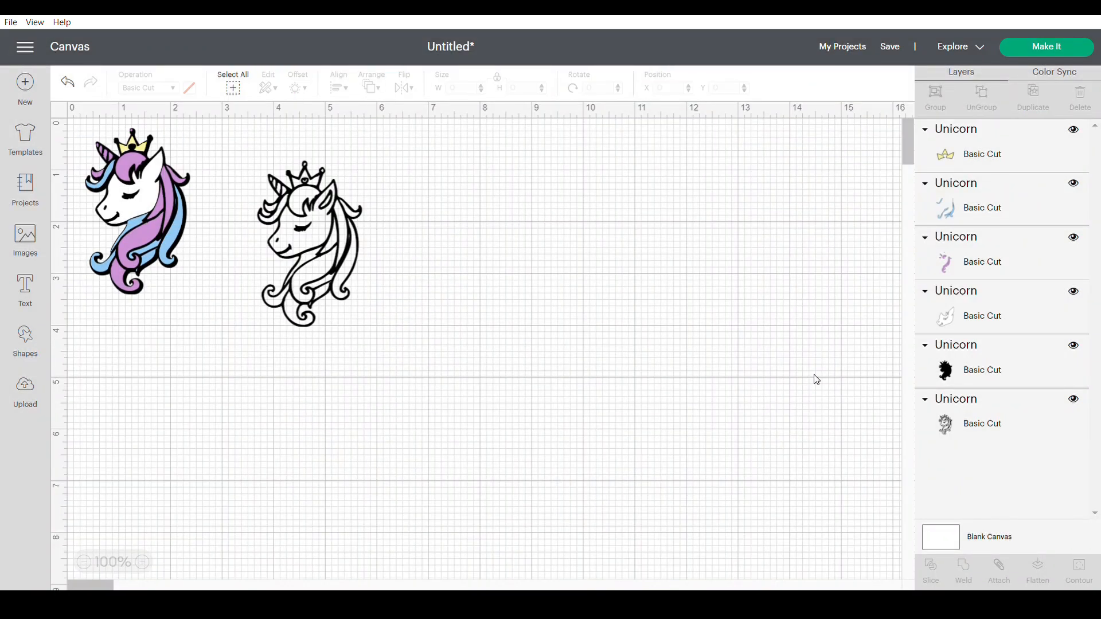
Restore the inner ear contour on the white face layer
left_click(976, 318)
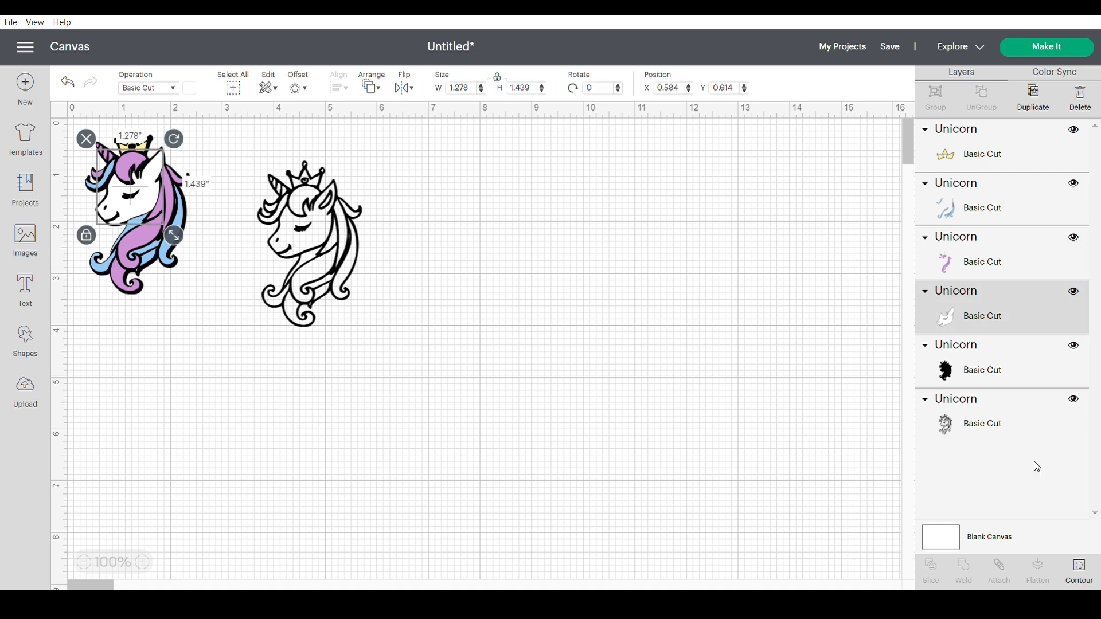
left_click(1079, 572)
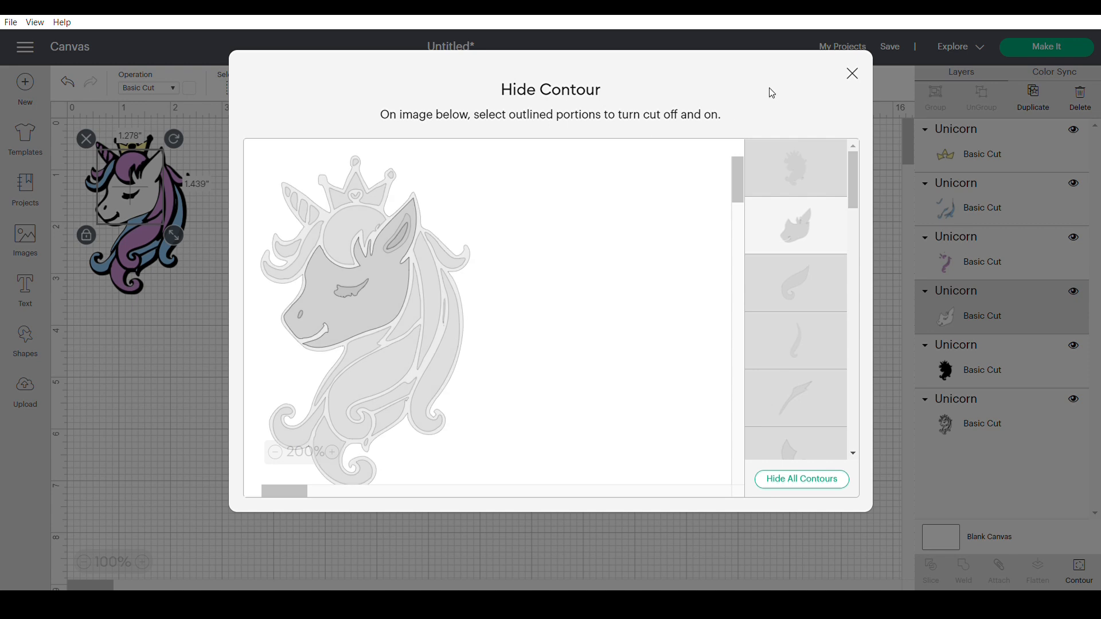
left_click(852, 73)
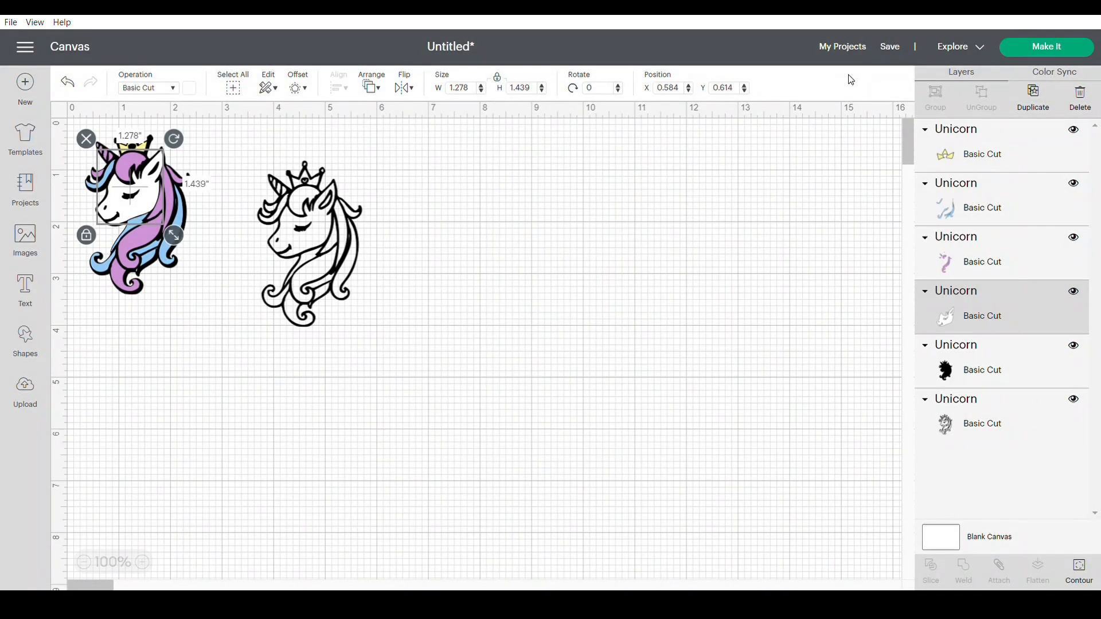
left_click(689, 193)
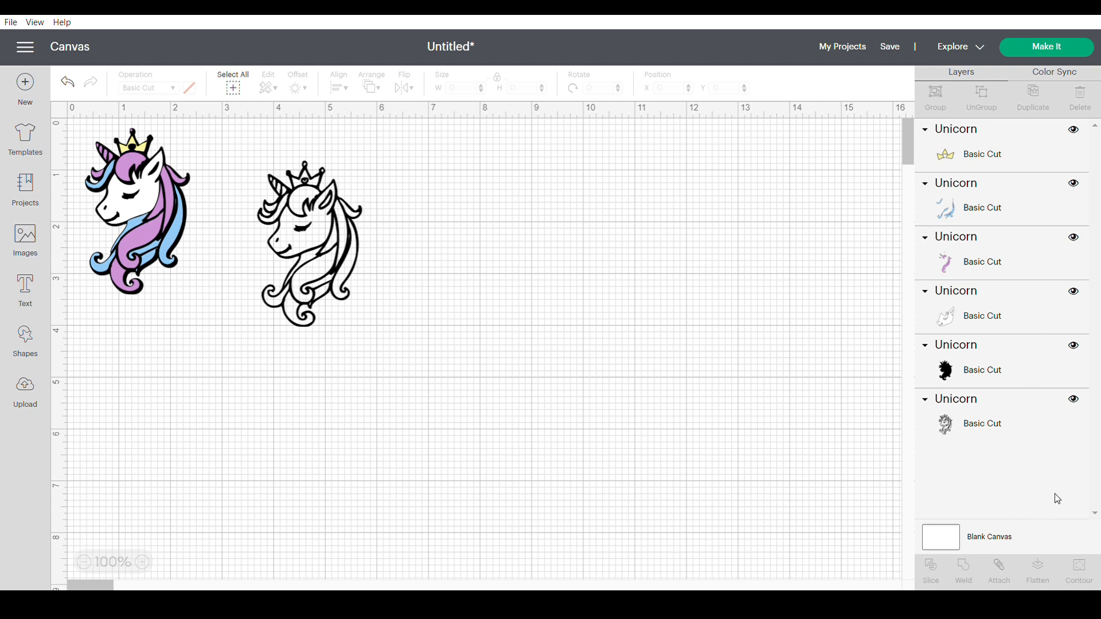
Hide the crown-tip contour on the purple hair layer
left_click(1009, 367)
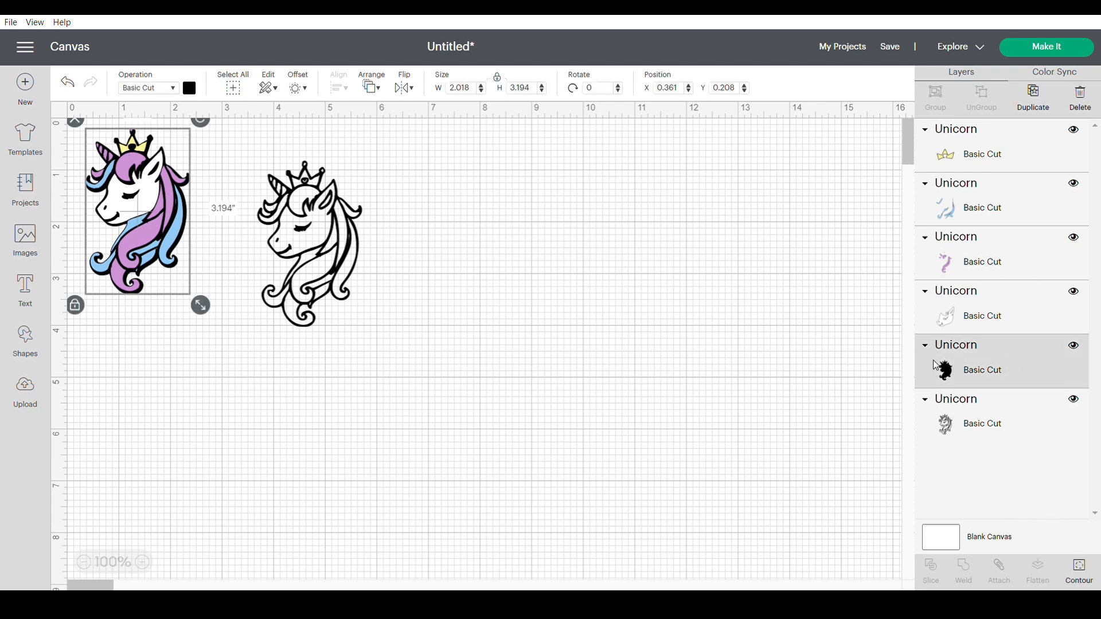
left_click(695, 366)
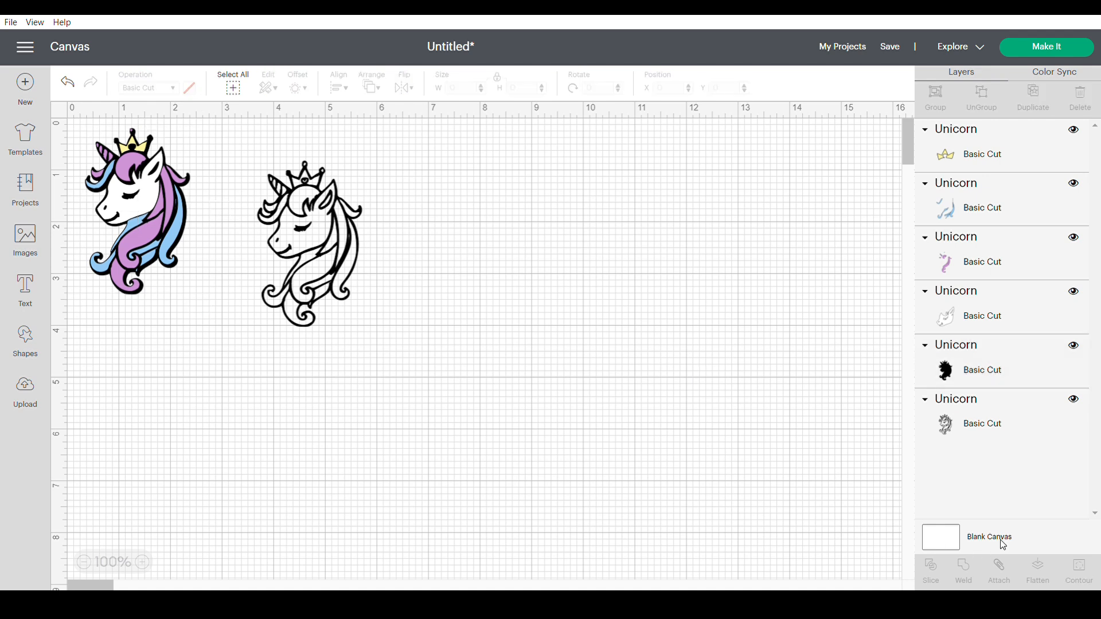
left_click(1012, 259)
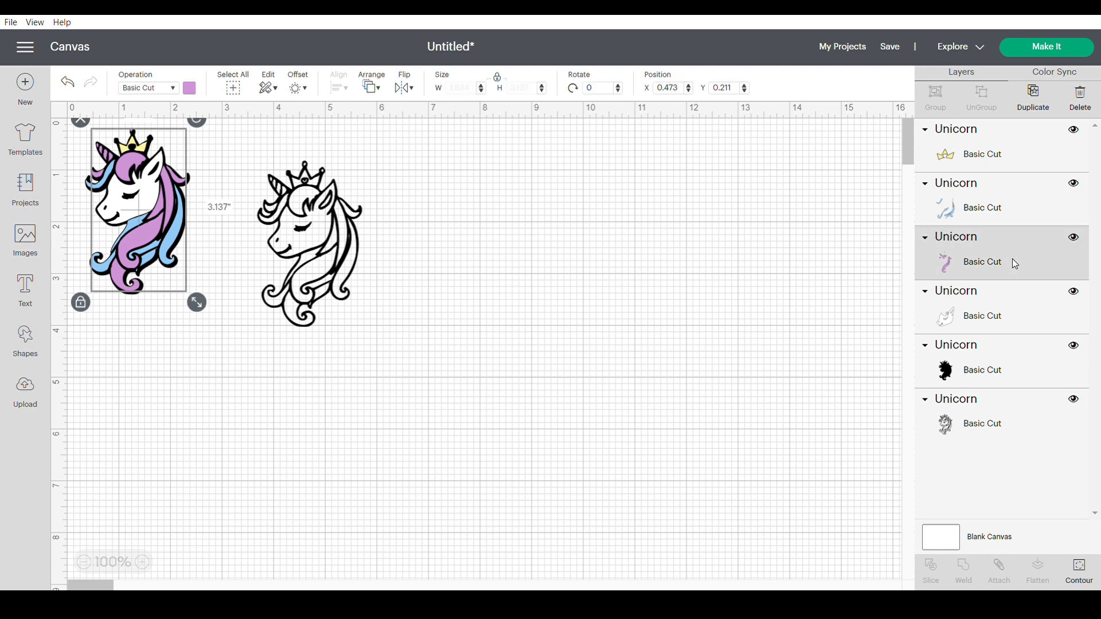
left_click(1079, 570)
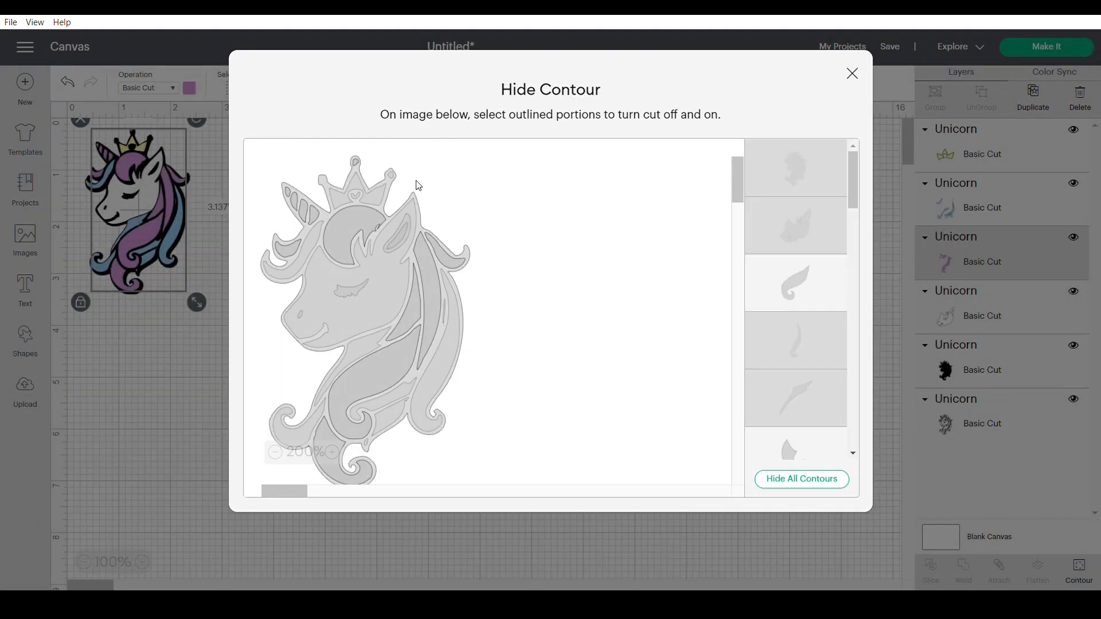
left_click(853, 73)
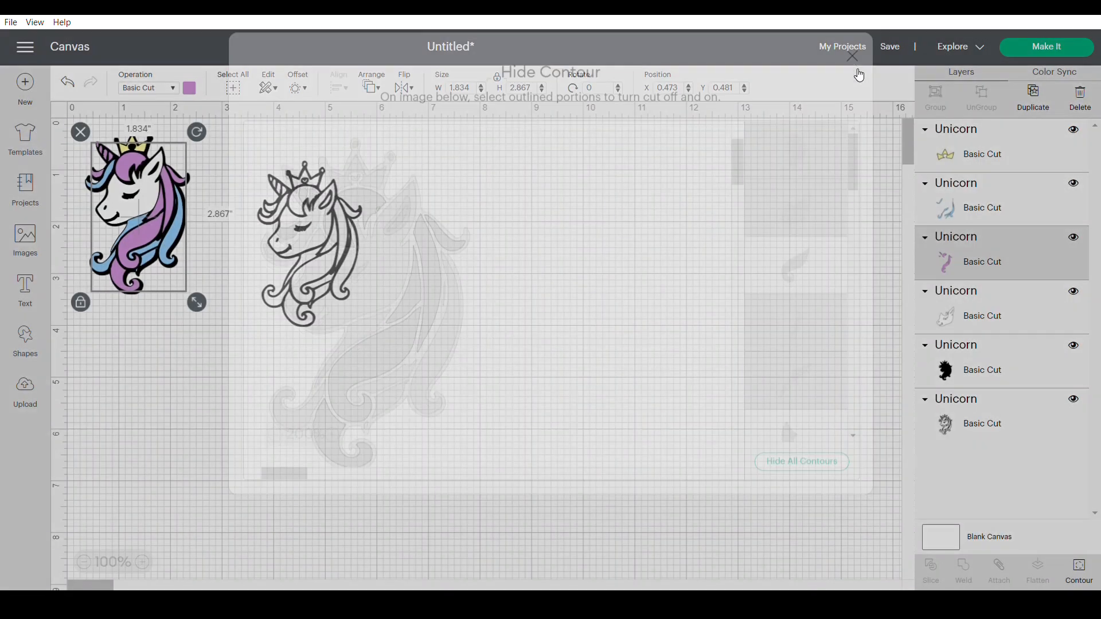
Hide the horn stripe contours on the purple hair layer
left_click(140, 561)
left_click(140, 561)
left_click(140, 561)
left_click(799, 265)
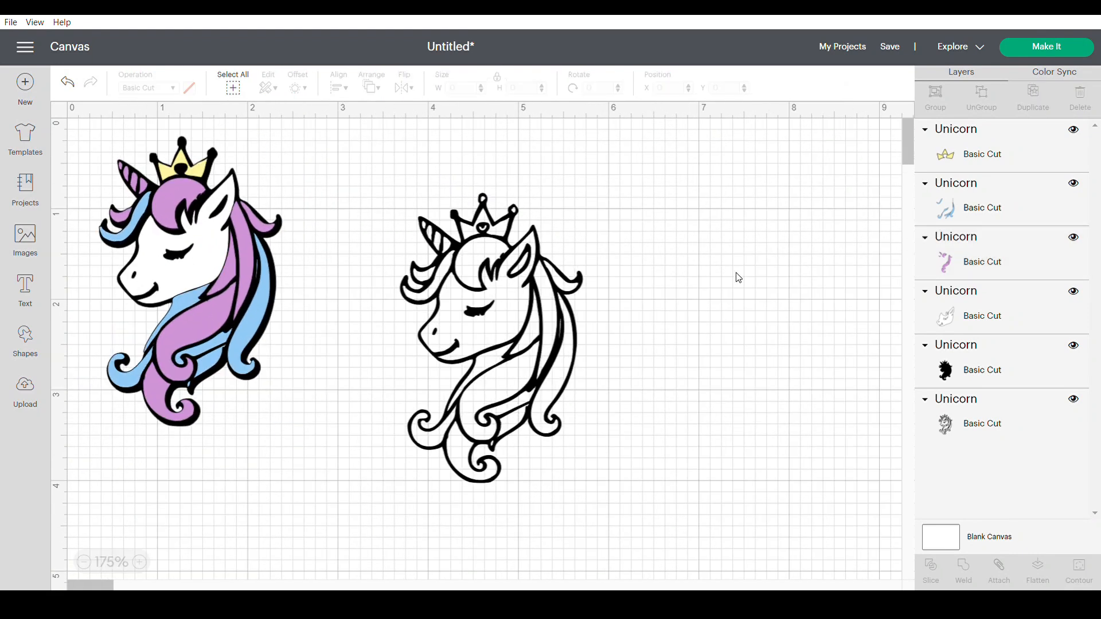
left_click(228, 280)
left_click(1079, 571)
left_click(851, 71)
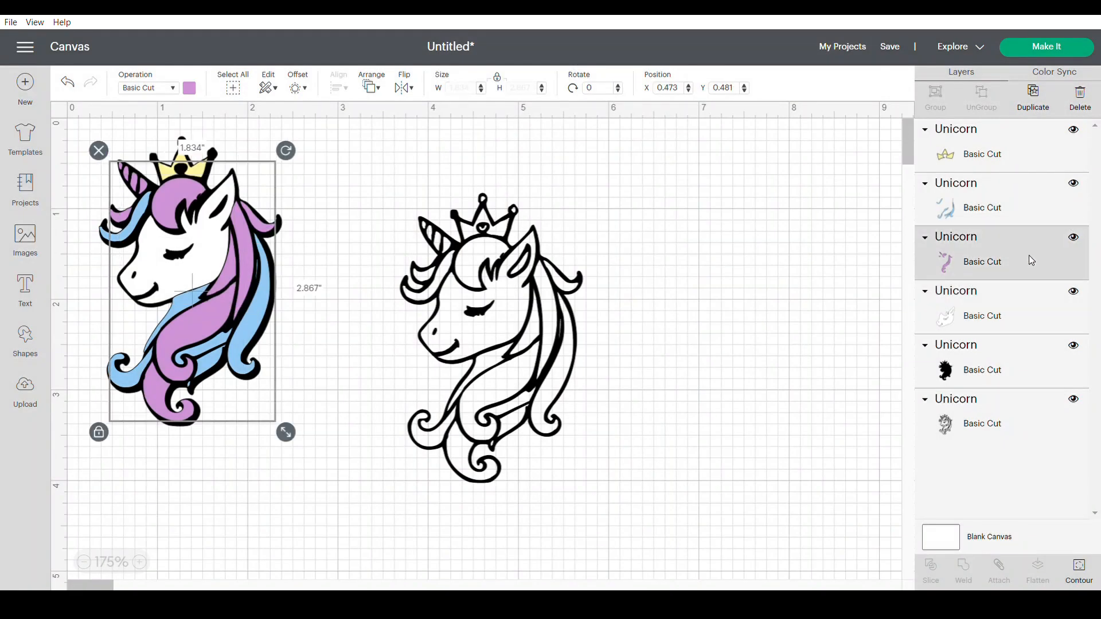
left_click(1078, 570)
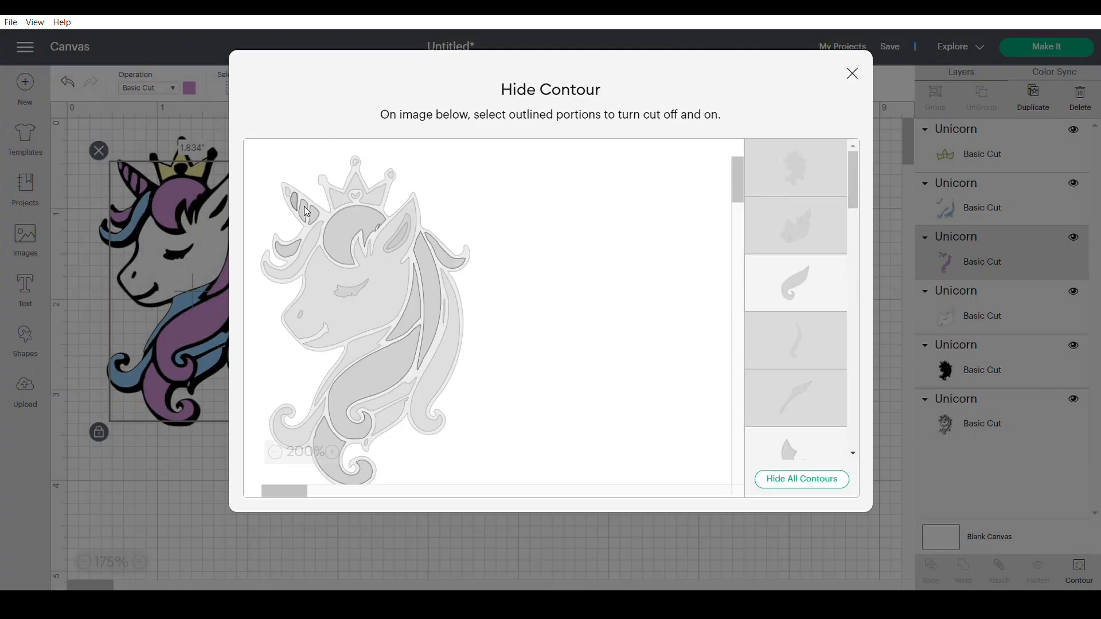
left_click(852, 73)
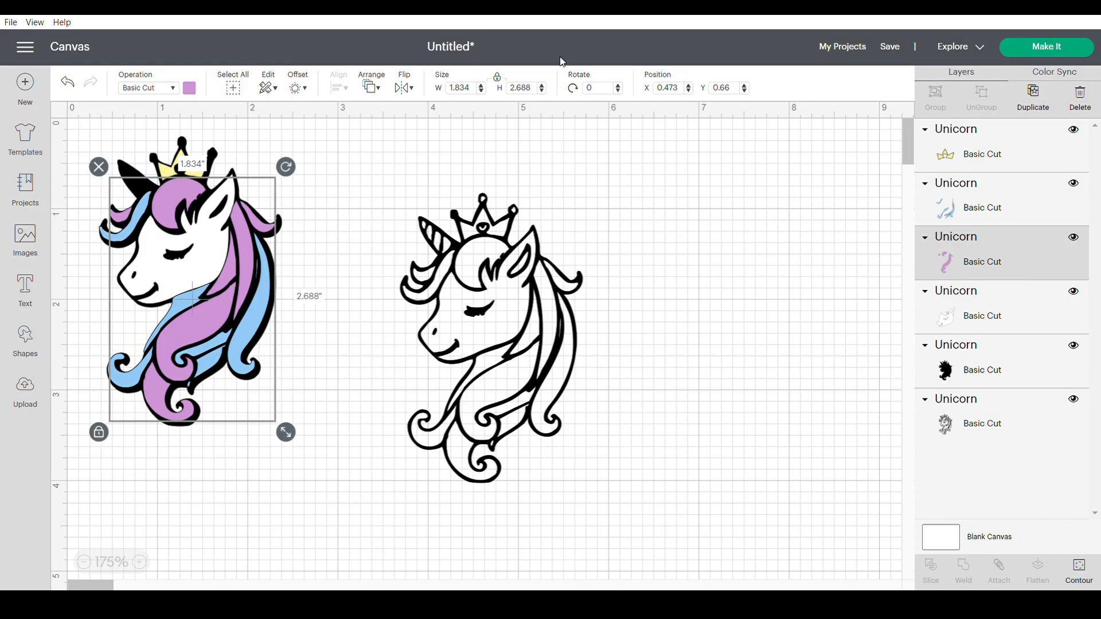
Duplicate the black unicorn outline and place one copy below the coloured unicorn
left_click(519, 222)
key("ctrl+d")
left_click_drag(500, 293, 167, 507)
Hide all contours on the lower outline copy except the horn stripes, and colour them light red
left_click(1079, 570)
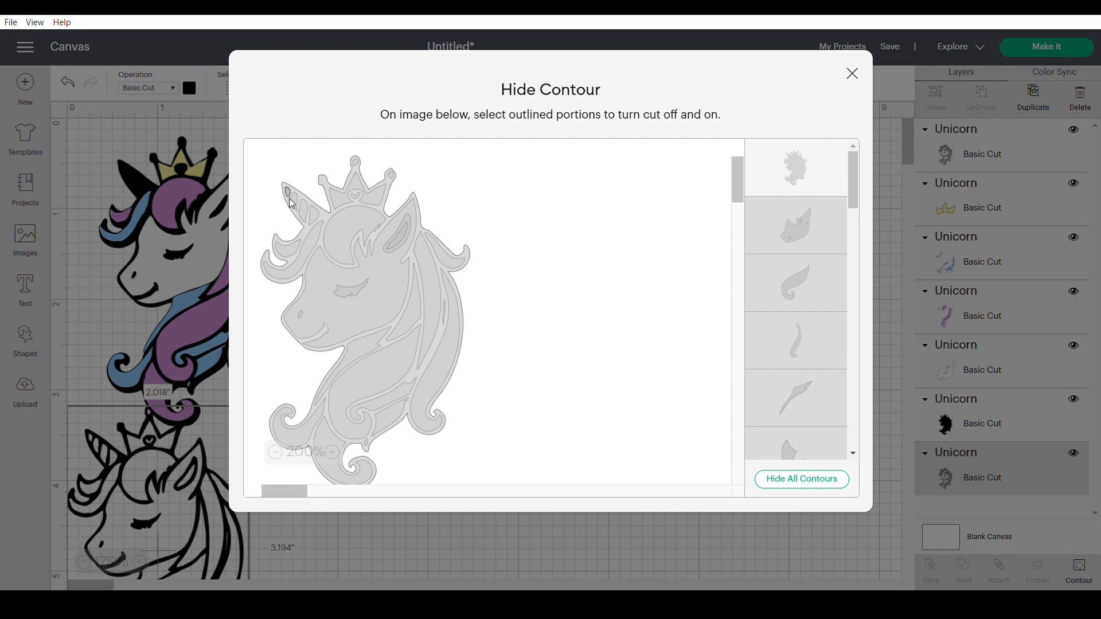
left_click(819, 169)
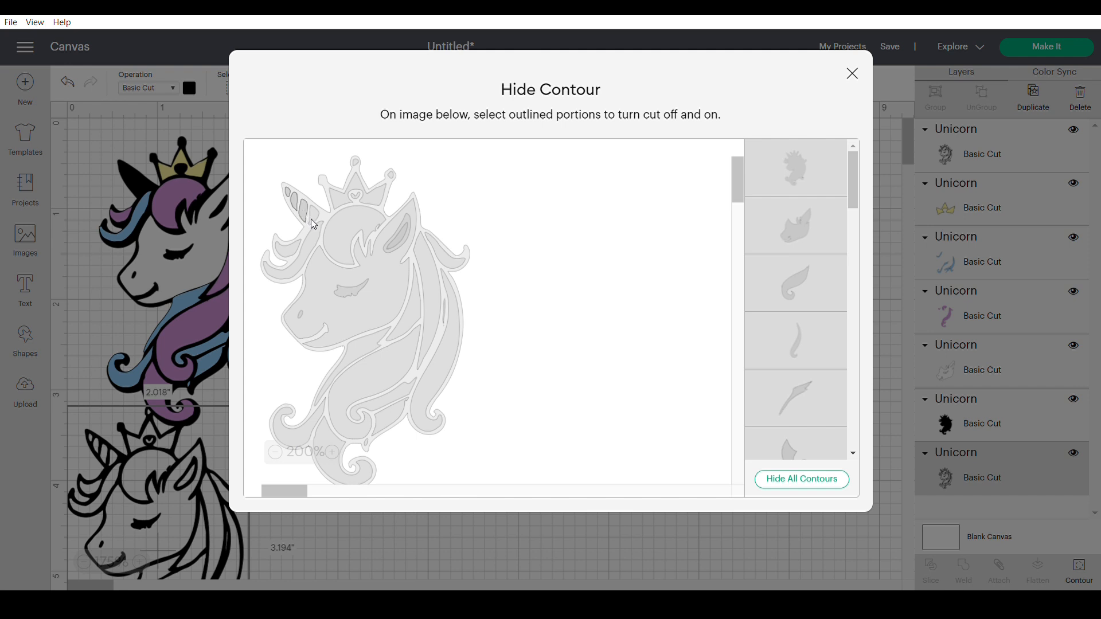
left_click(852, 73)
left_click(188, 88)
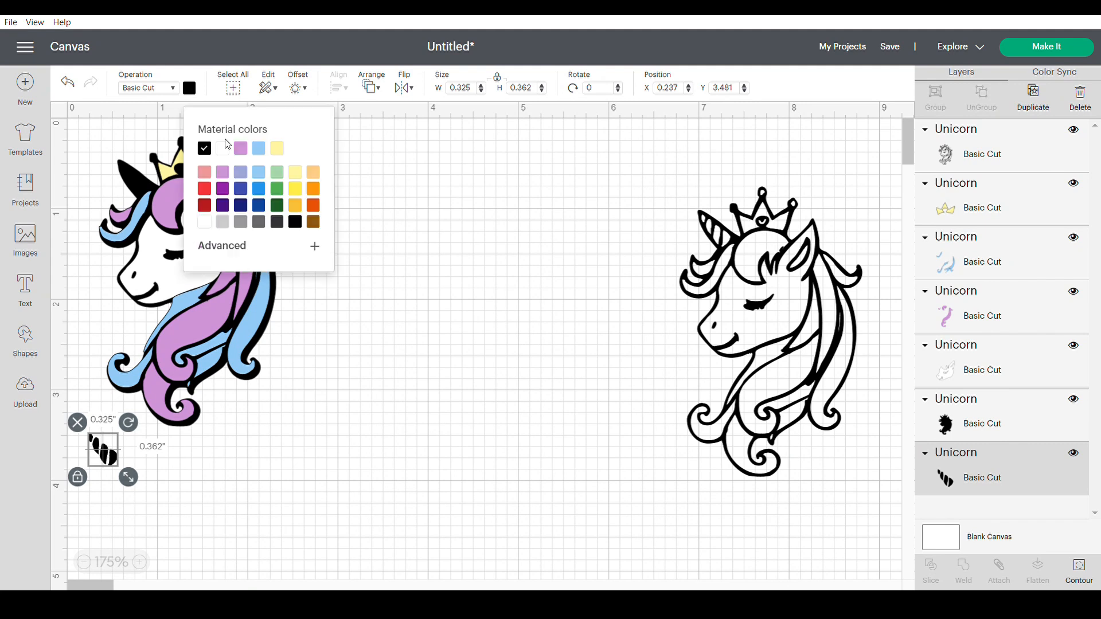
left_click(204, 172)
Bring the light red horn stripes to the front and align them inside the black horn at about X 0.543, Y 0.509
left_click_drag(119, 451, 125, 177)
right_click(124, 190)
left_click(111, 183)
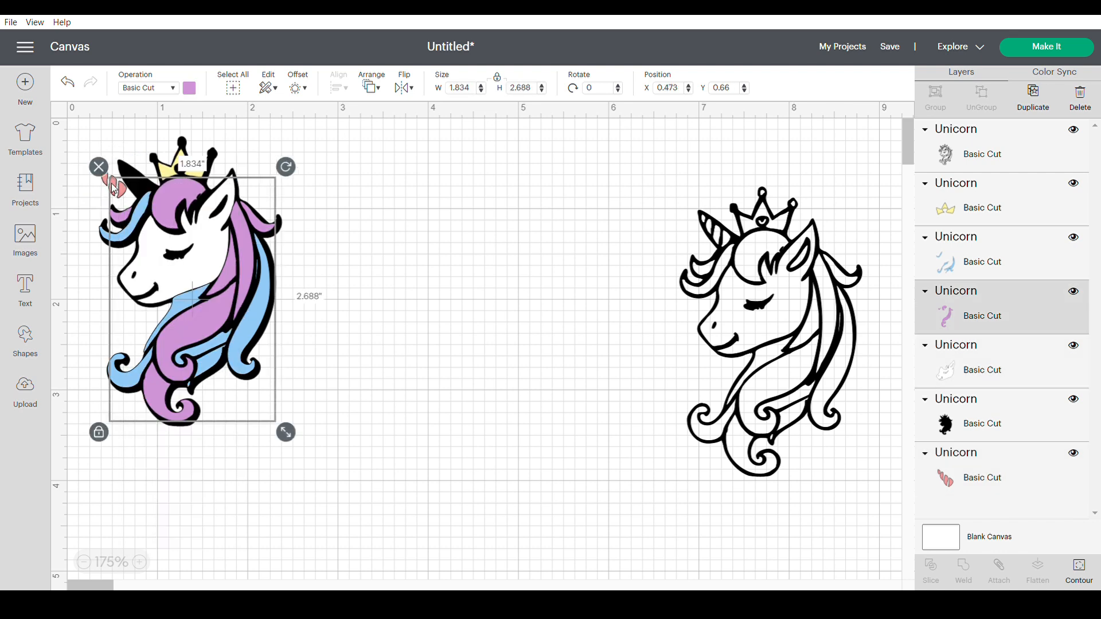
left_click(96, 185)
right_click(954, 481)
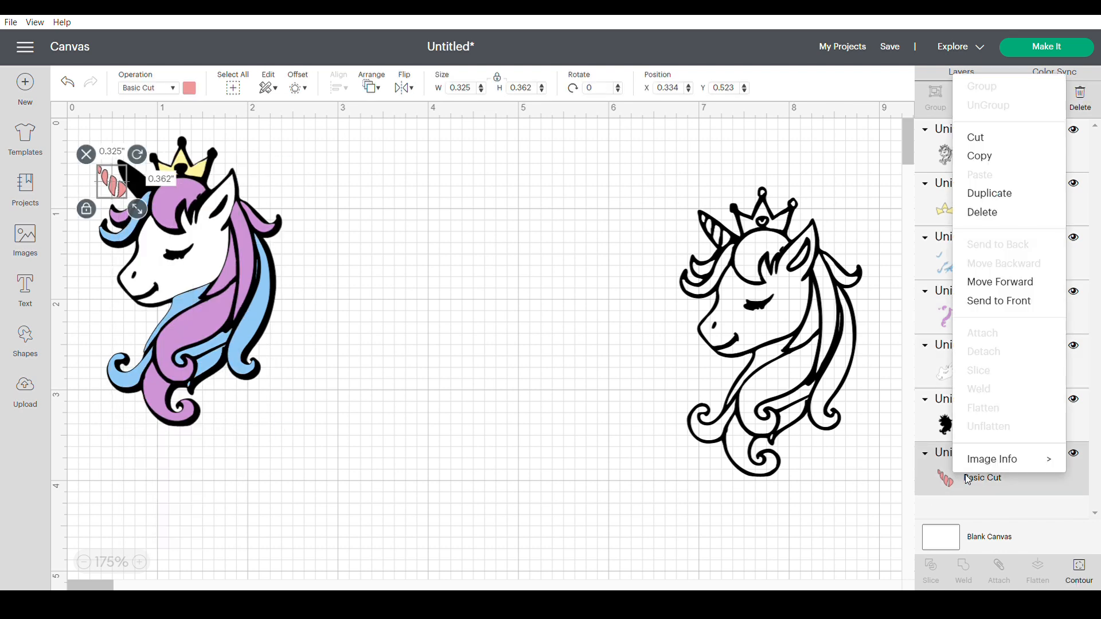
left_click(1013, 298)
left_click_drag(118, 192, 135, 182)
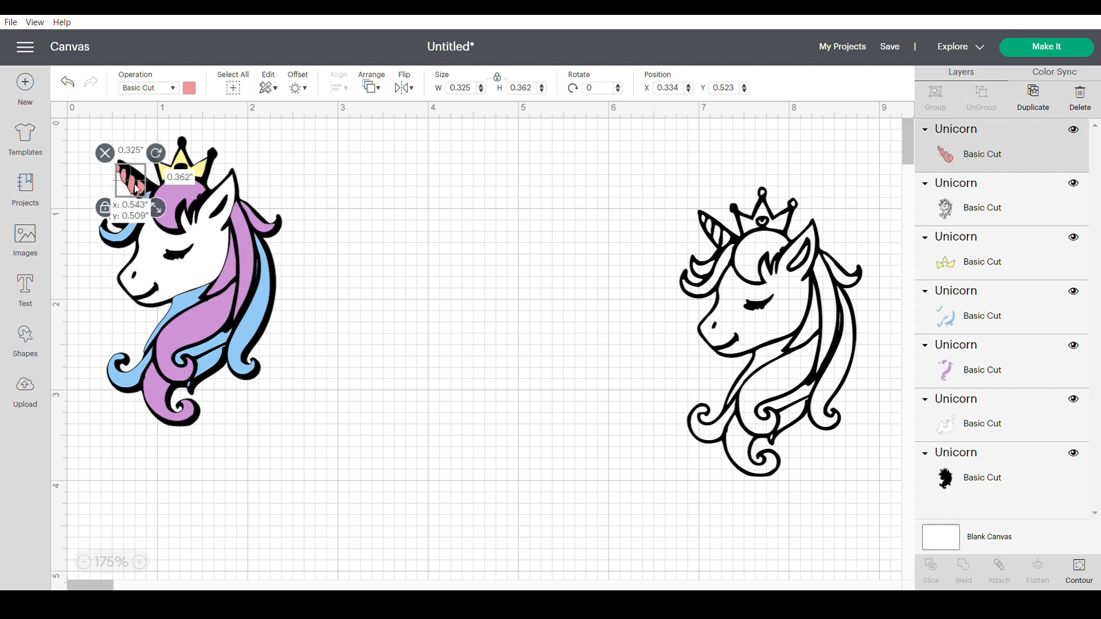
left_click(347, 152)
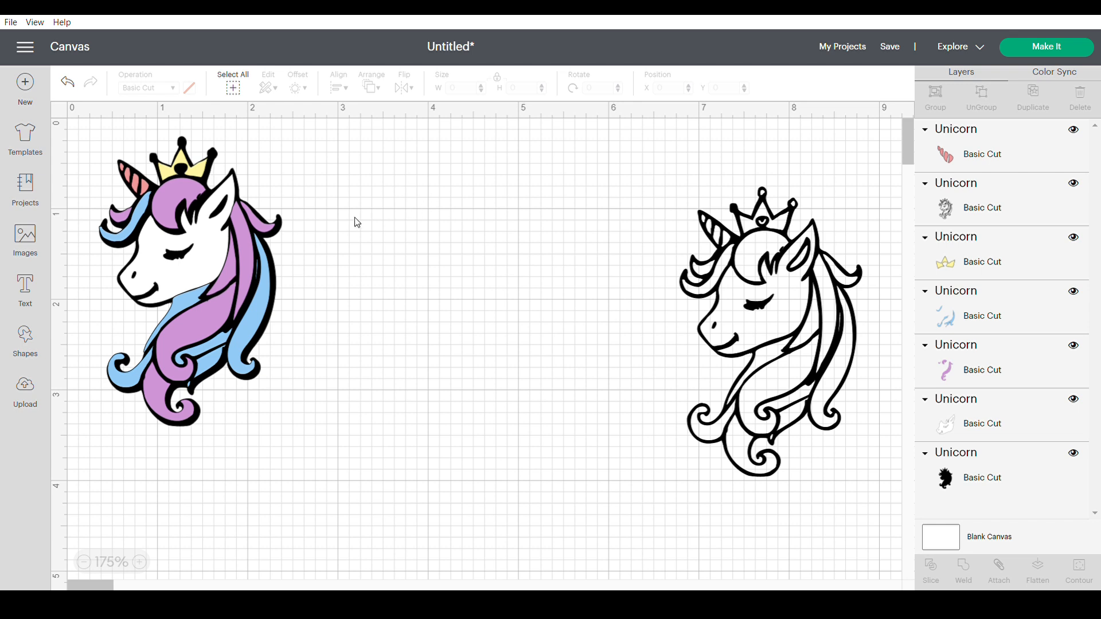
Restore the crown's heart contour on the white face layer
left_click(993, 436)
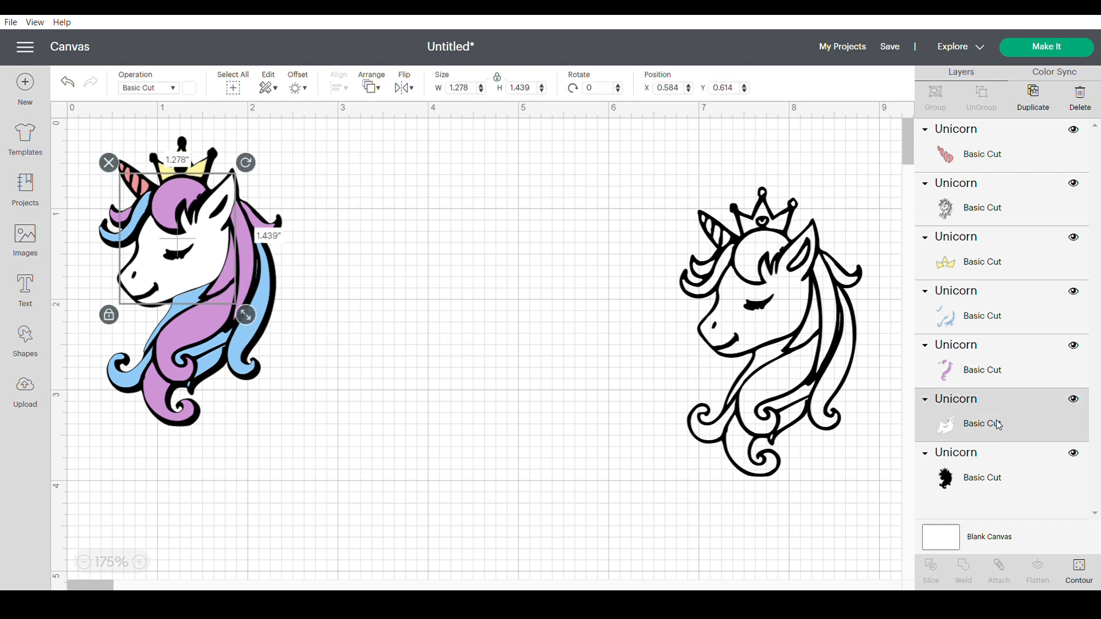
right_click(998, 424)
left_click(1080, 569)
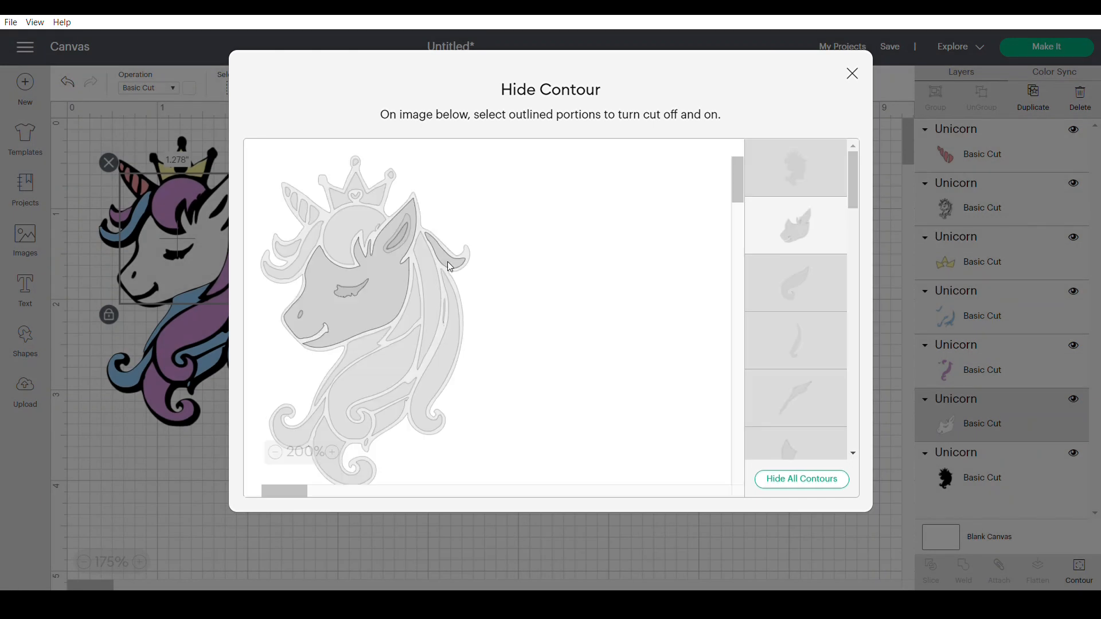
left_click(852, 74)
left_click(523, 171)
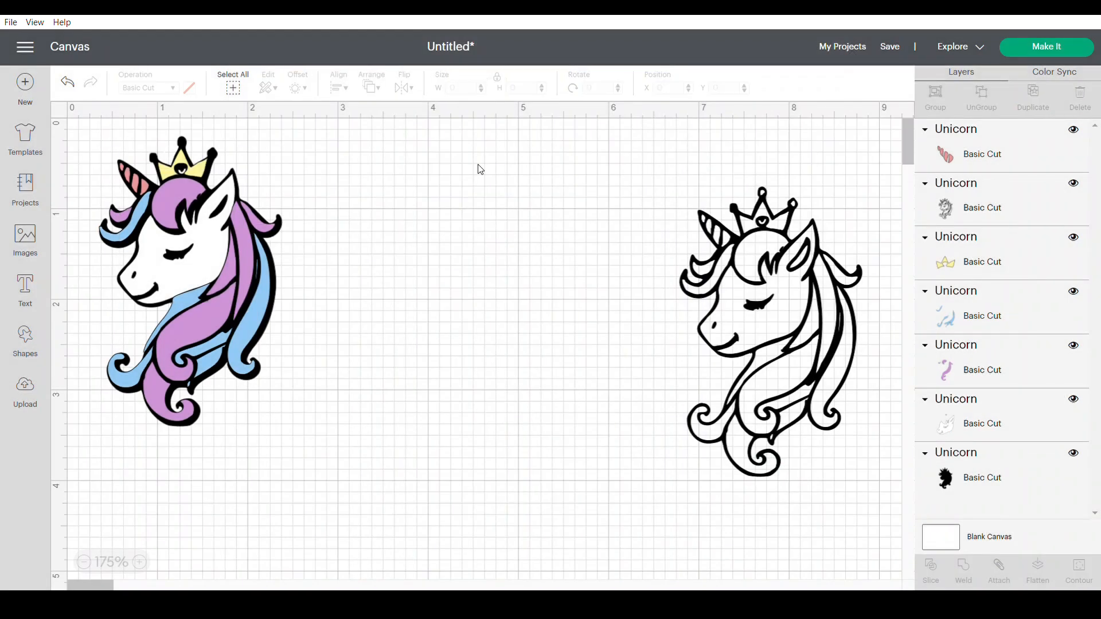
Move the black outline copy closer to the coloured unicorn, to about X 2.986, Y 0.403
left_click(1024, 272)
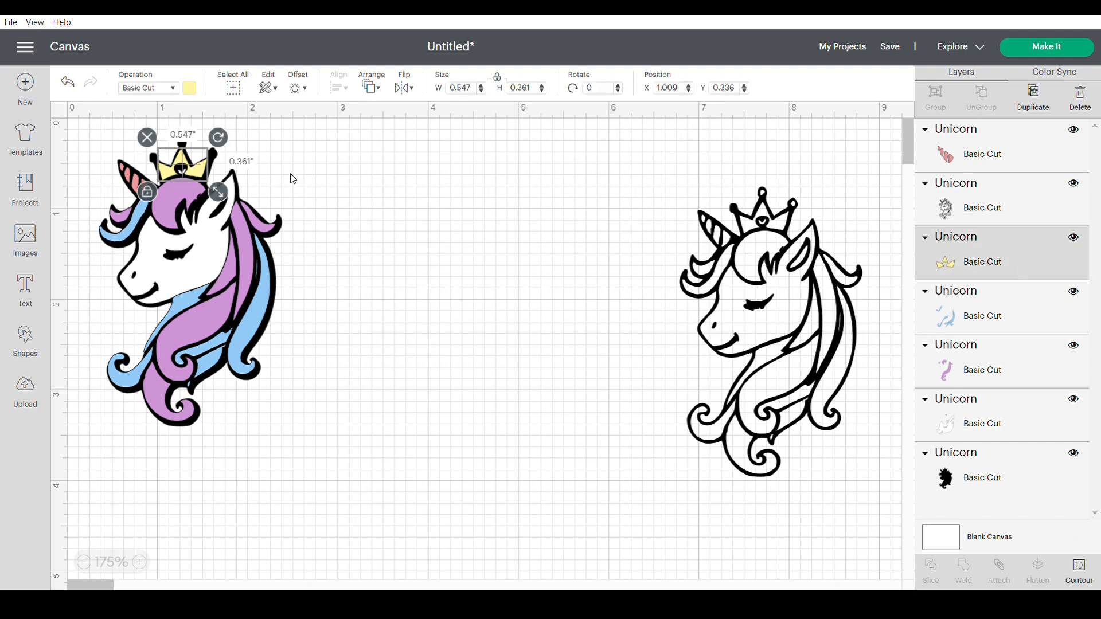
left_click(332, 162)
left_click_drag(785, 322, 446, 291)
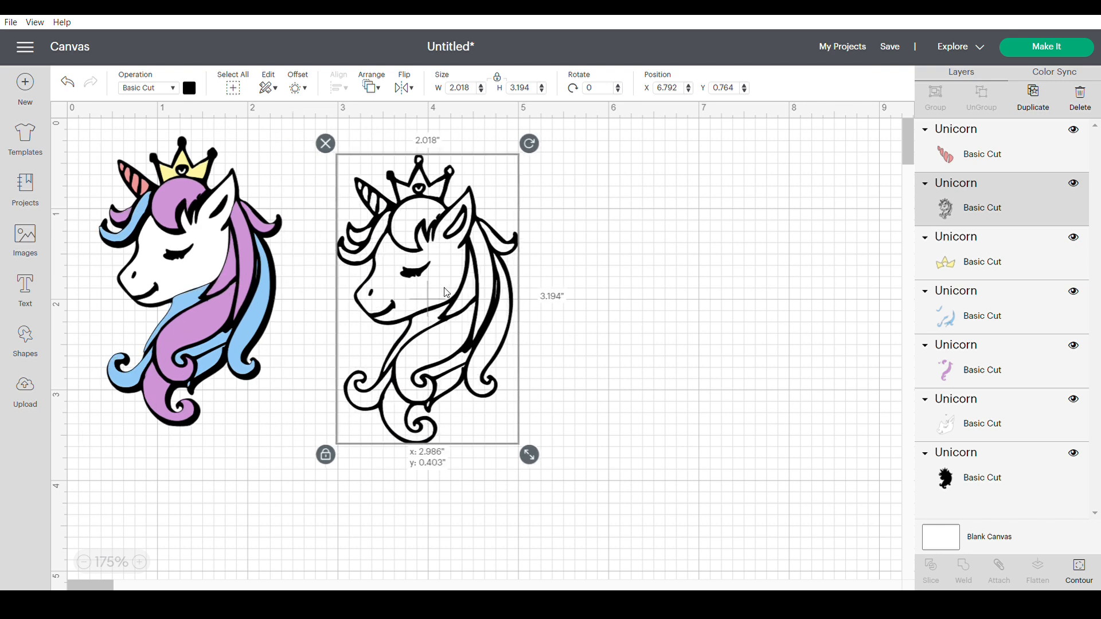
Examine the contours of the white face layer, checking the contour list and the ear area up close
left_click(1002, 422)
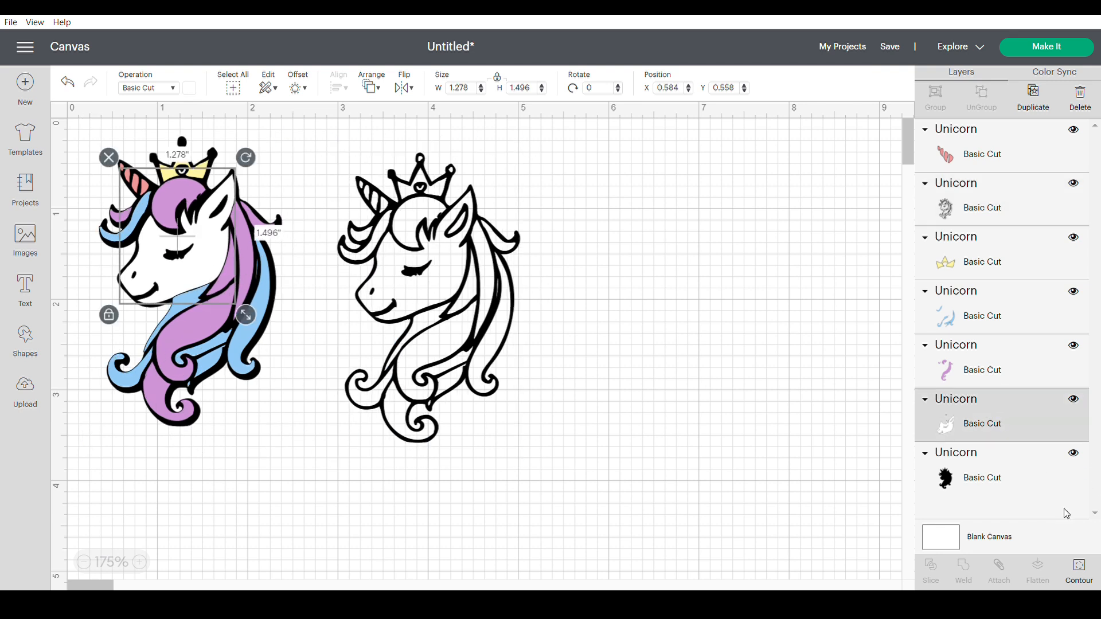
left_click(1081, 571)
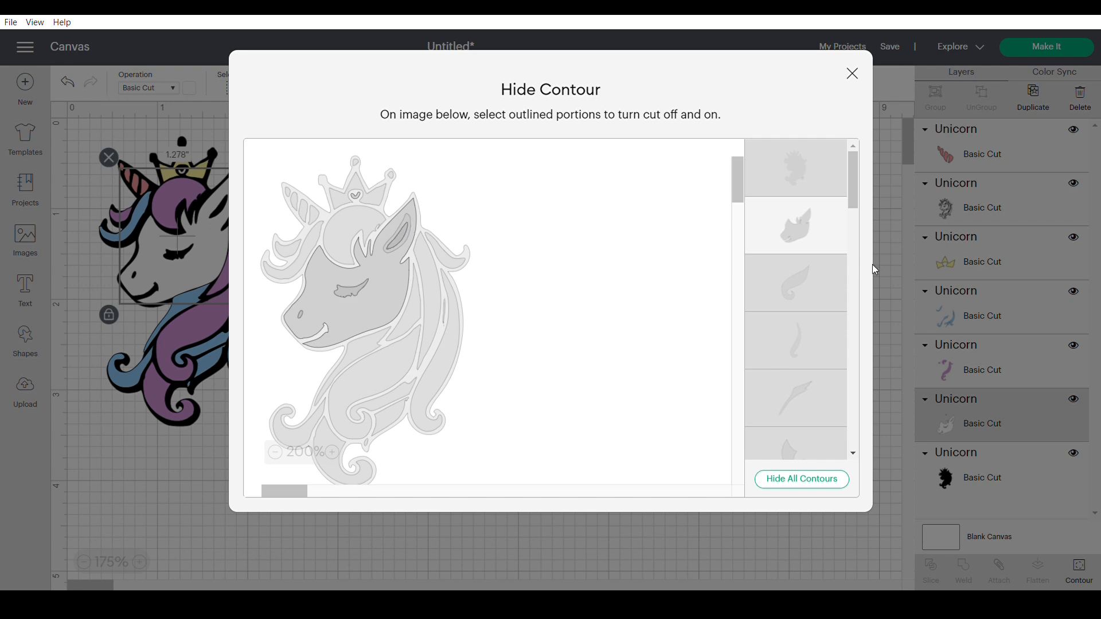
scroll(827, 264, "down", 5)
scroll(836, 269, "down", 5)
scroll(836, 280, "up", 4)
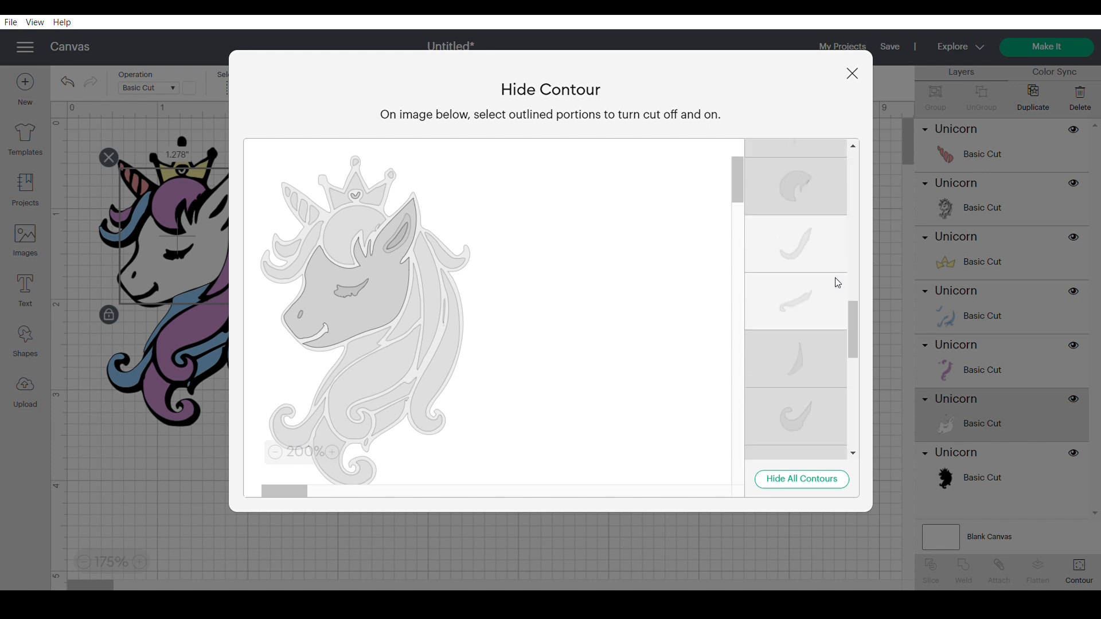
scroll(837, 282, "up", 5)
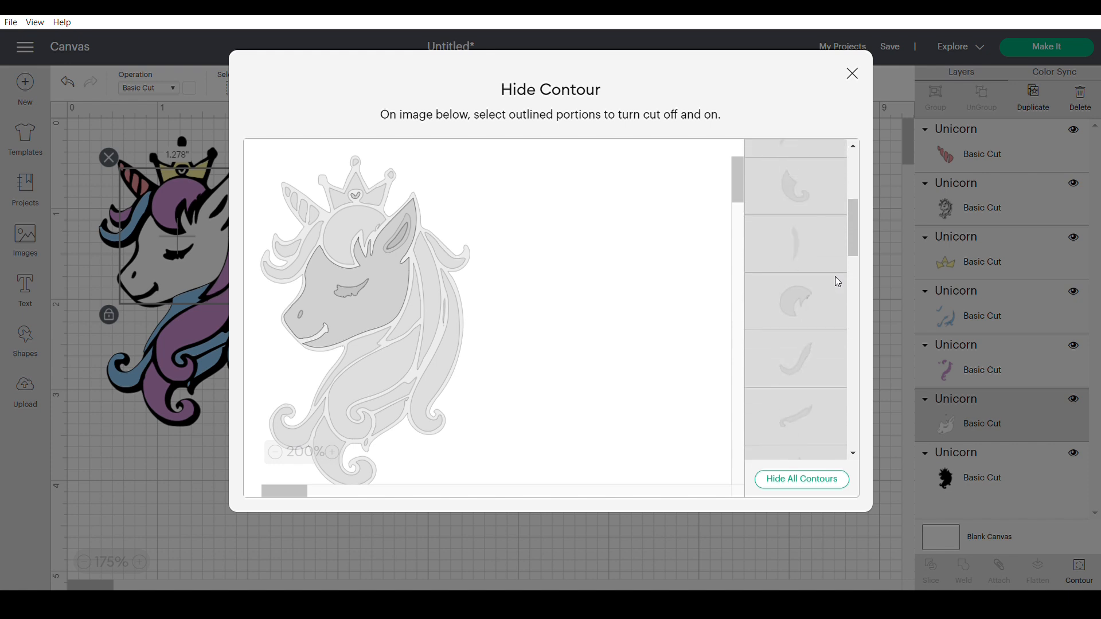
scroll(834, 276, "up", 3)
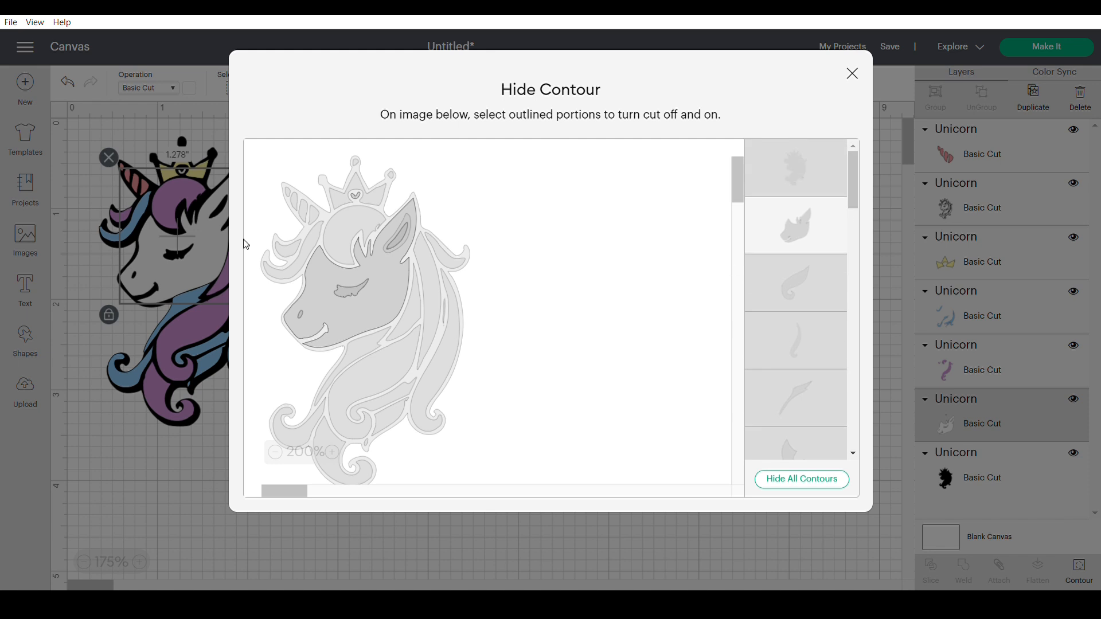
left_click(332, 452)
left_click(332, 451)
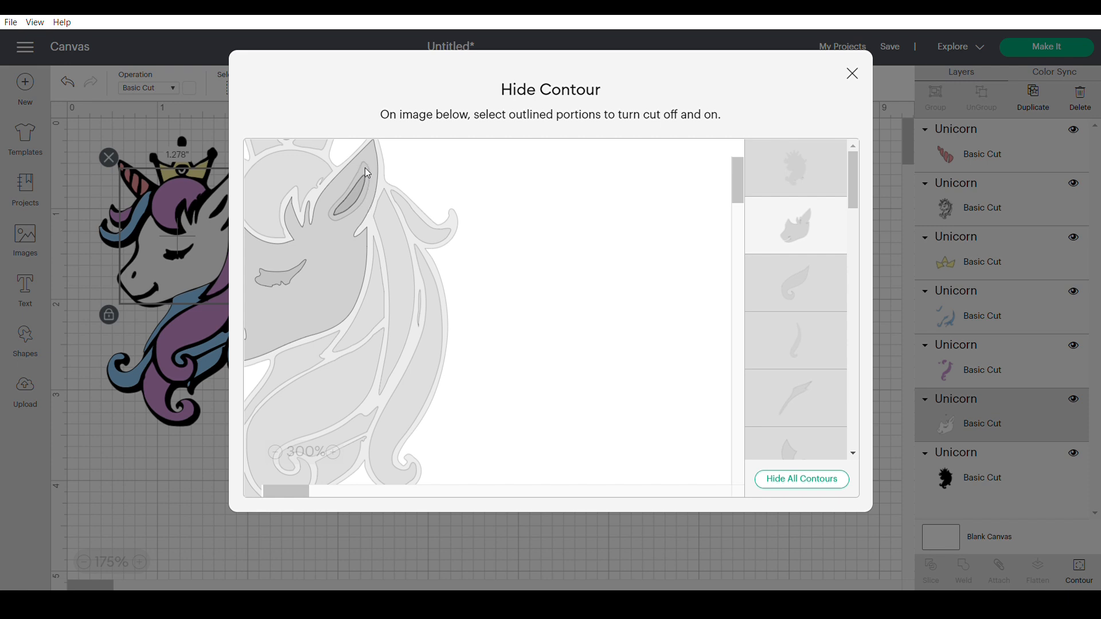
scroll(331, 340, "up", 3)
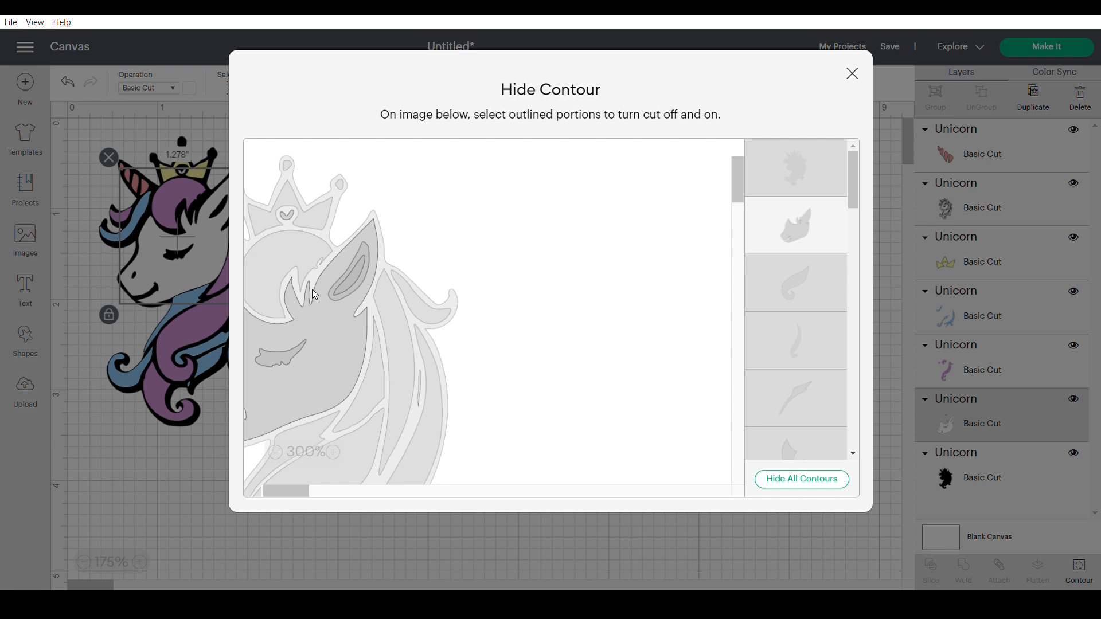
left_click(852, 74)
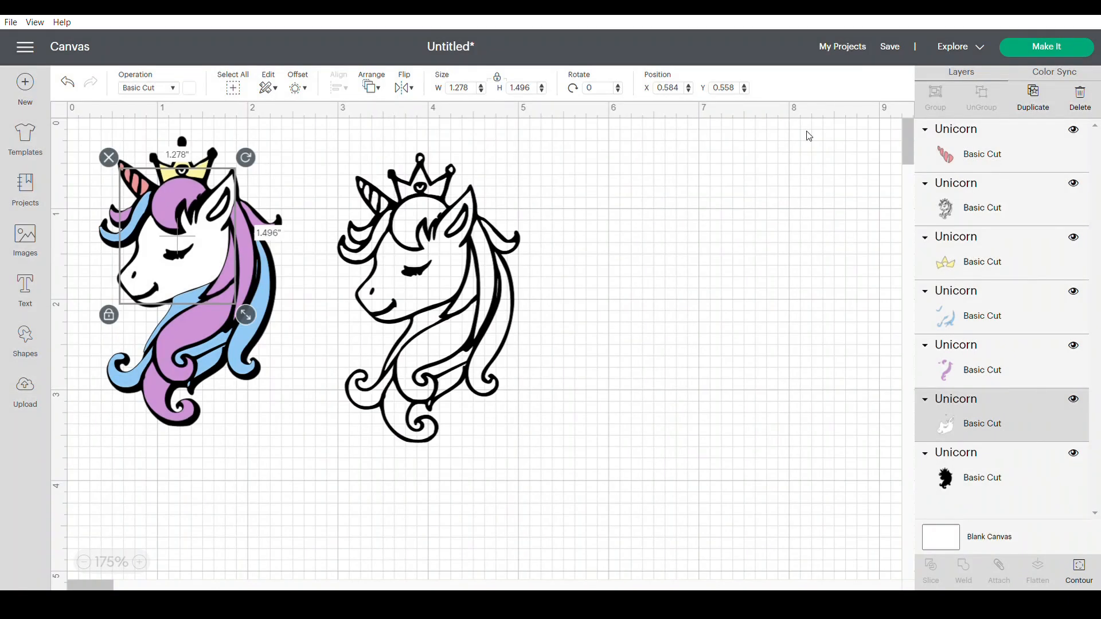
Delete the remaining black outline copy beside the coloured unicorn
left_click_drag(503, 309, 483, 302)
left_click(656, 244)
left_click_drag(568, 427, 201, 203)
left_click(675, 216)
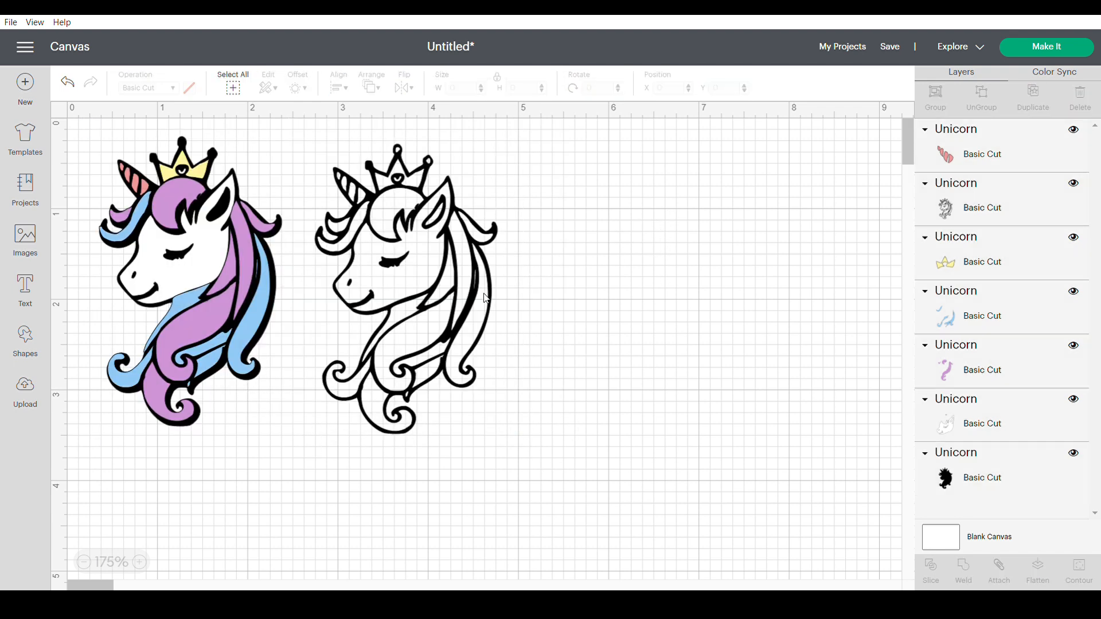
left_click(460, 291)
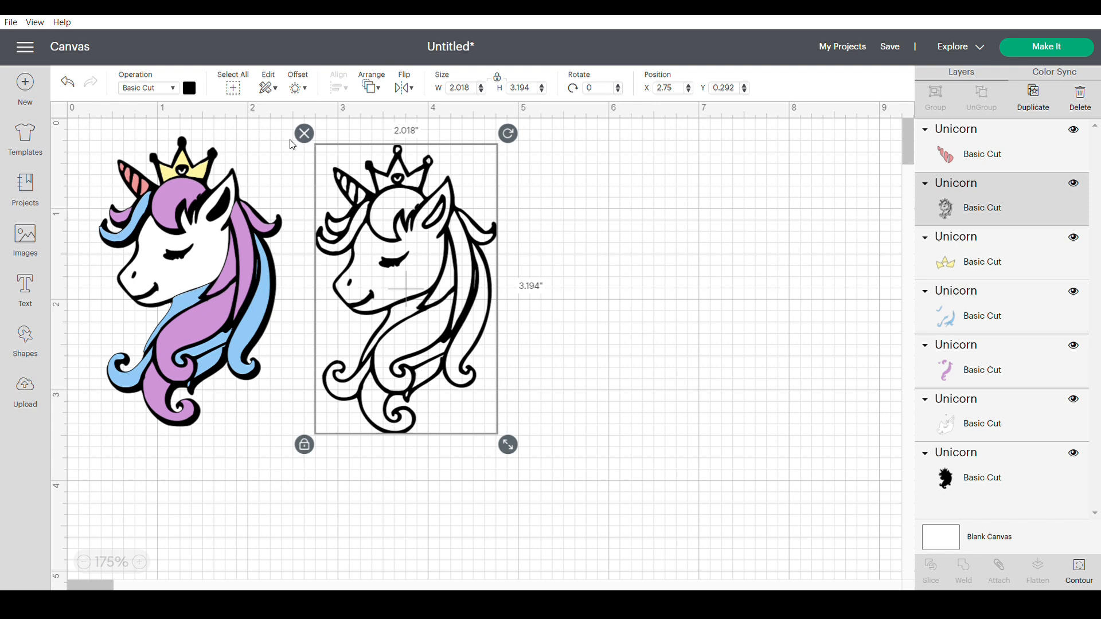
left_click(303, 132)
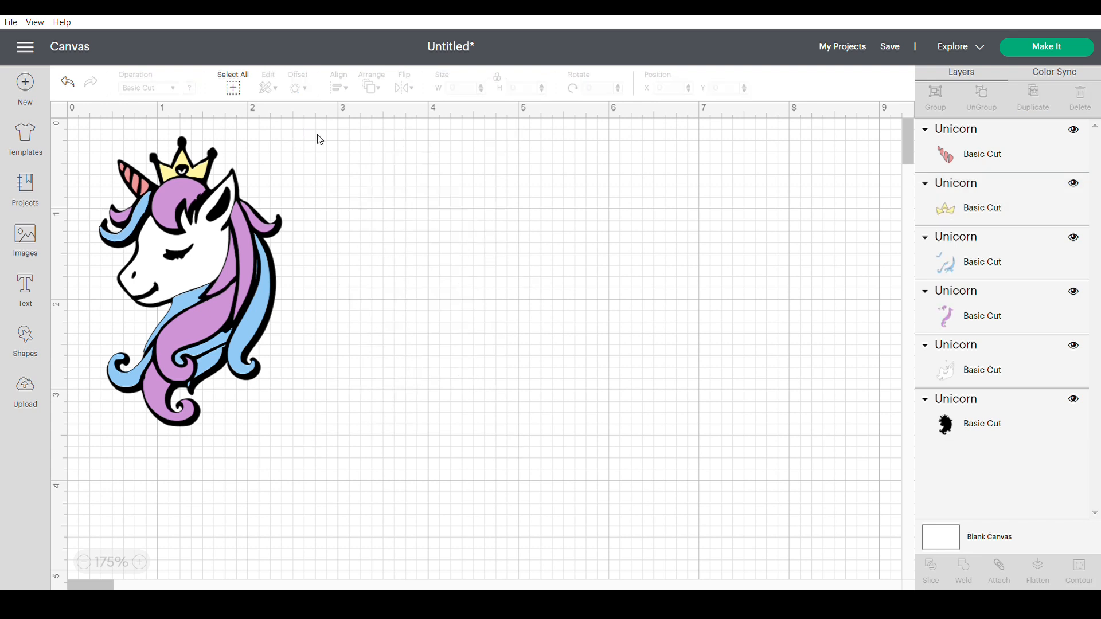
Send the unicorn design to cutting preparation and look through the white, black, pink, blue and purple mats
left_click(1068, 47)
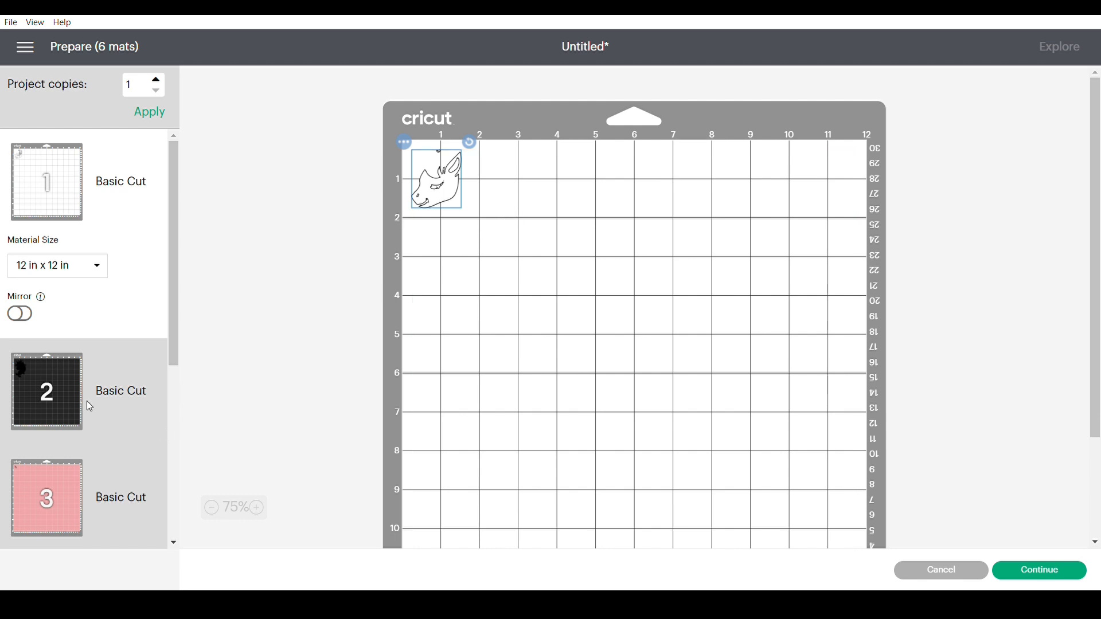
left_click(56, 378)
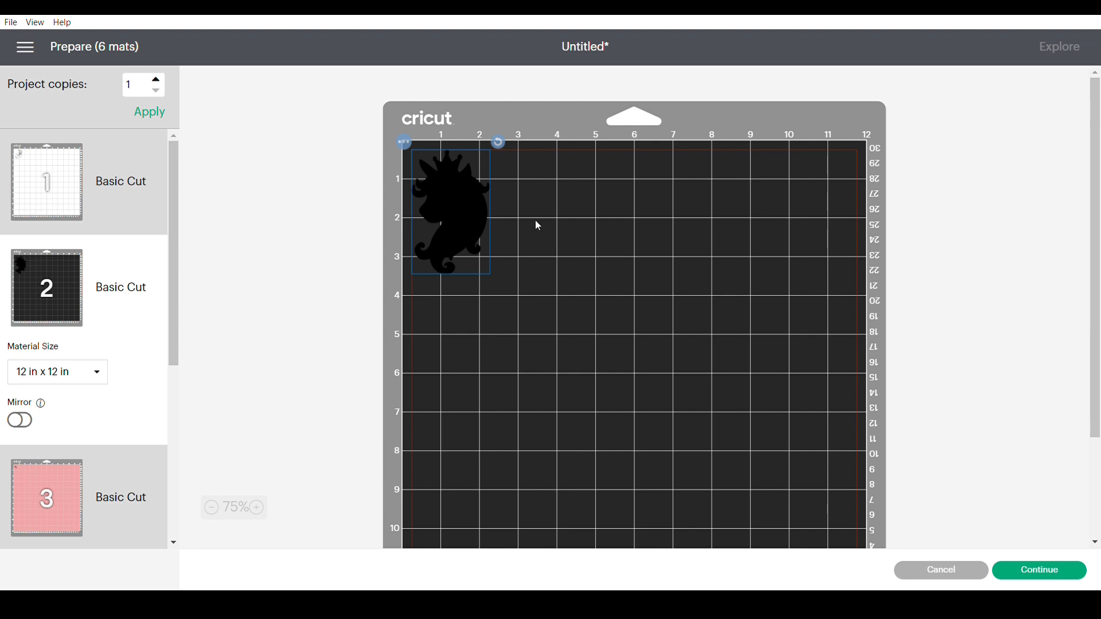
left_click(83, 504)
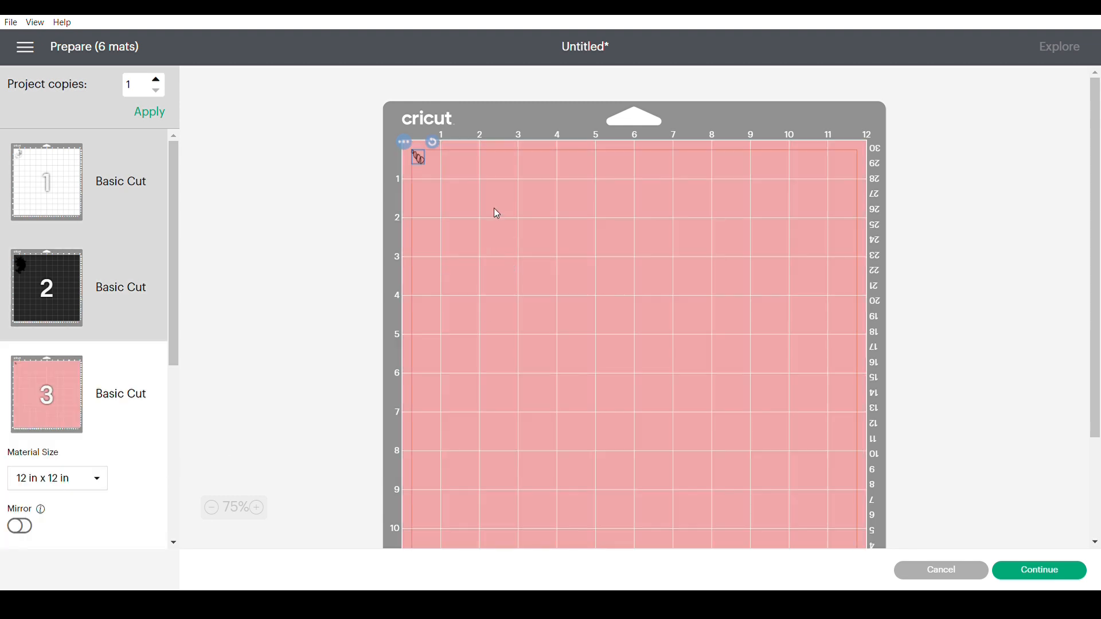
scroll(279, 363, "down", 3)
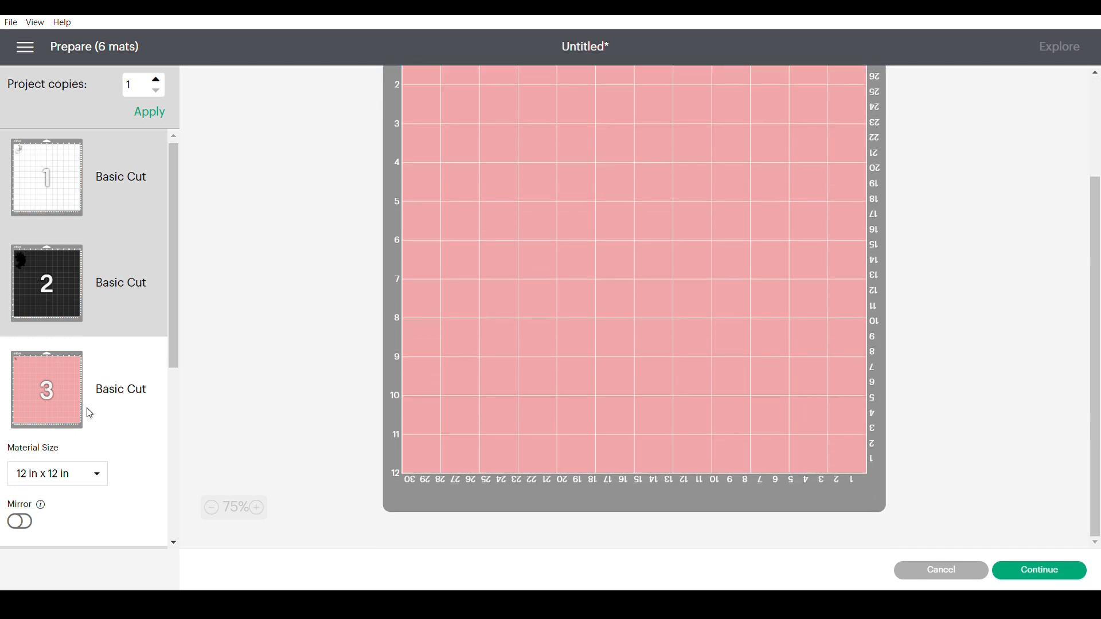
scroll(87, 407, "down", 5)
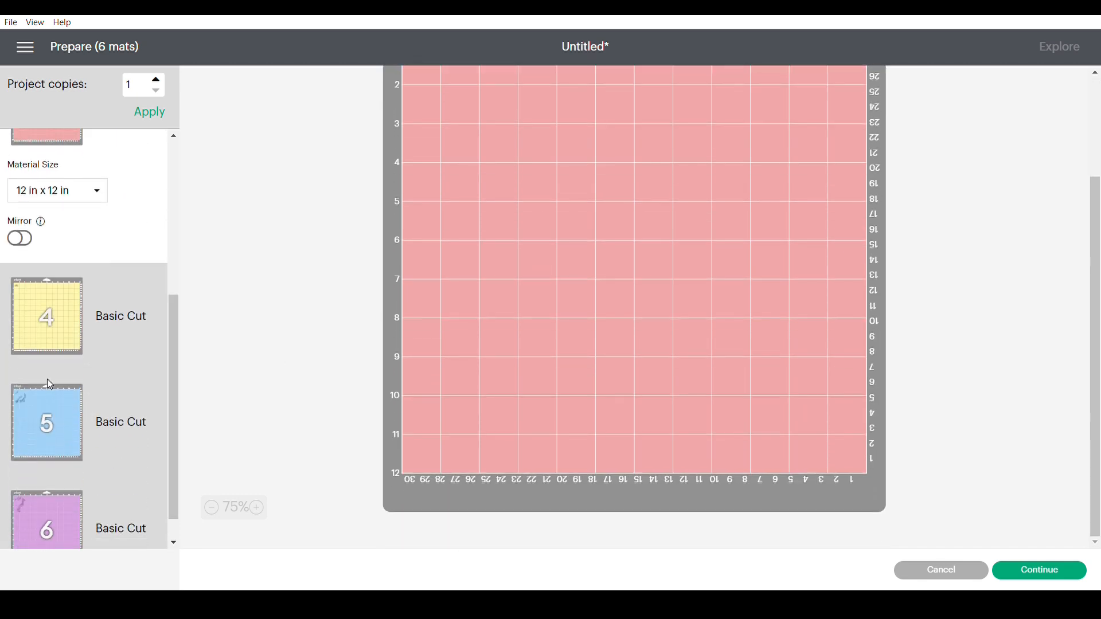
left_click(54, 409)
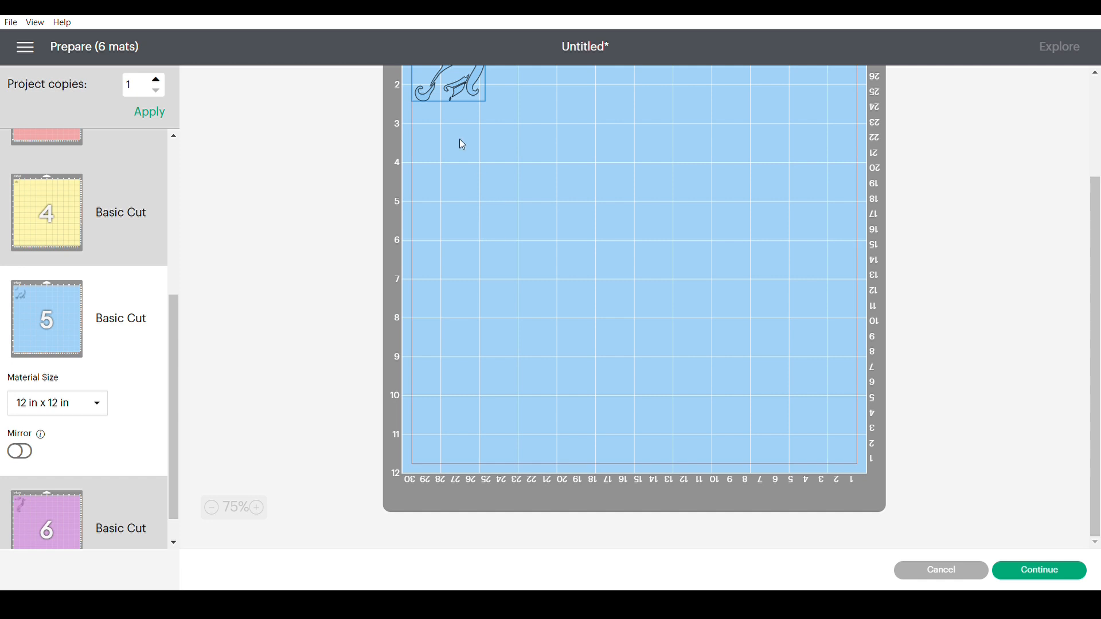
scroll(463, 145, "up", 5)
scroll(40, 307, "down", 1)
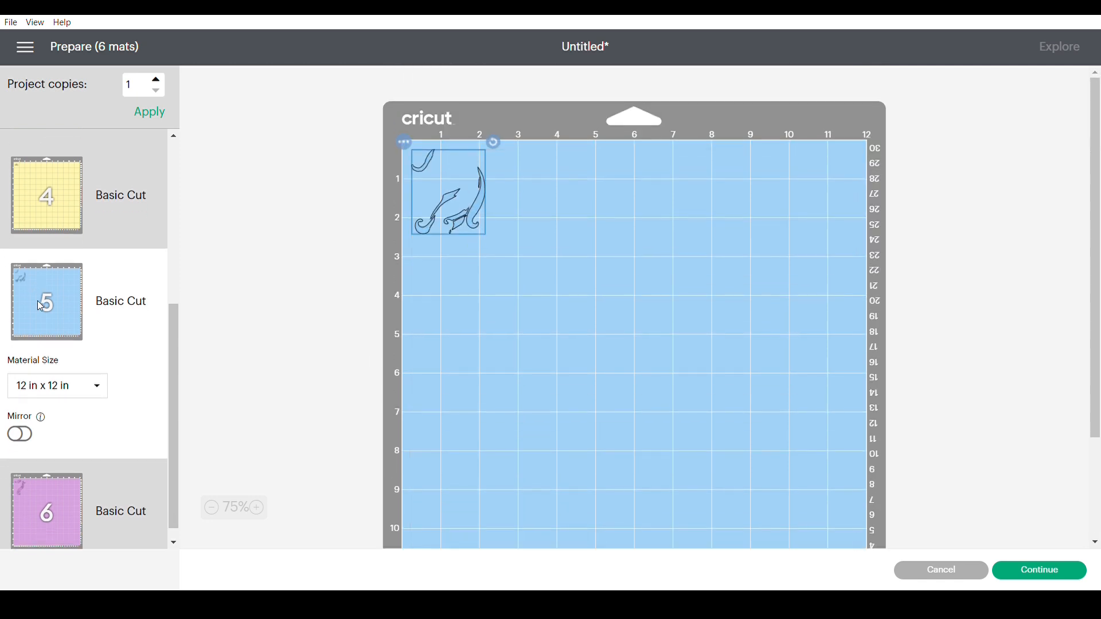
left_click(91, 510)
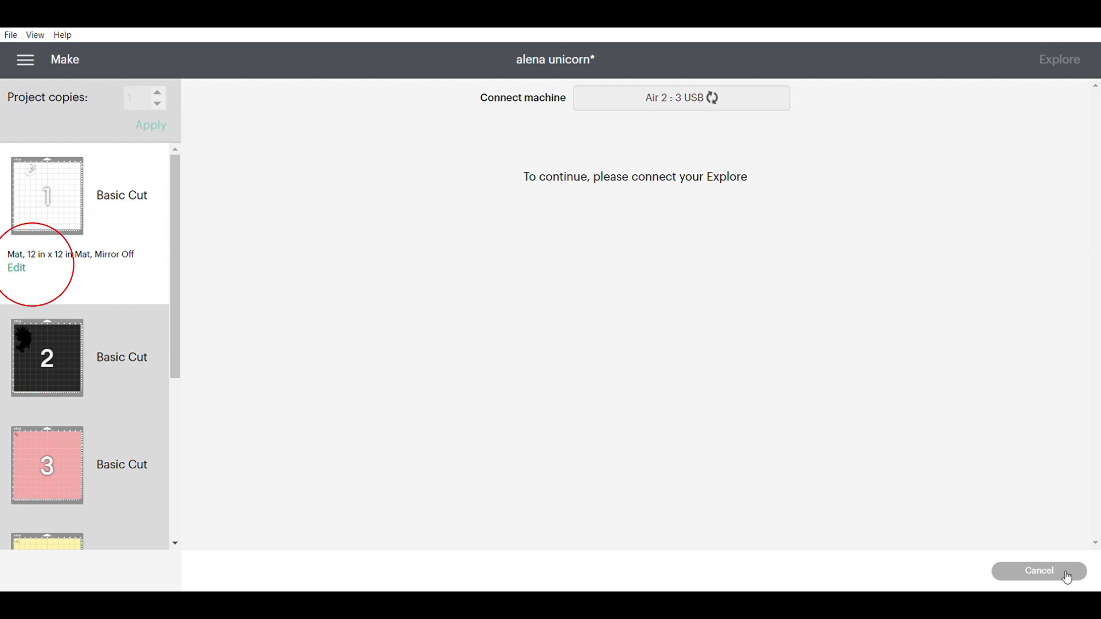
Move the white face on the first mat sideways so that it starts at about the 2-inch mark
left_click(1066, 573)
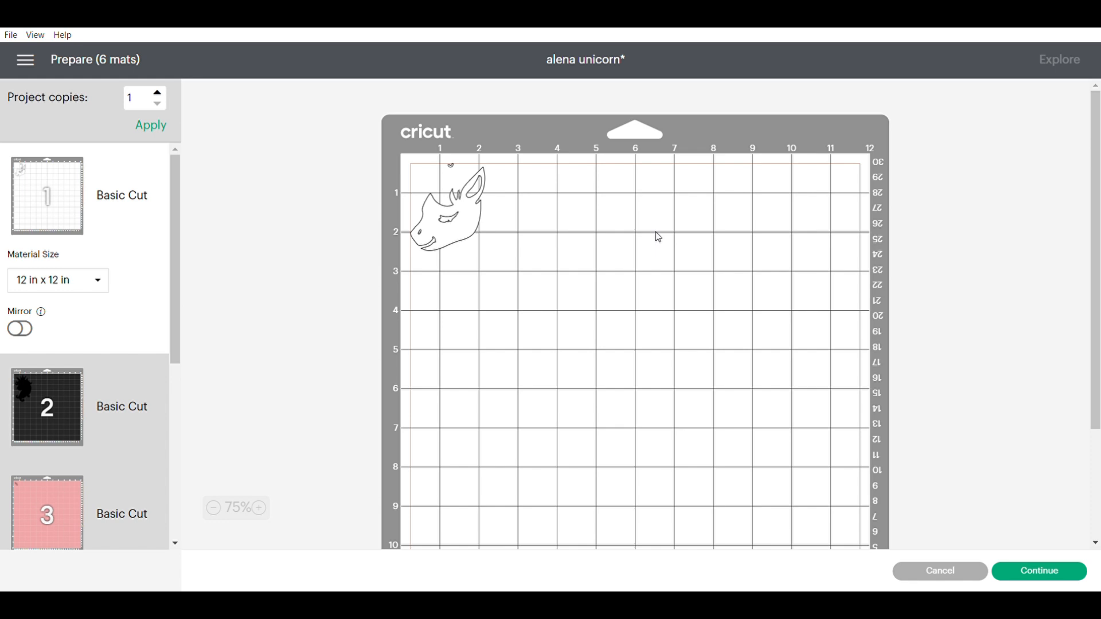
left_click(475, 227)
left_click_drag(563, 250, 507, 219)
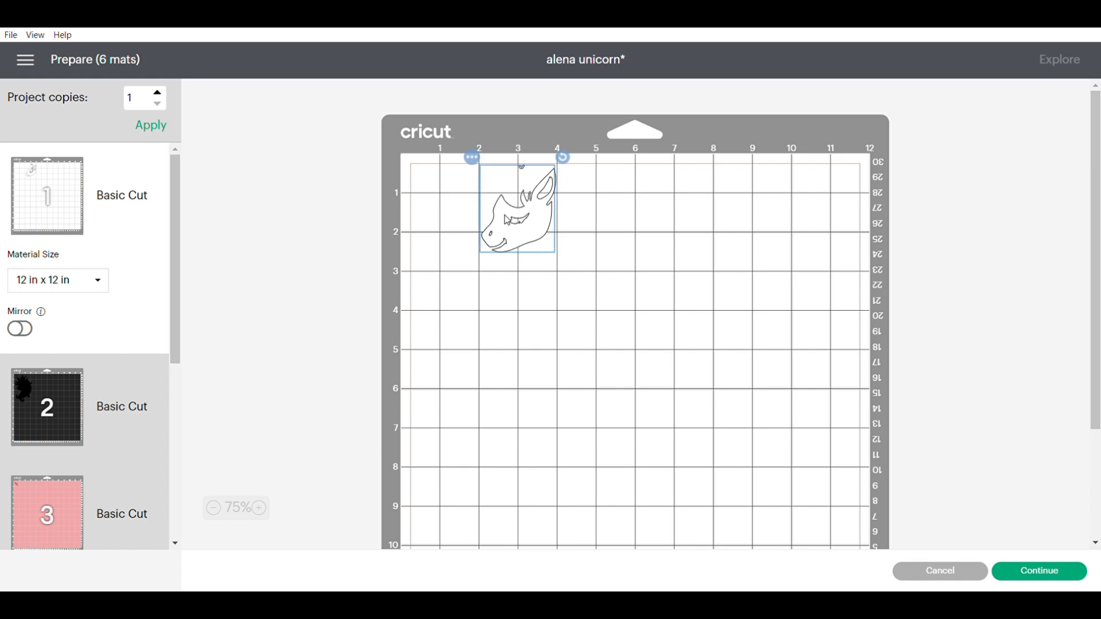
left_click(637, 237)
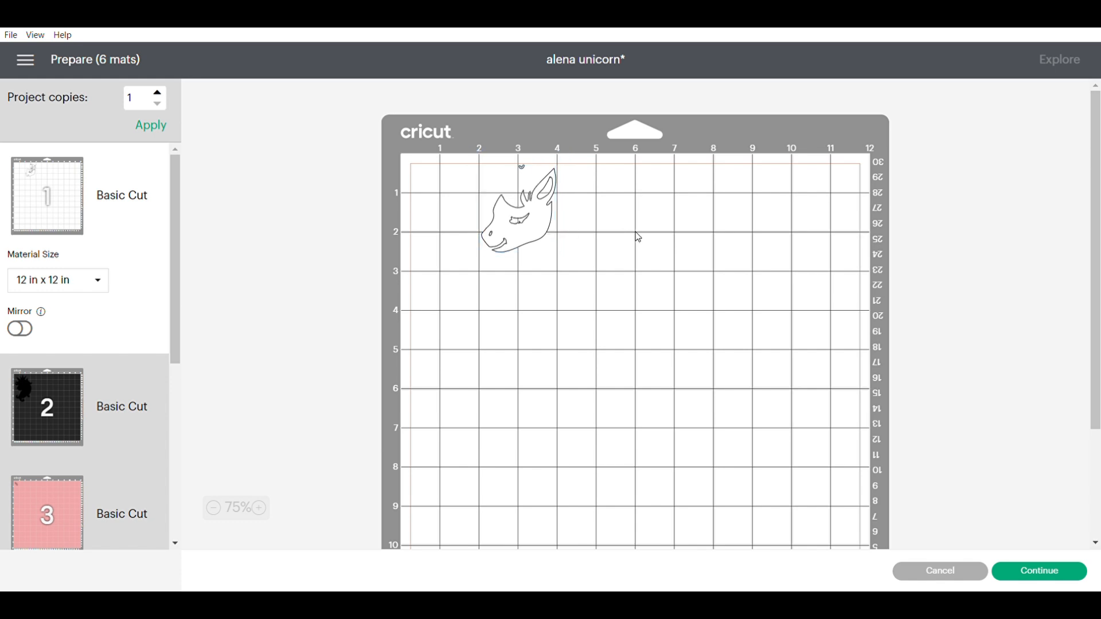
Continue to the cutting setup, search all compatible materials for "vinyl" and set the base material to Premium Vinyl
left_click(1067, 577)
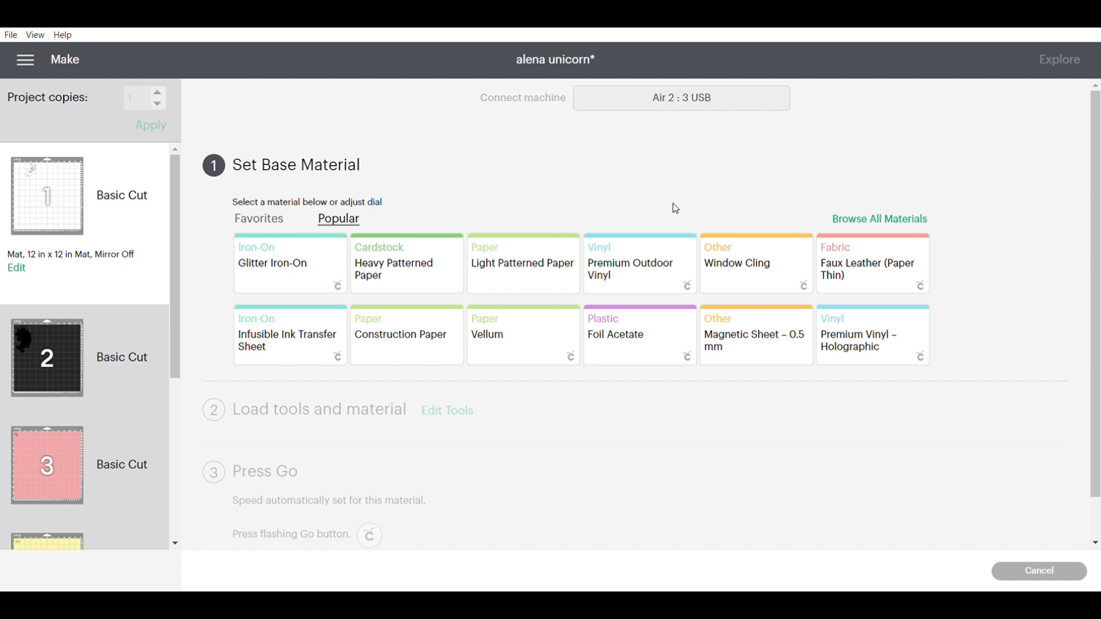
left_click(858, 221)
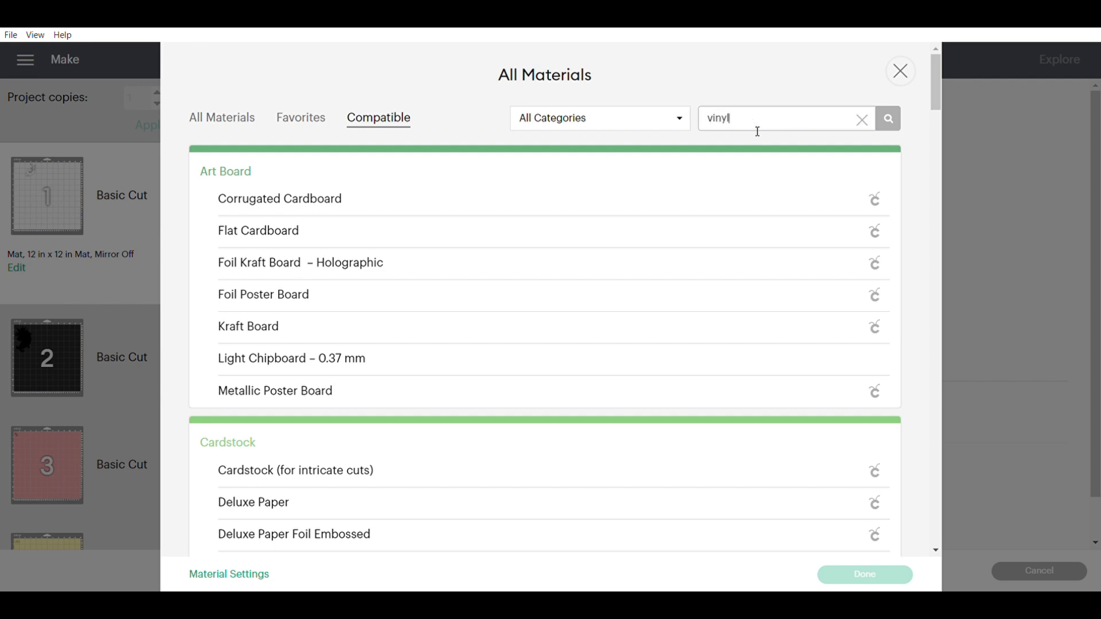
key("Return")
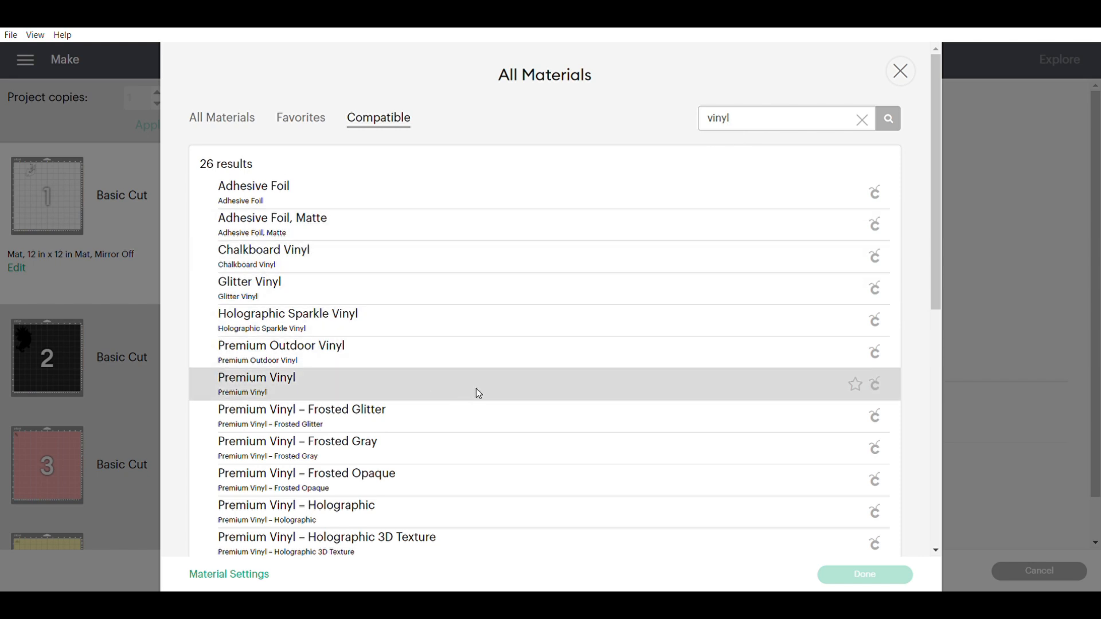
left_click_drag(937, 277, 944, 350)
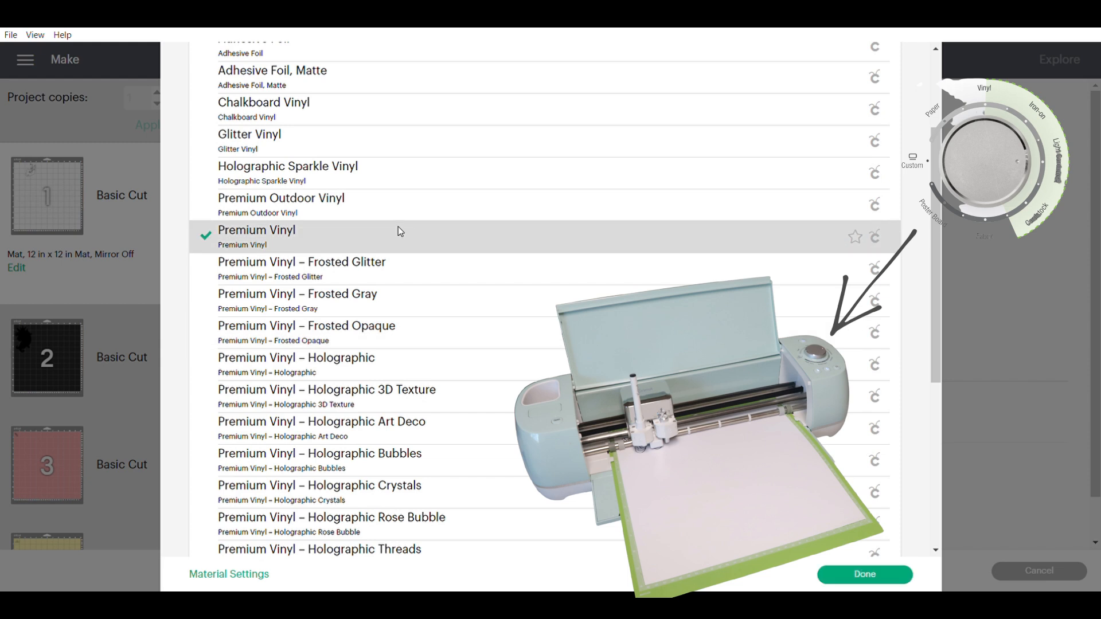
left_click(857, 573)
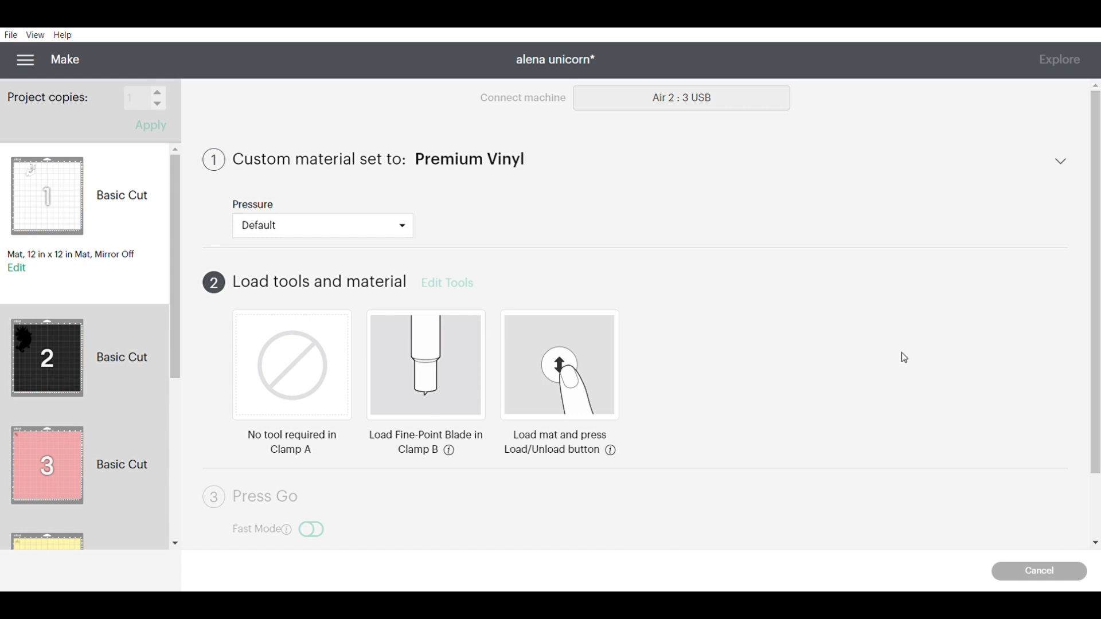
Edit the pink third mat, moving the unicorn horn about 4 inches to the right along the mat's upper edge
left_click_drag(1092, 274, 1095, 372)
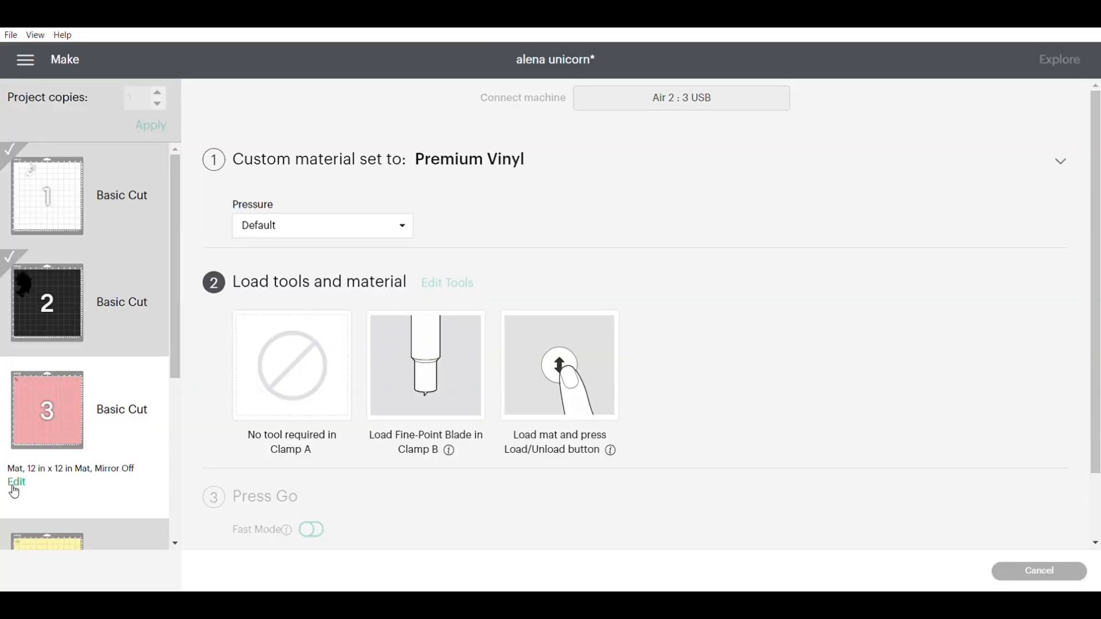
left_click(15, 484)
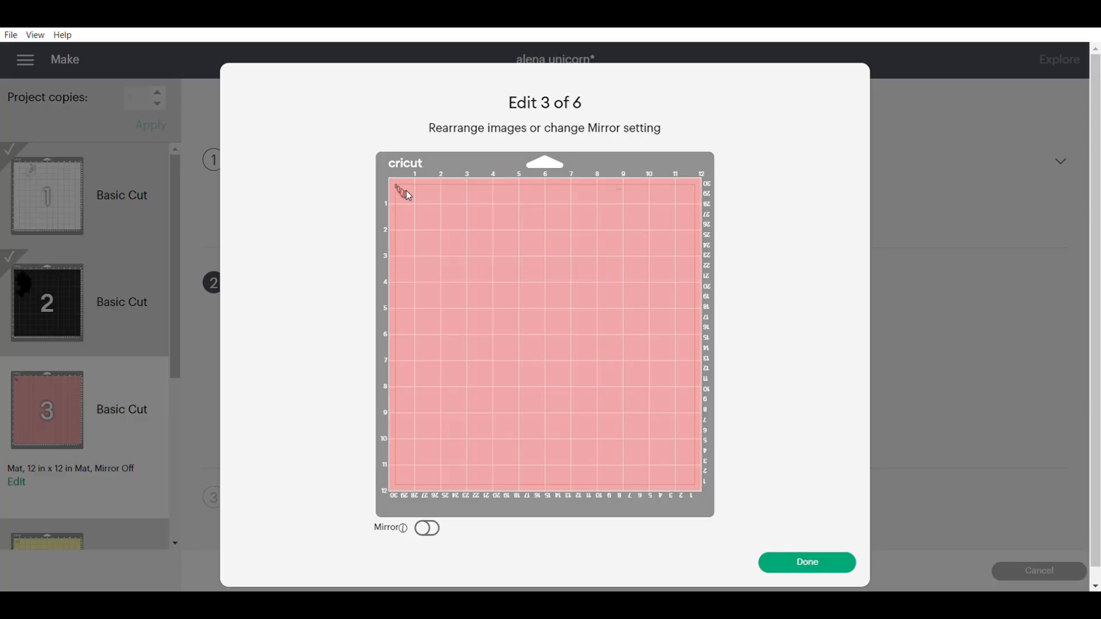
left_click_drag(406, 191, 514, 185)
left_click(793, 561)
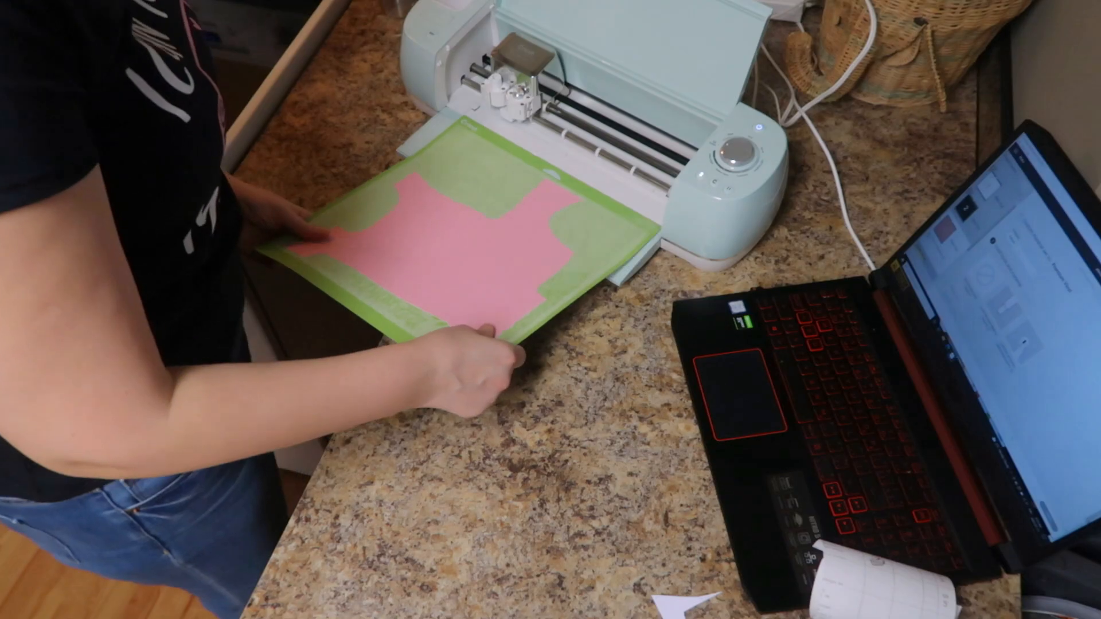